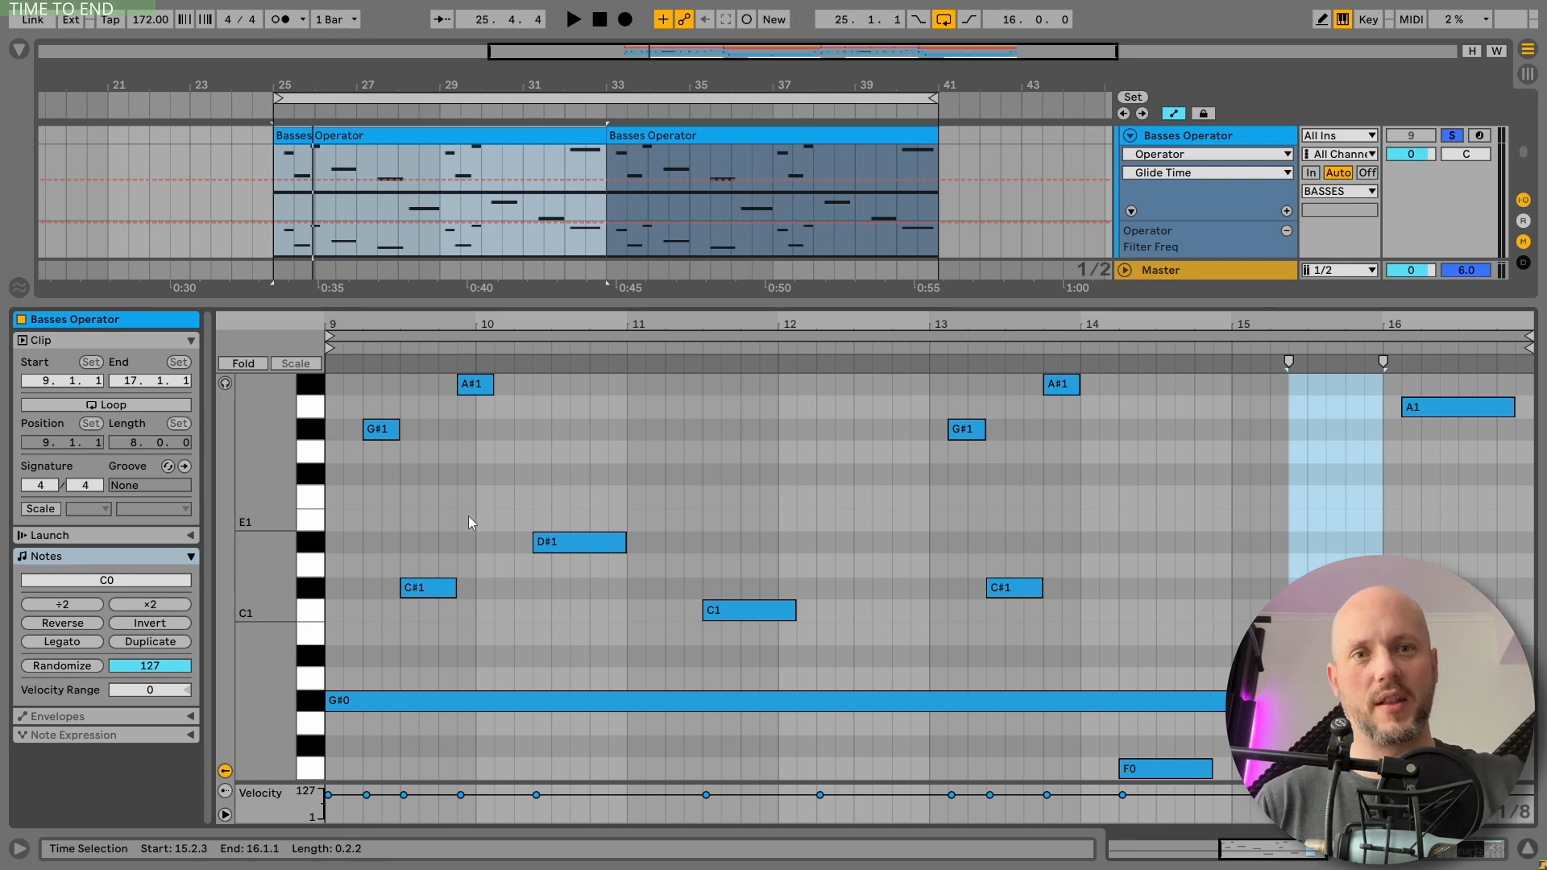
# Audition the Basses Operator clip and set Operator's pitch envelope to 100 % with a +48 st peak and 73.5 ms decay.
pyautogui.click(549, 141)
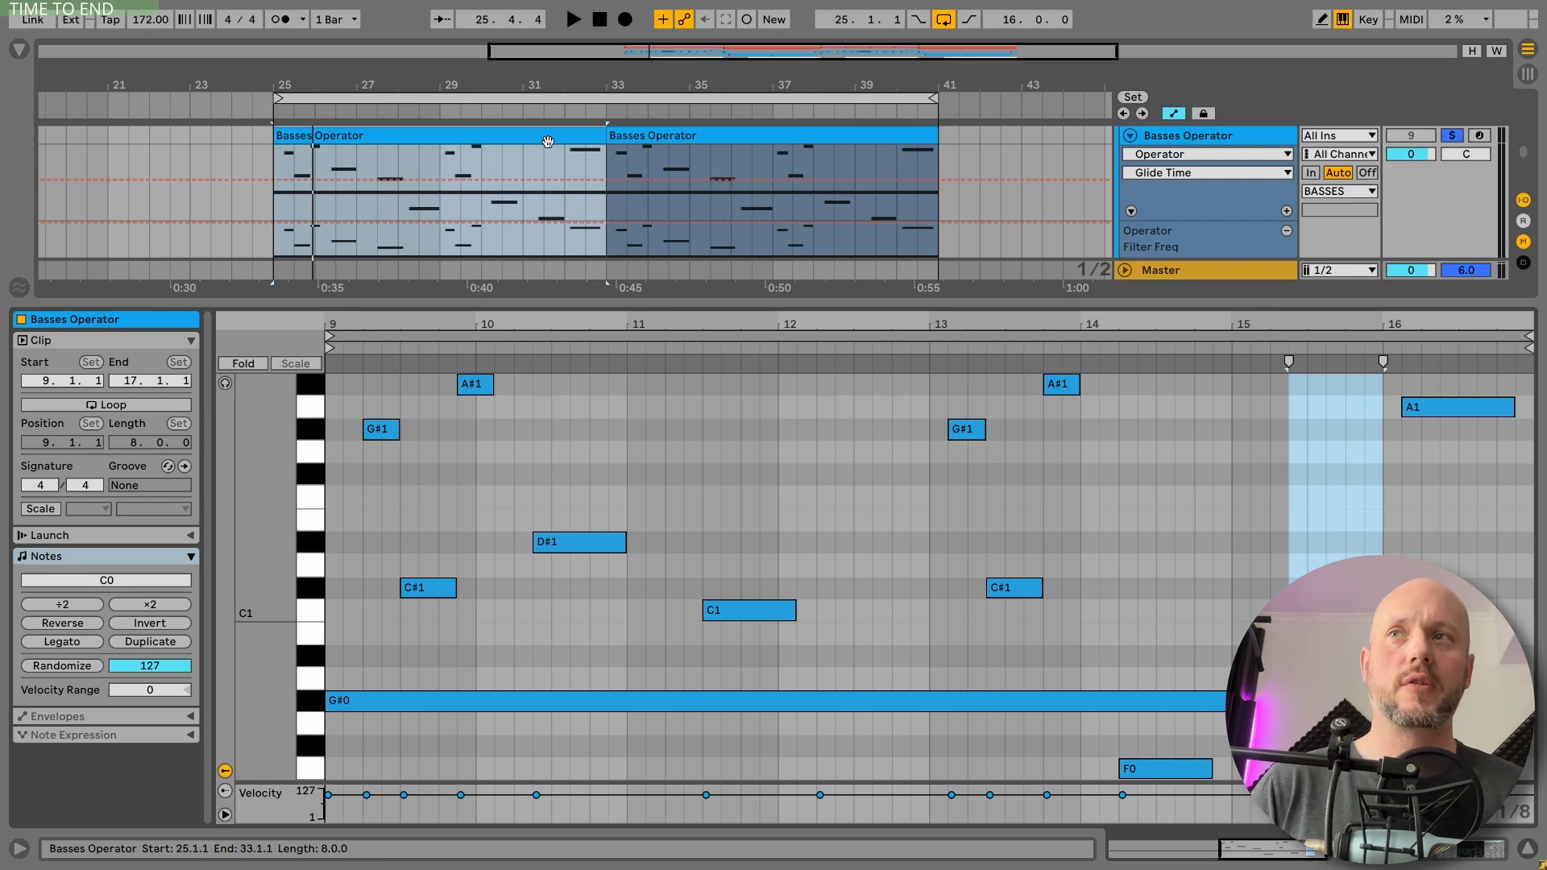
pyautogui.press('space')
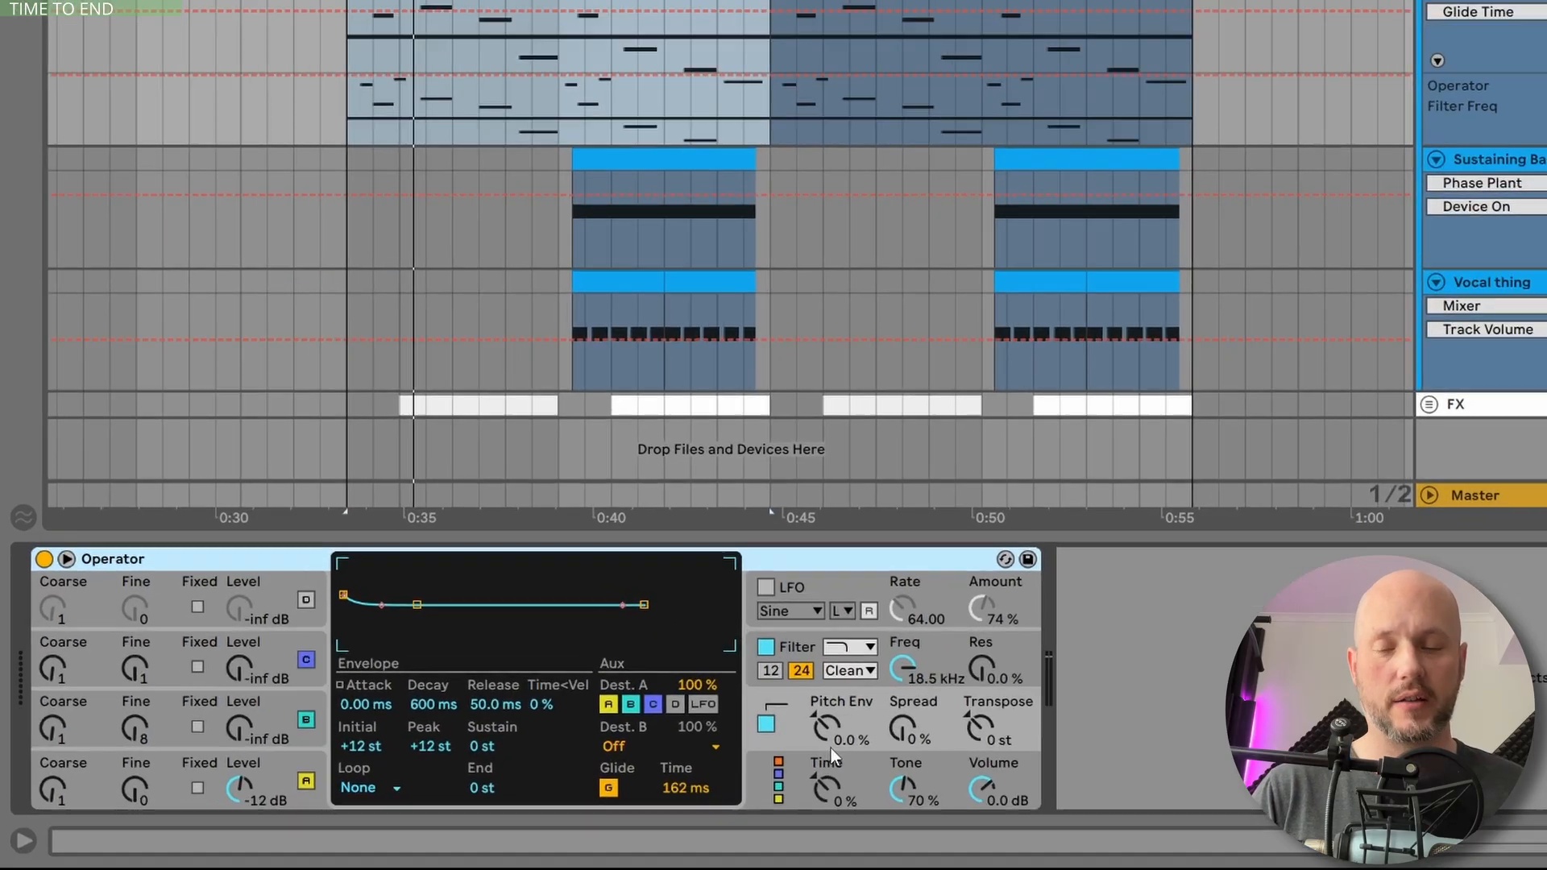
pyautogui.click(654, 775)
pyautogui.click(585, 726)
pyautogui.press('space')
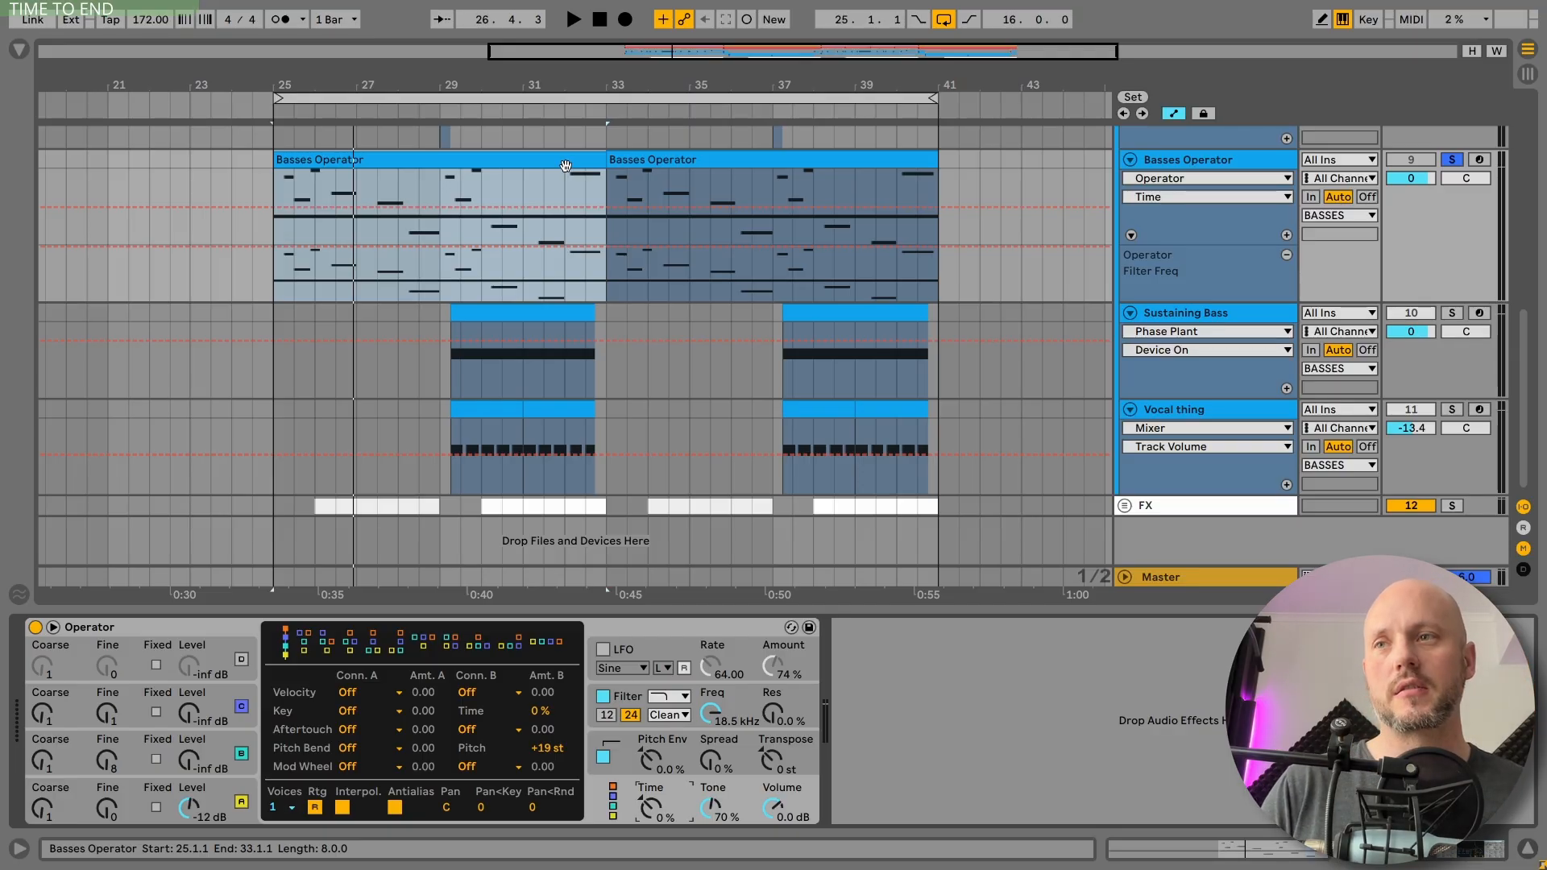
pyautogui.click(666, 735)
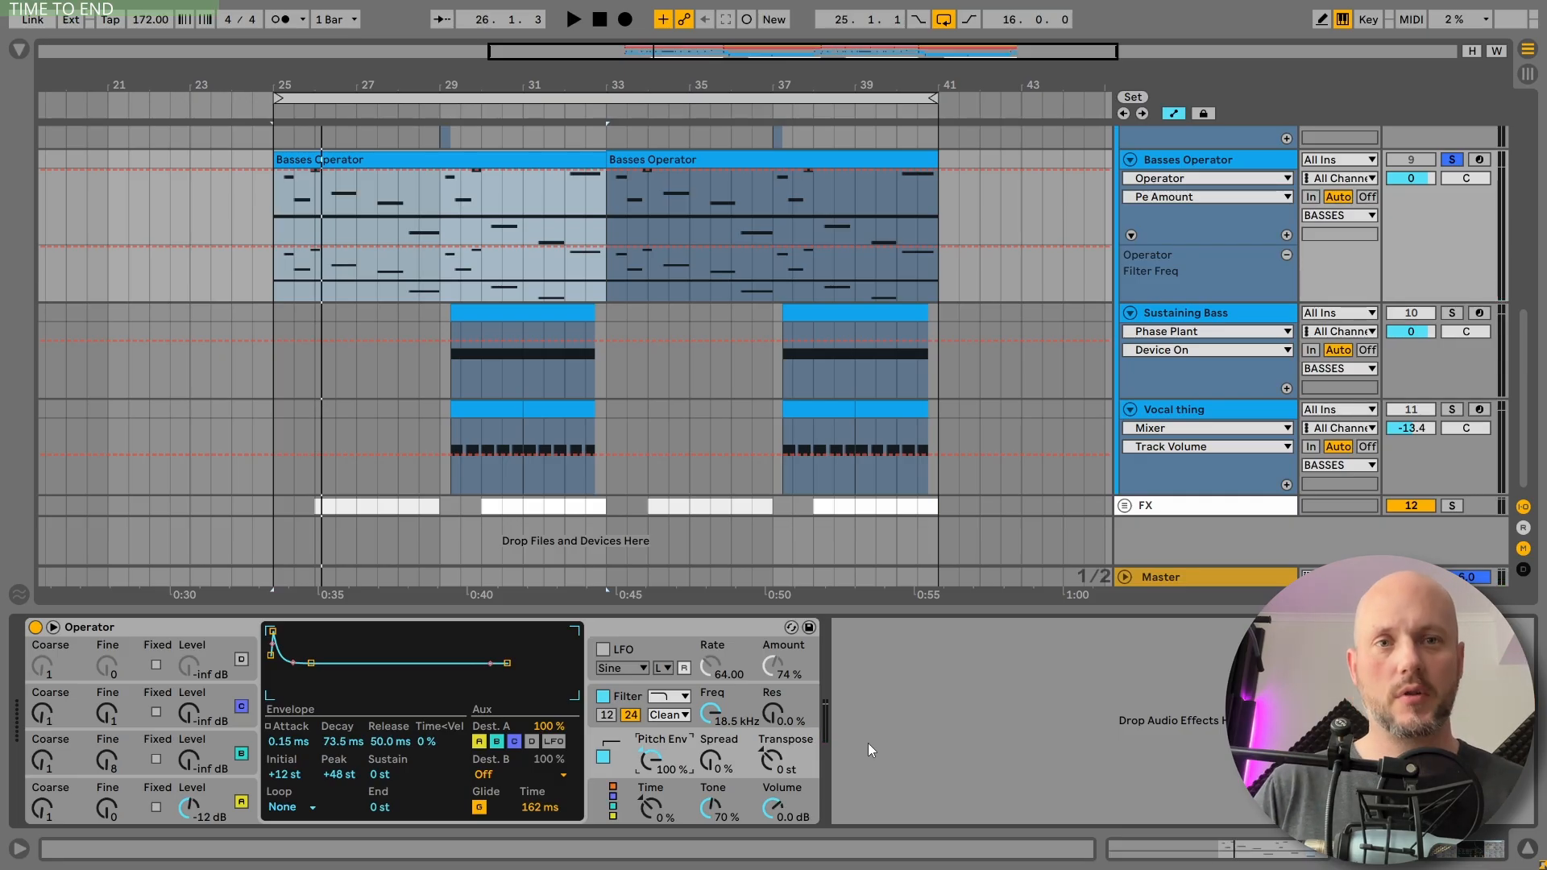
# Review oscillator A's Sq3 waveform settings, and bring up oscillator B's user waveform.
pyautogui.click(237, 785)
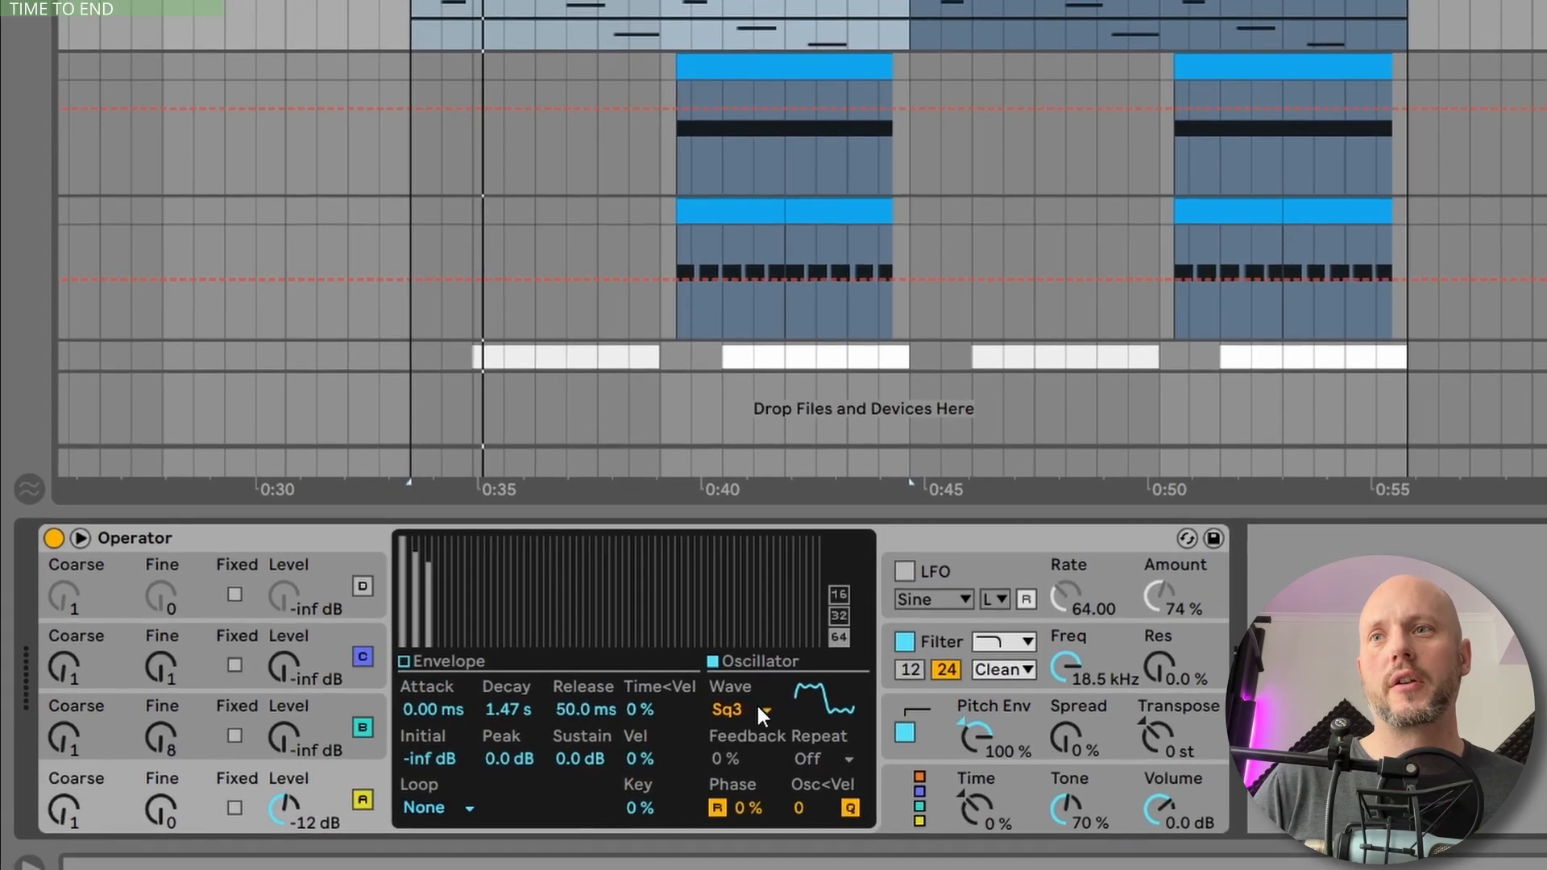
pyautogui.click(502, 740)
pyautogui.press('Escape')
pyautogui.press('space')
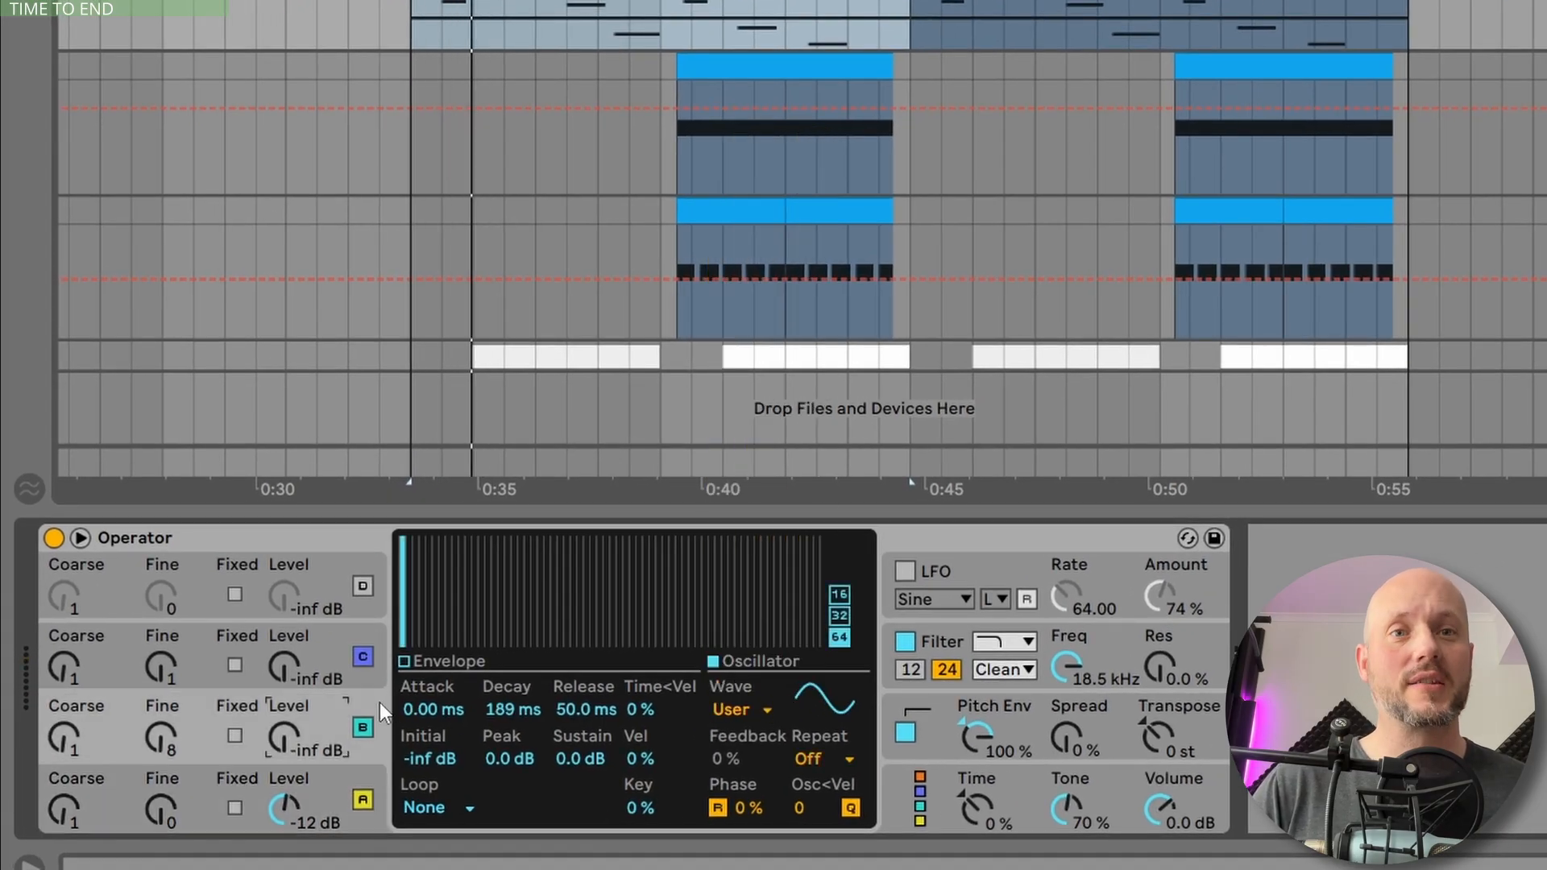
# Draw a low and a high group of harmonics in oscillator B's waveform, with level -19 dB and coarse tuning 4.
pyautogui.moveTo(422, 576); pyautogui.dragTo(481, 616)
pyautogui.moveTo(705, 583); pyautogui.dragTo(659, 610)
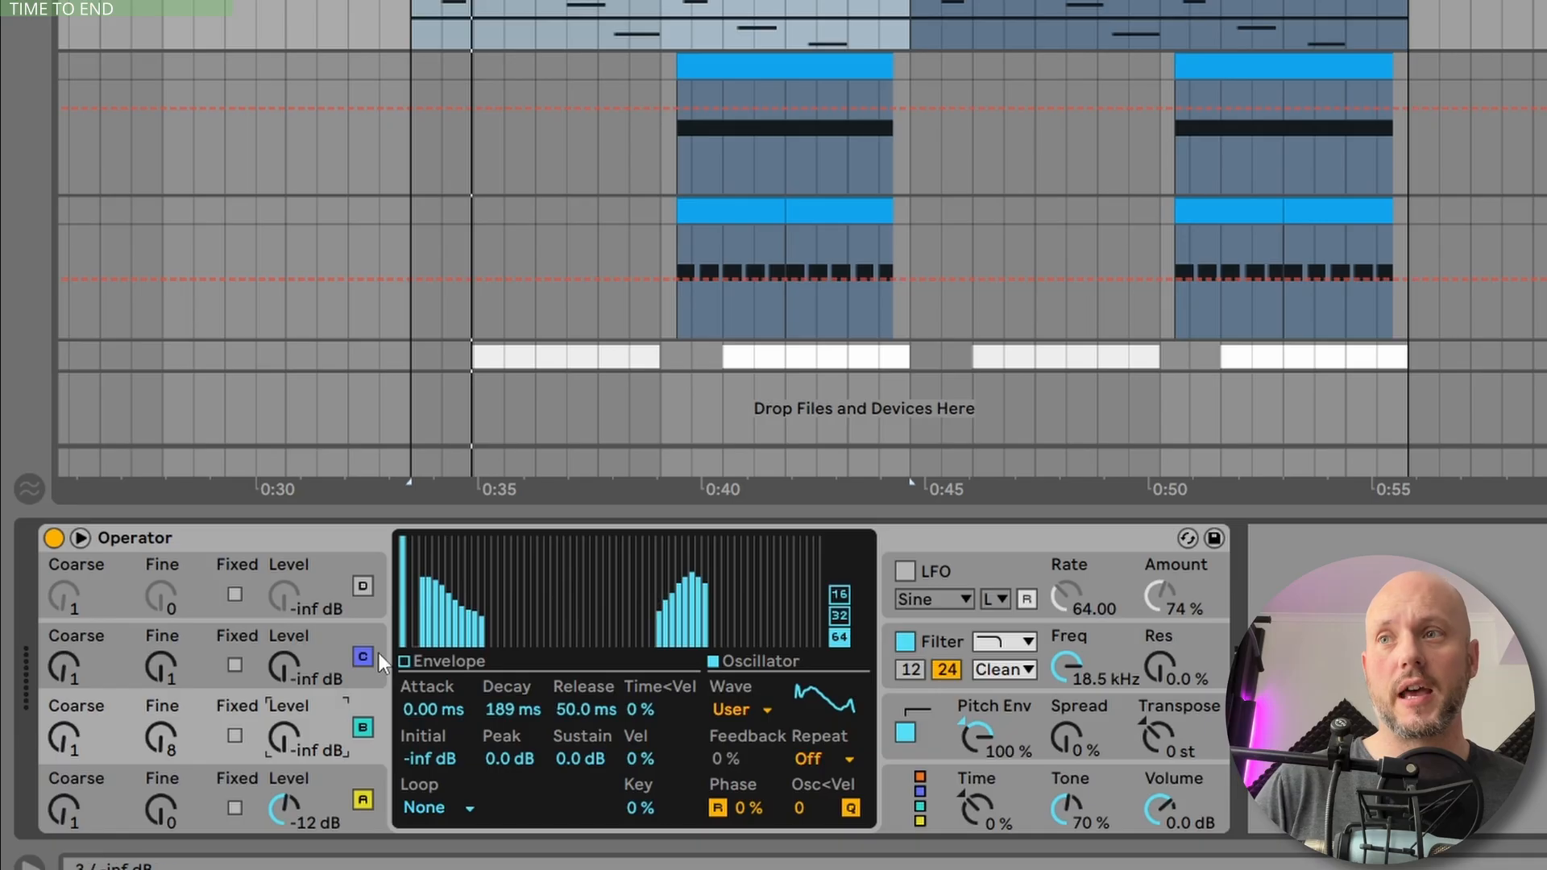
pyautogui.press('space')
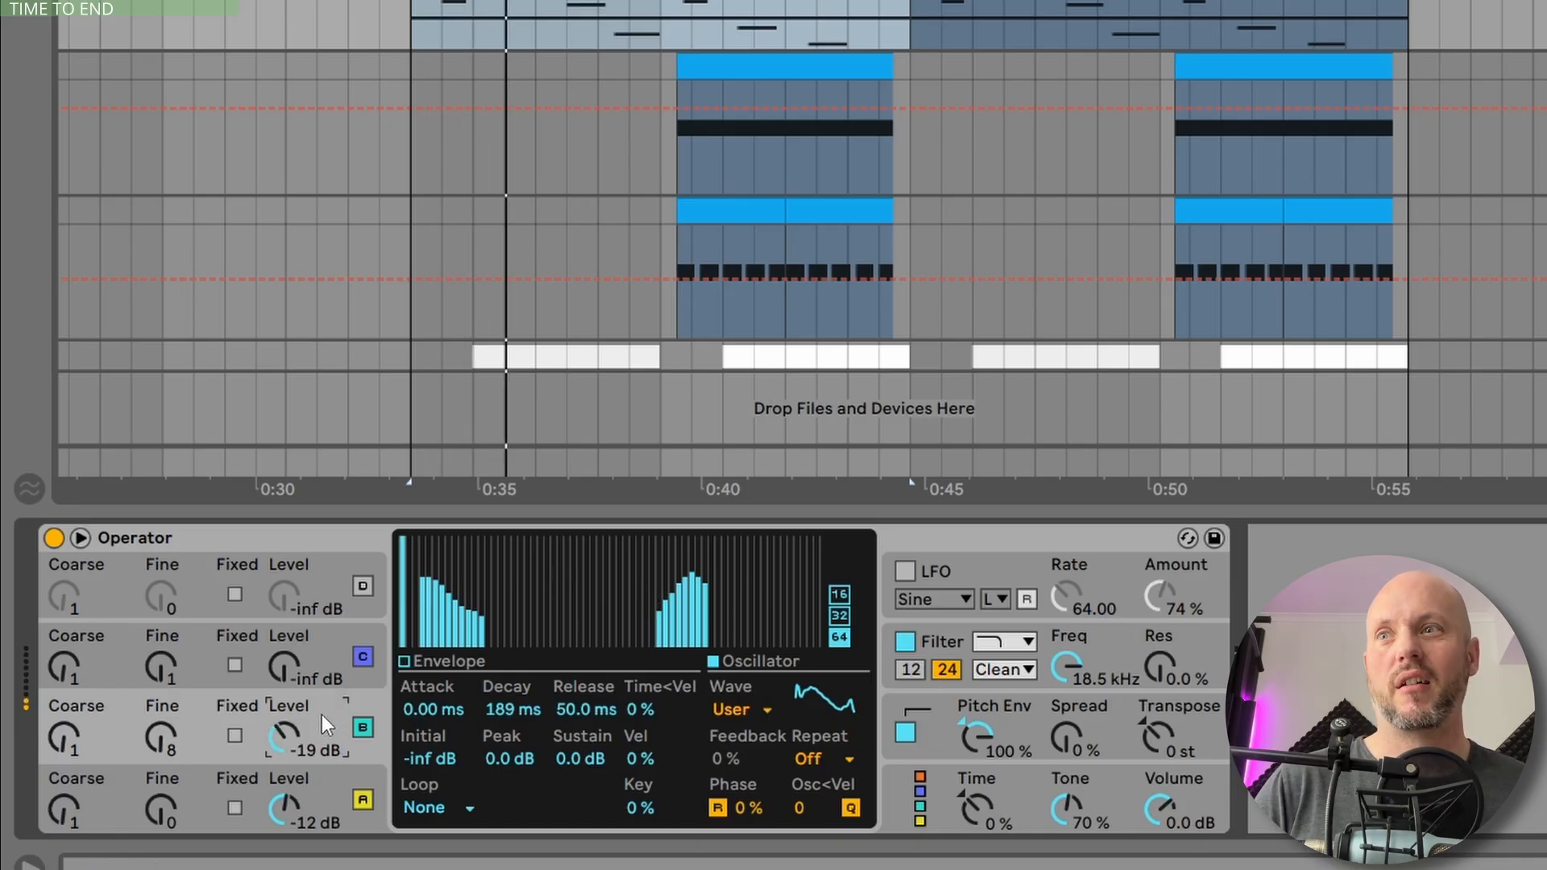
pyautogui.scroll(3, 87, 720)
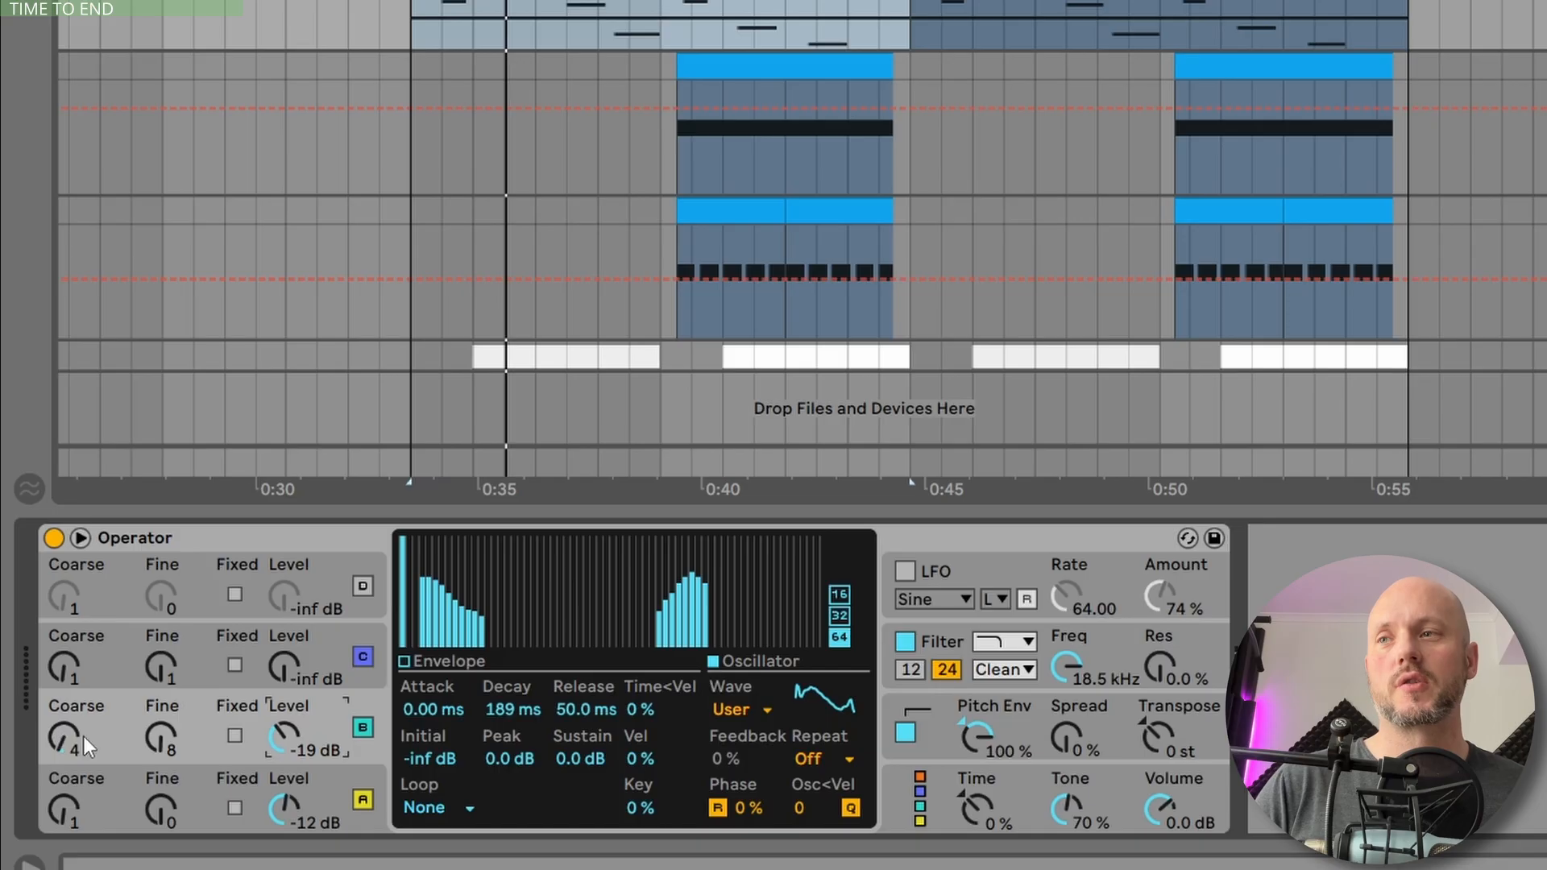
pyautogui.press('space')
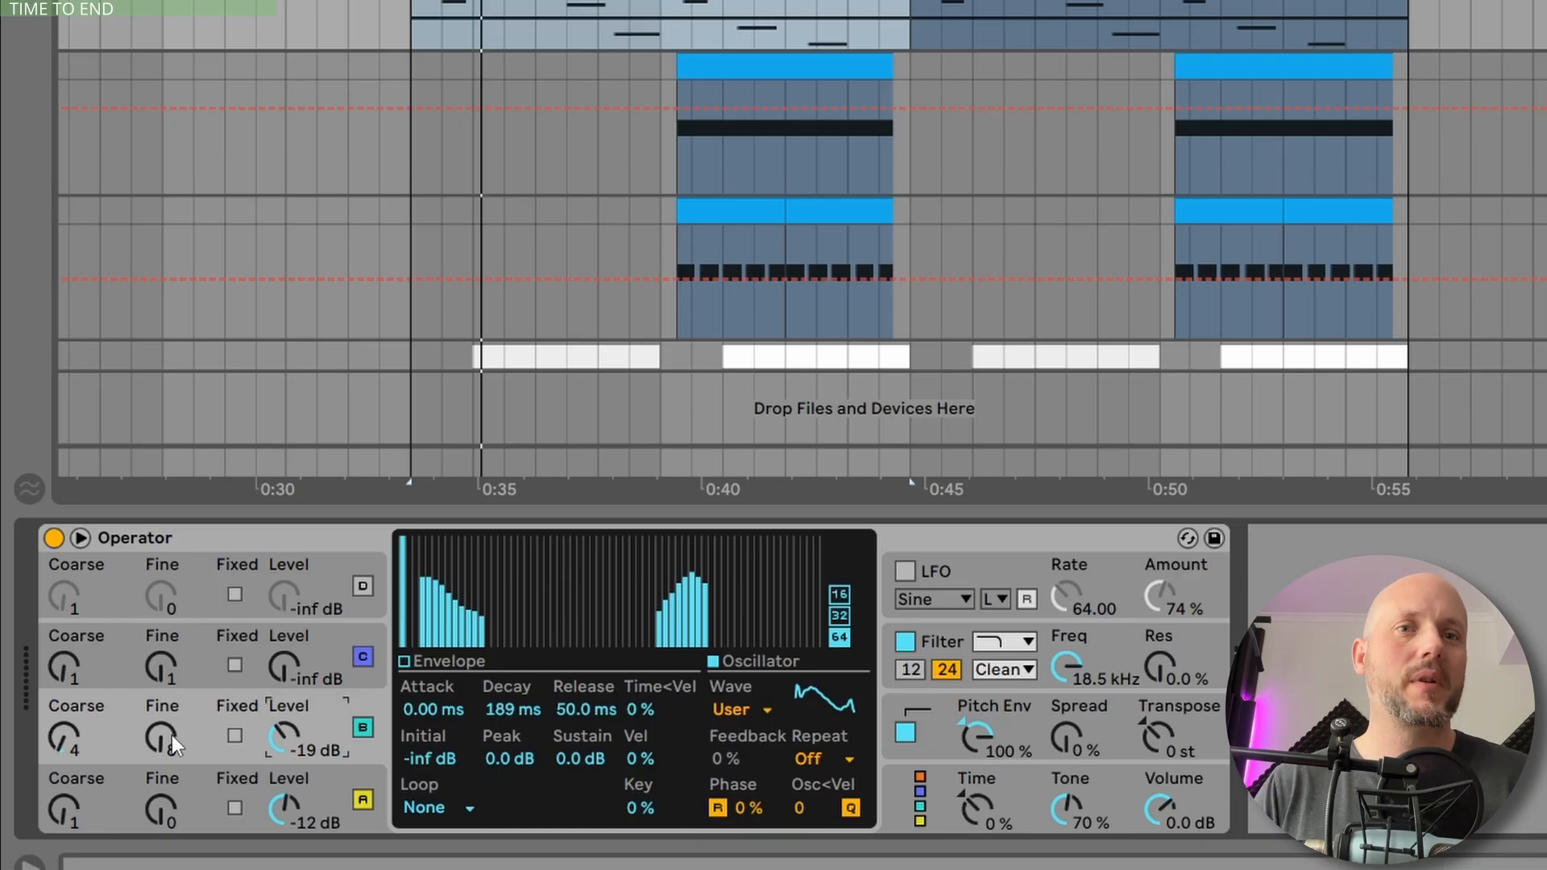
pyautogui.press('space')
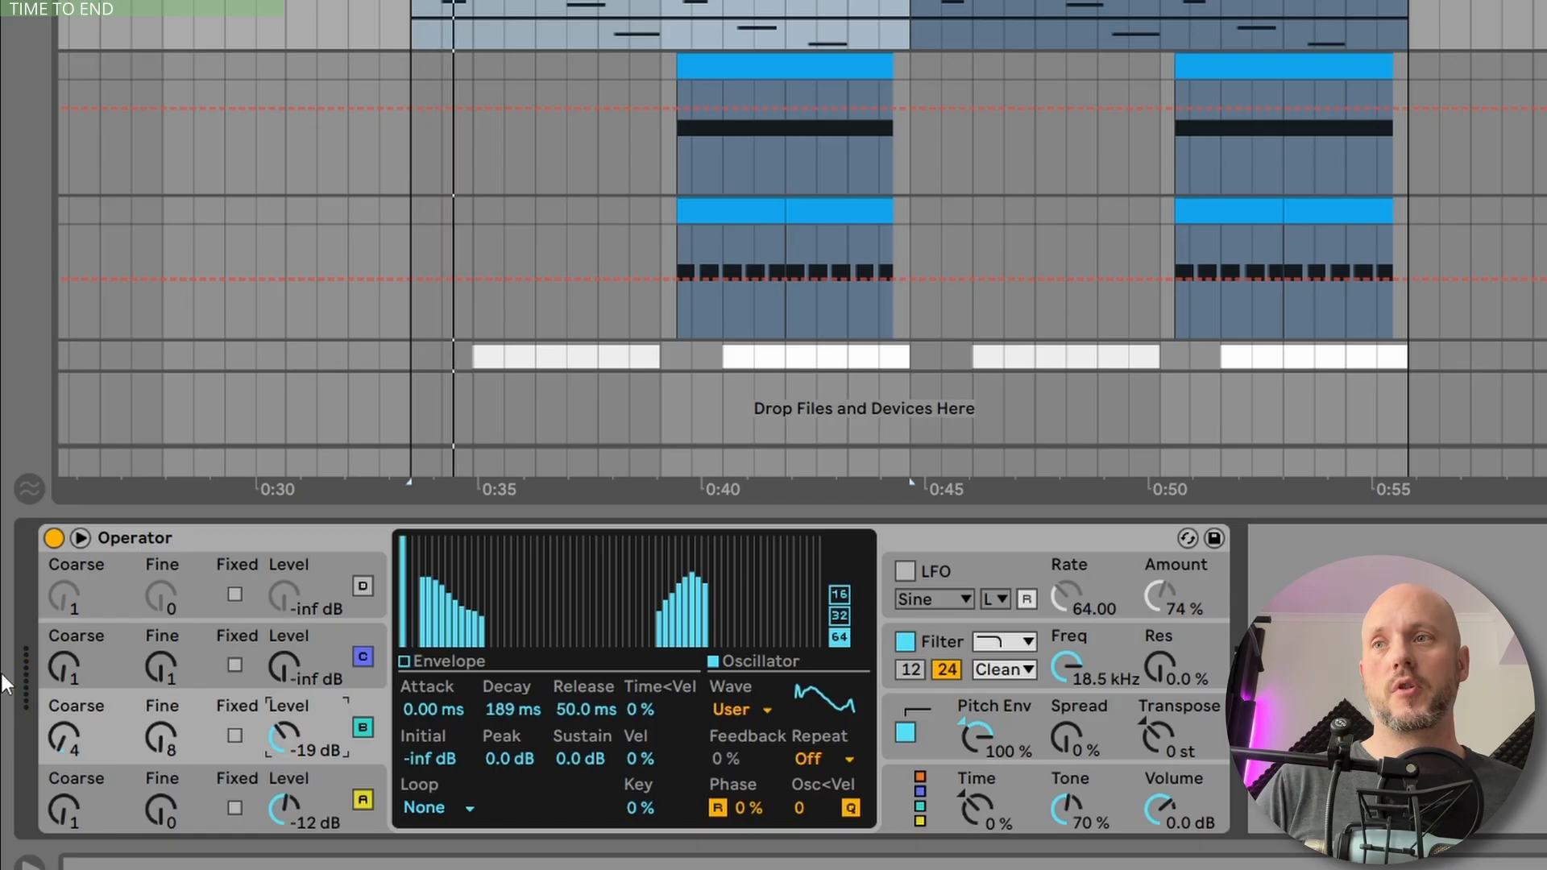
# Set oscillator C to -19 dB with coarse tuning 7, and oscillator D to -21 dB with coarse tuning 30.
pyautogui.click(290, 665)
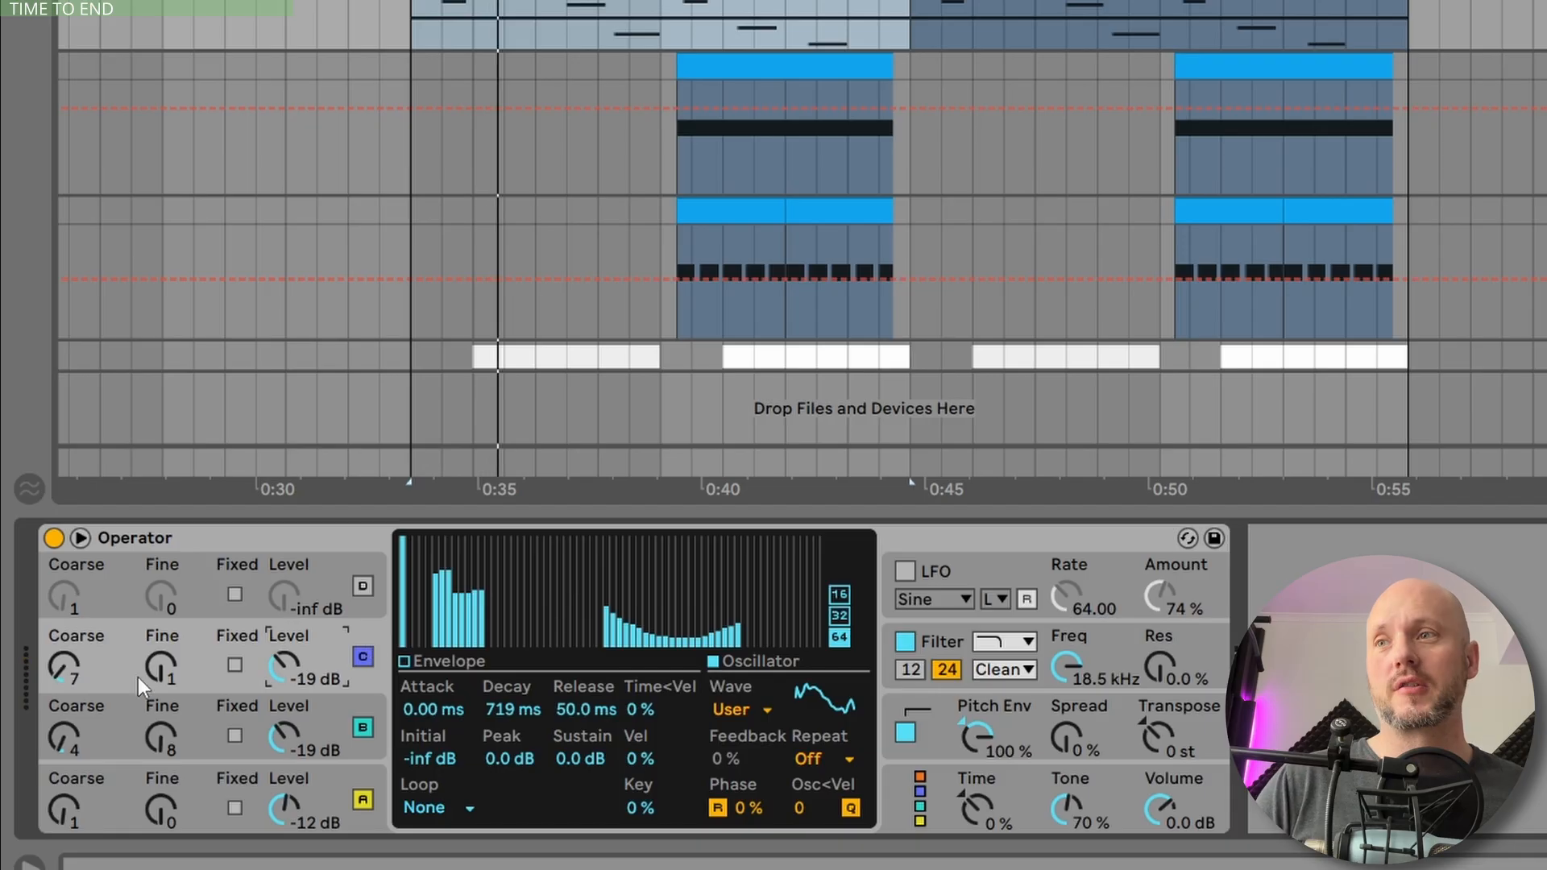
pyautogui.click(65, 665)
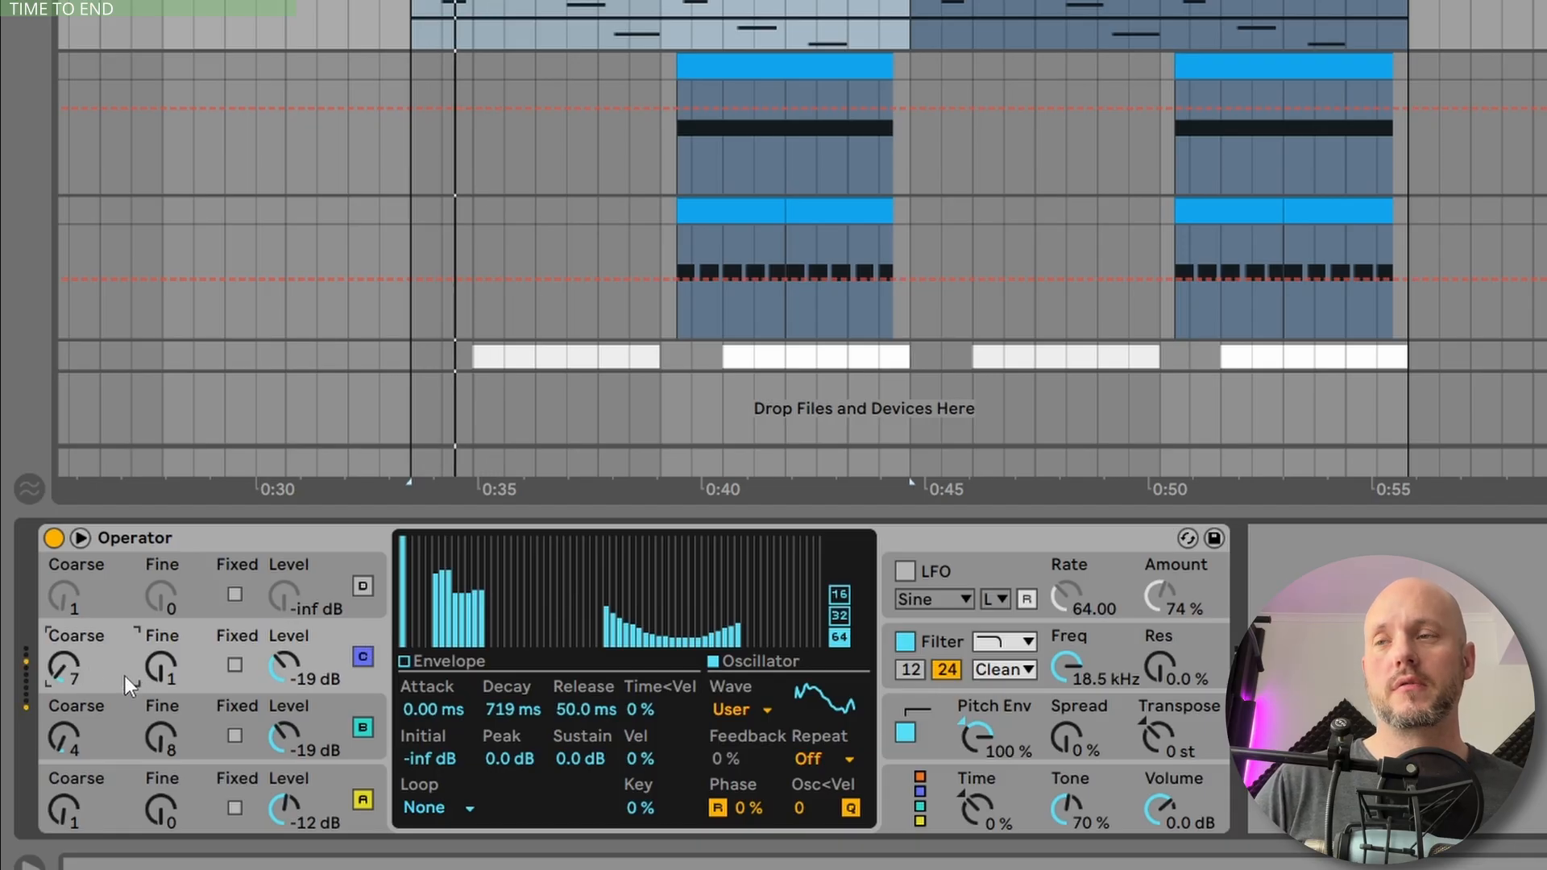
pyautogui.press('space')
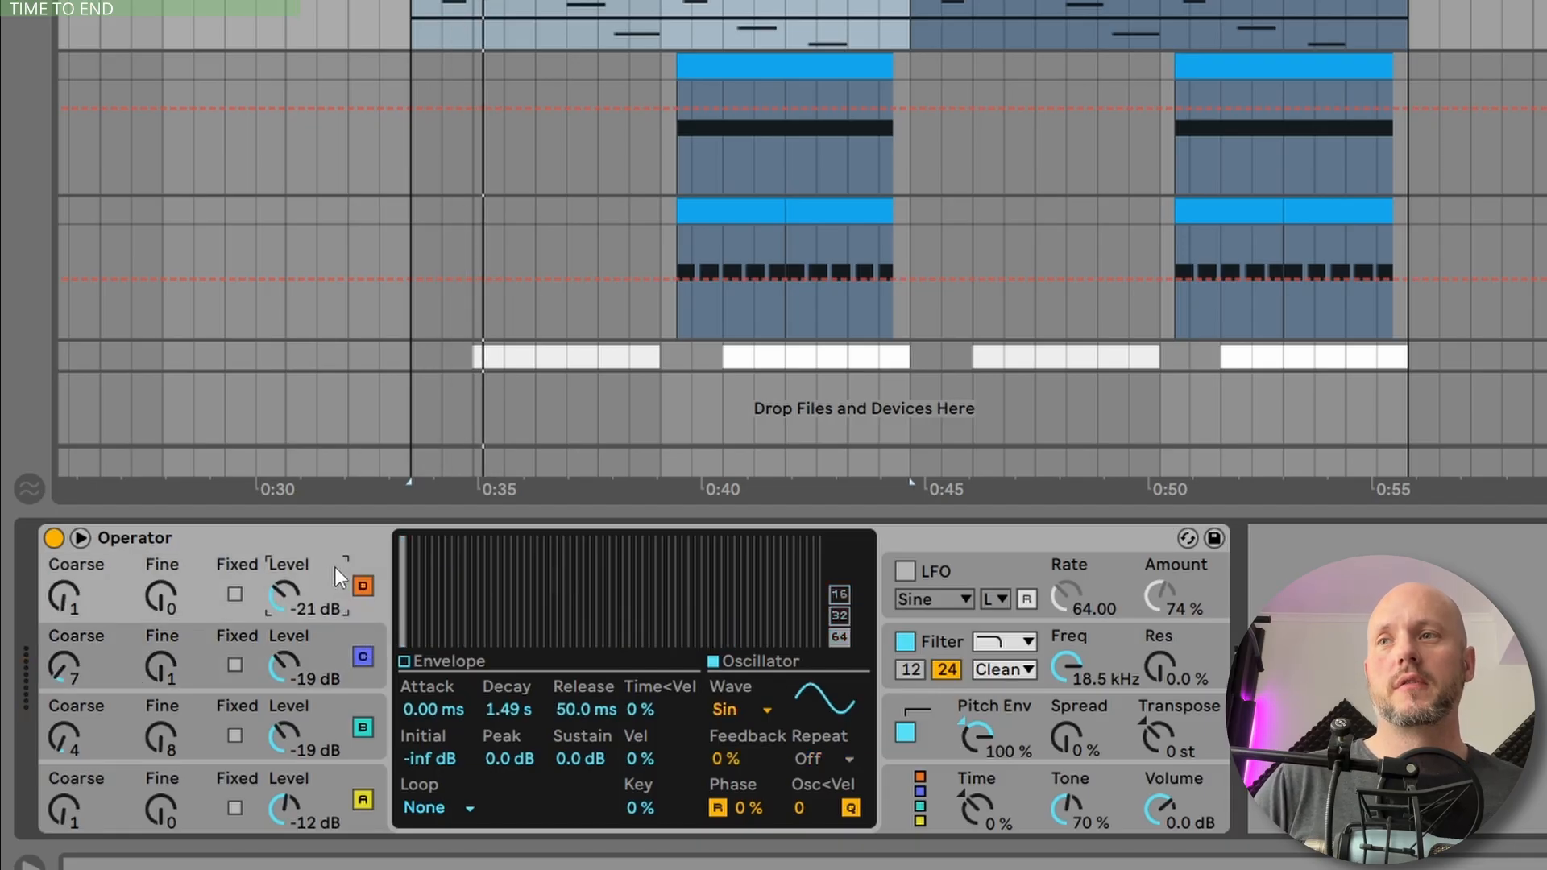
pyautogui.press('space')
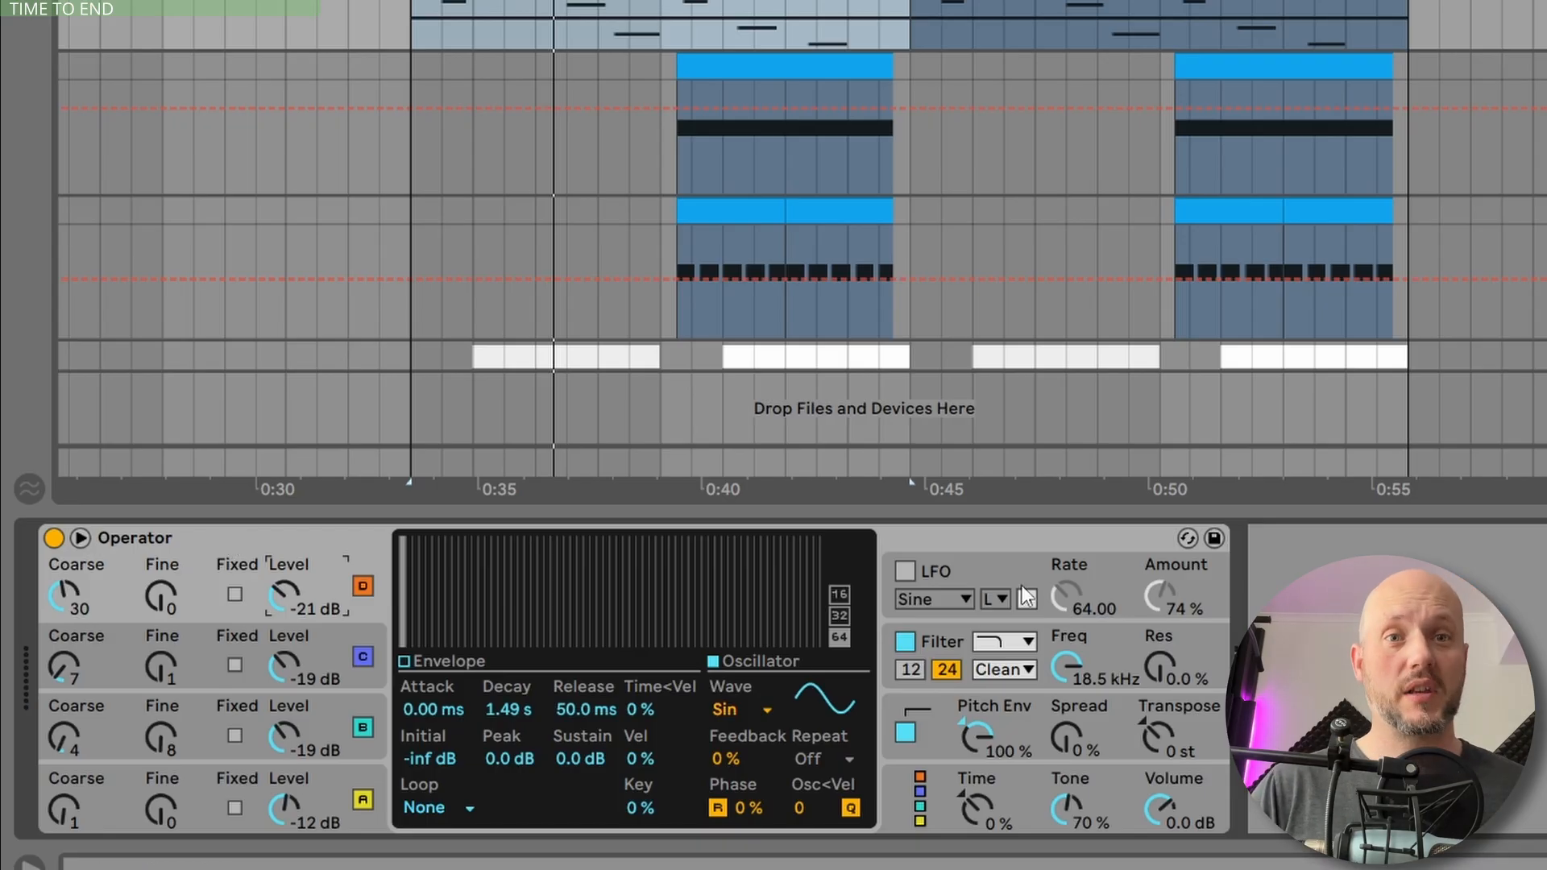
# Bend Operator's filter envelope decay into a convex curve and raise the filter's envelope amount.
pyautogui.click(958, 644)
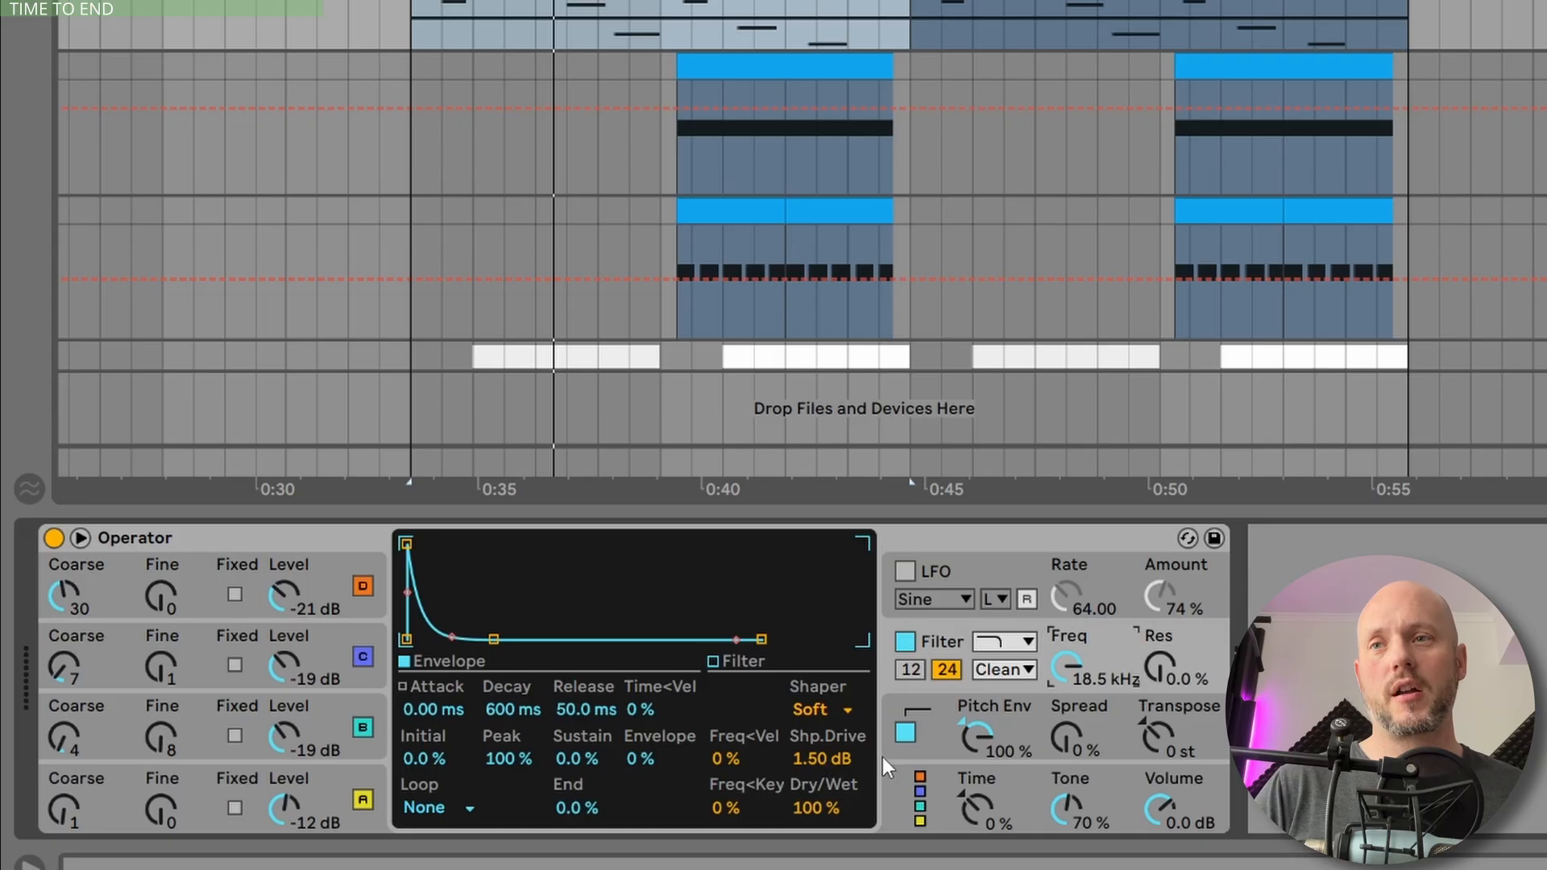
pyautogui.press('space')
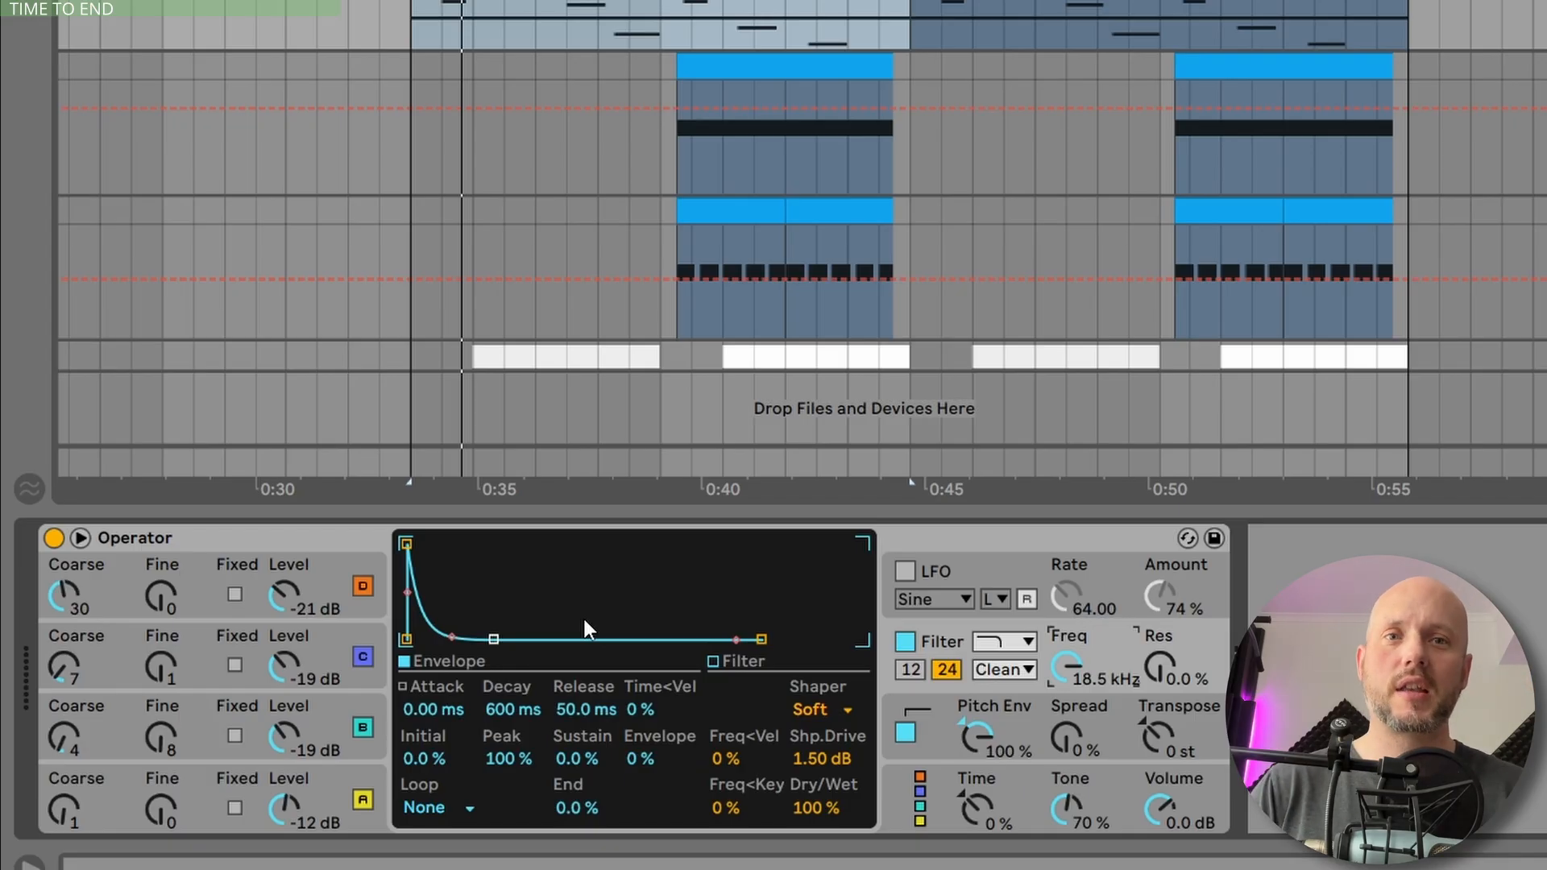
pyautogui.hotkey('ctrl', 'z')
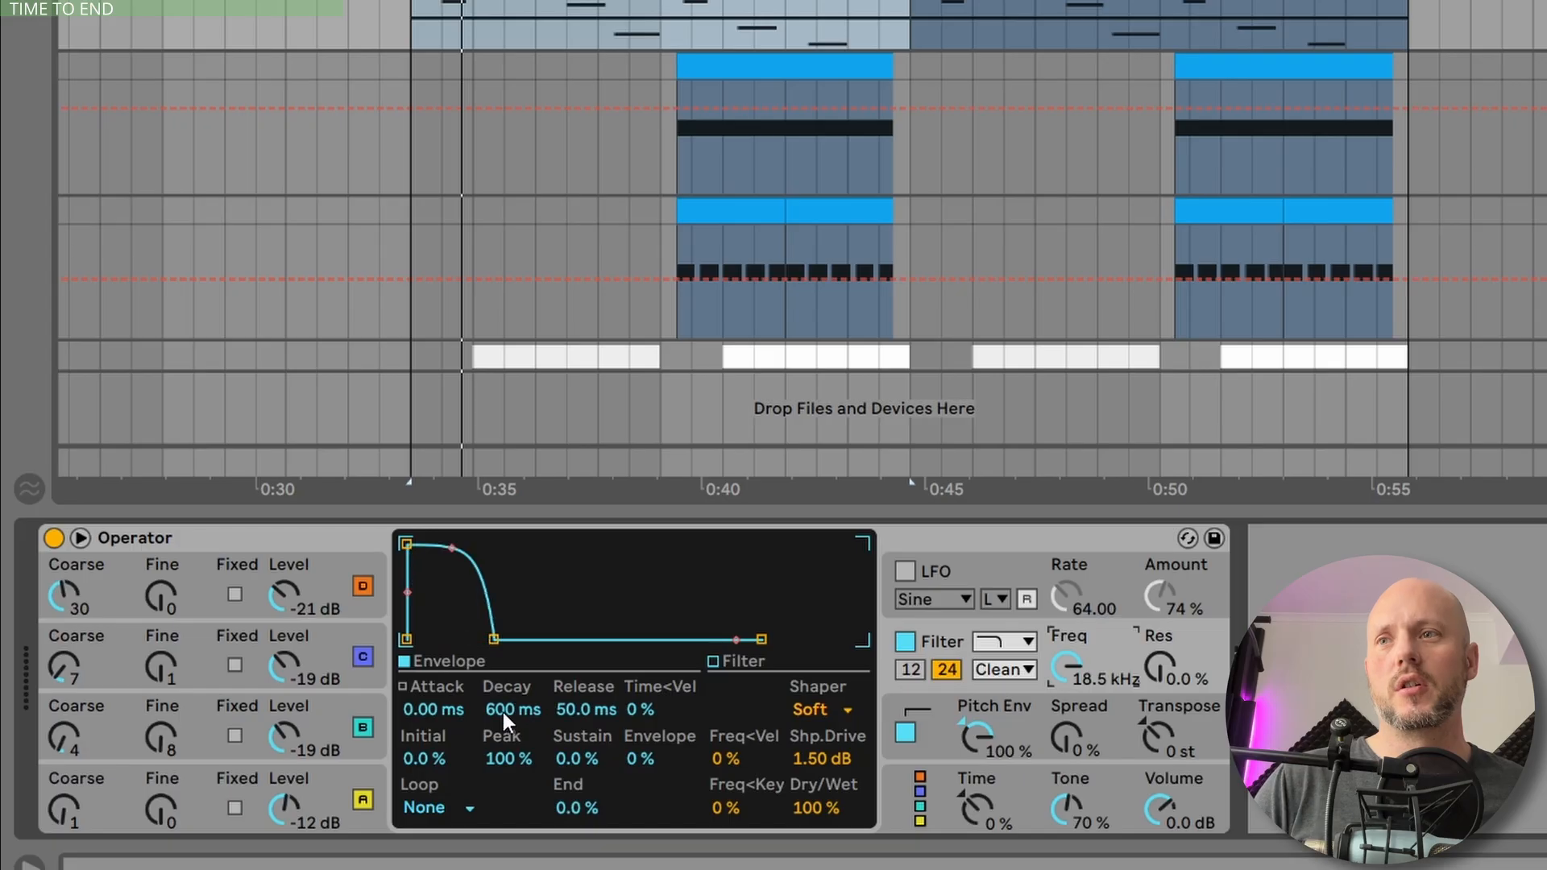
pyautogui.moveTo(455, 556)
pyautogui.moveTo(428, 705); pyautogui.dragTo(488, 765)
pyautogui.moveTo(637, 757); pyautogui.dragTo(636, 701)
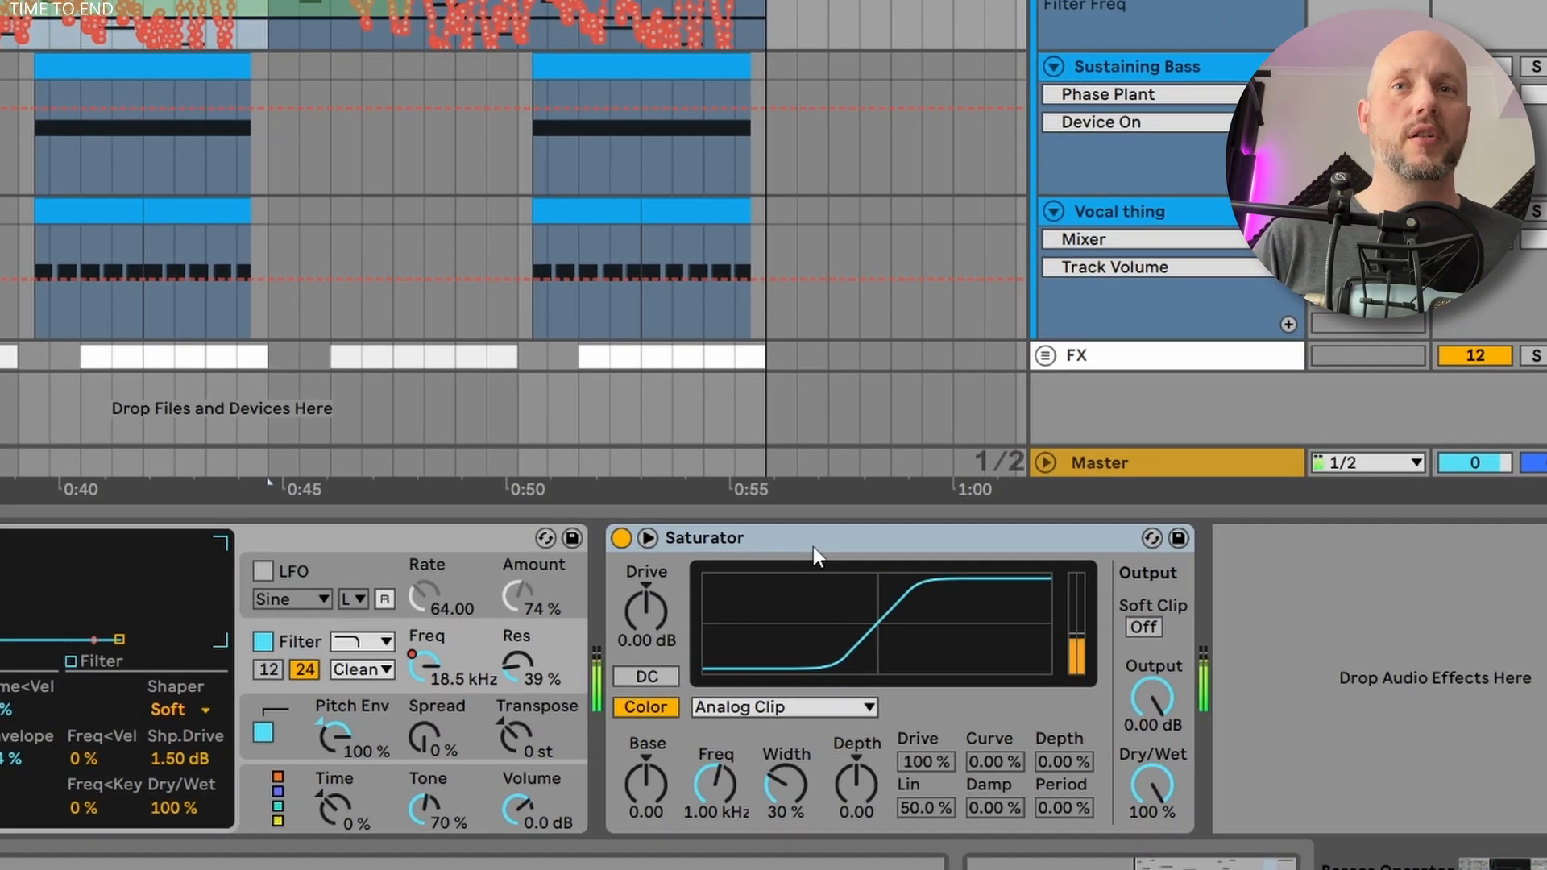
# Enable Soft Clip on the Saturator and use the Sinoid Fold curve with 13.7 dB drive and 39.7 % dry/wet.
pyautogui.click(1137, 629)
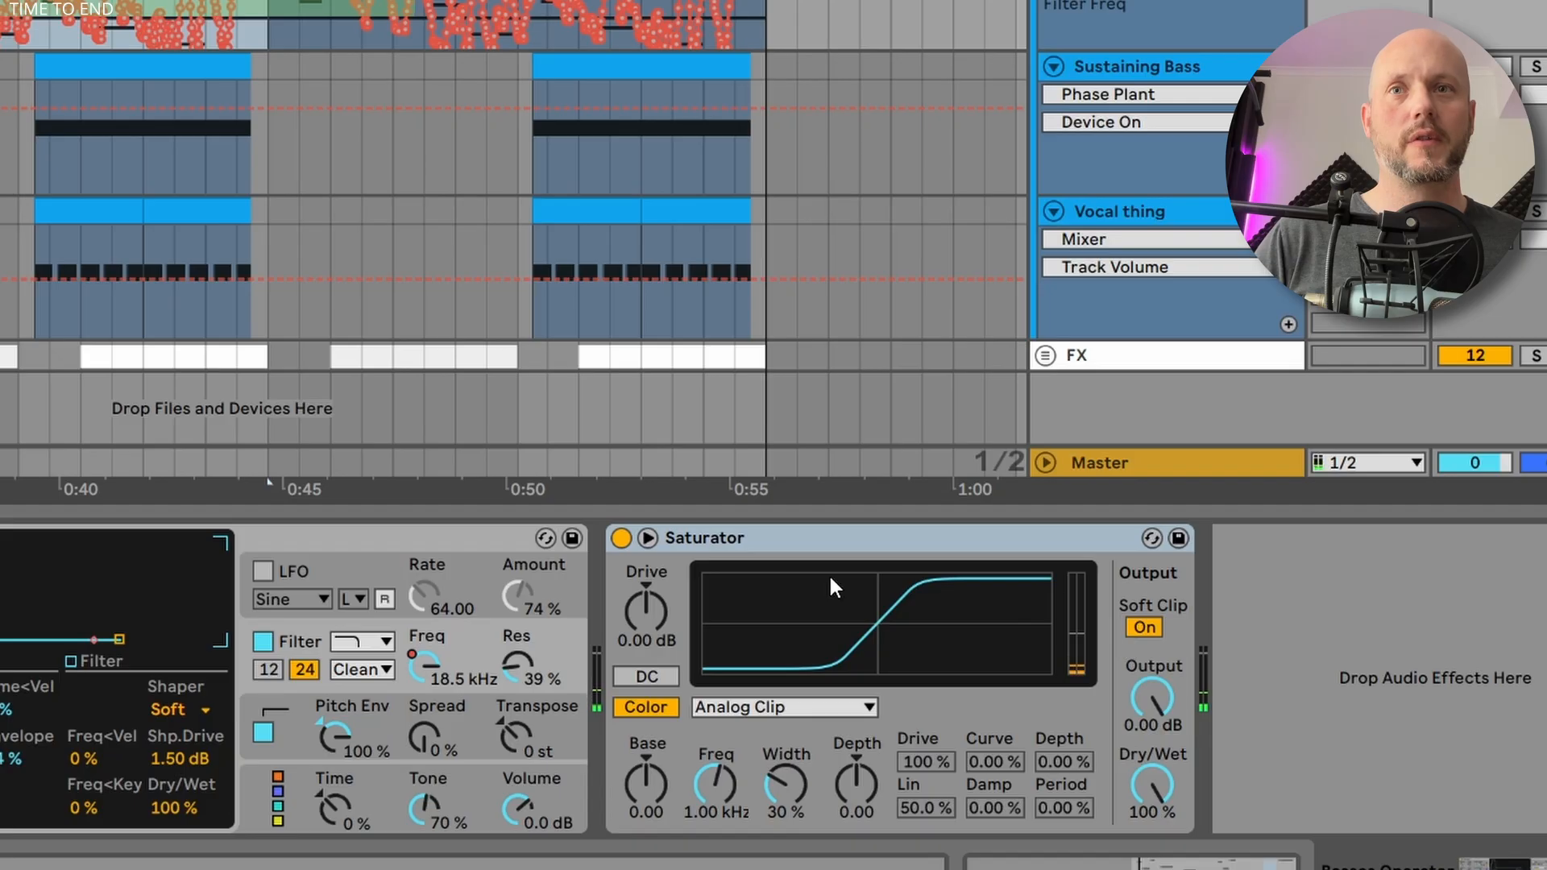
pyautogui.scroll(-4, 773, 715)
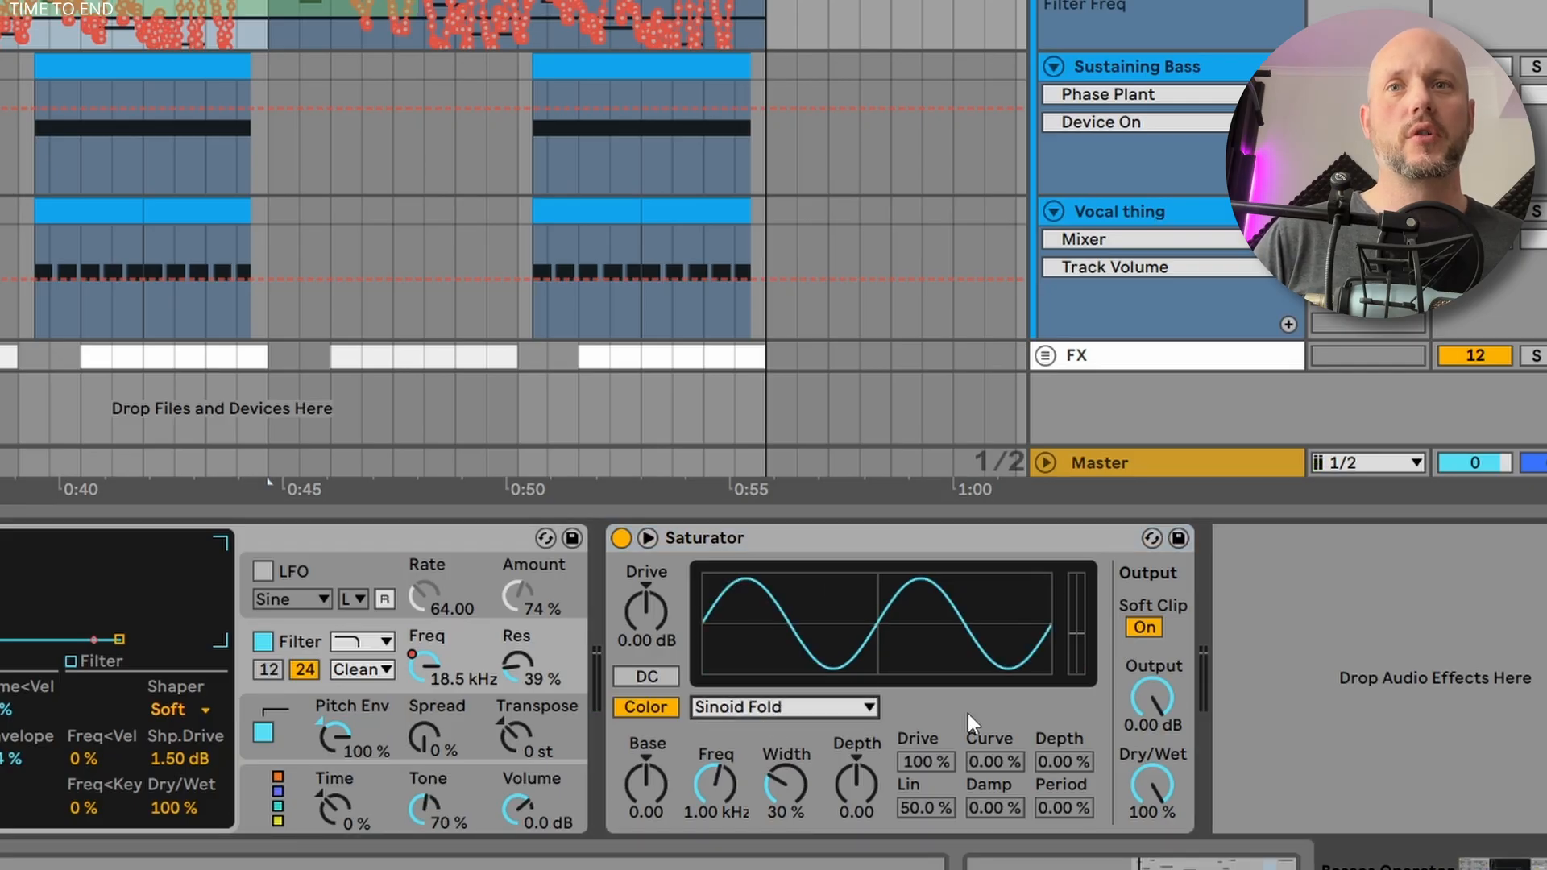
pyautogui.moveTo(646, 612); pyautogui.dragTo(646, 564)
pyautogui.click(728, 534)
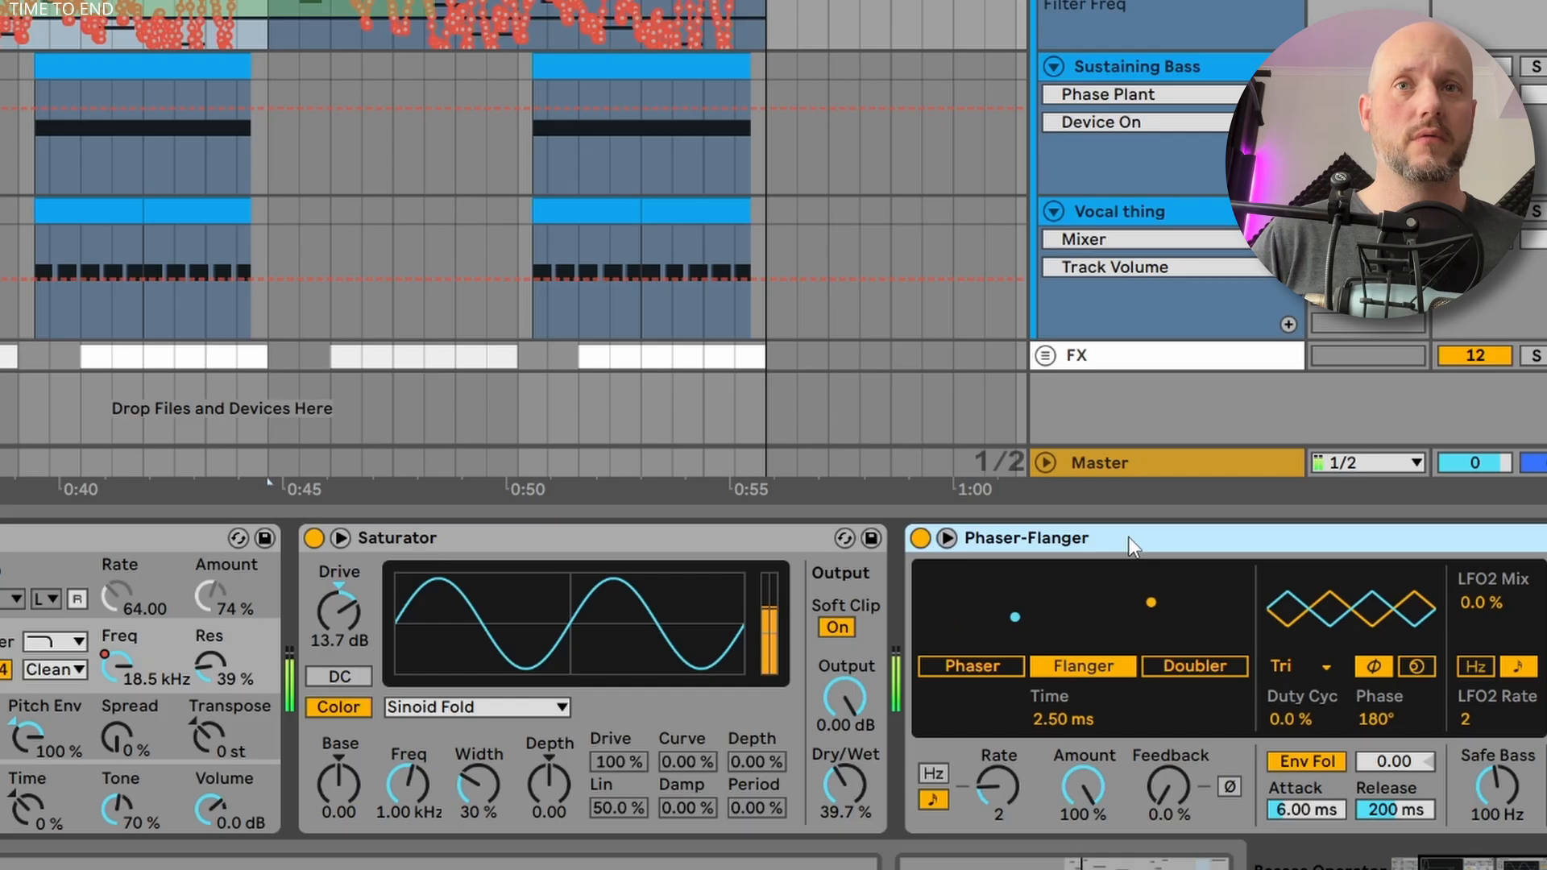
# Set the Phaser-Flanger's phase to 0°, flanger time to 0.76 ms, rate to 1 and amount to 53 %.
pyautogui.press('space')
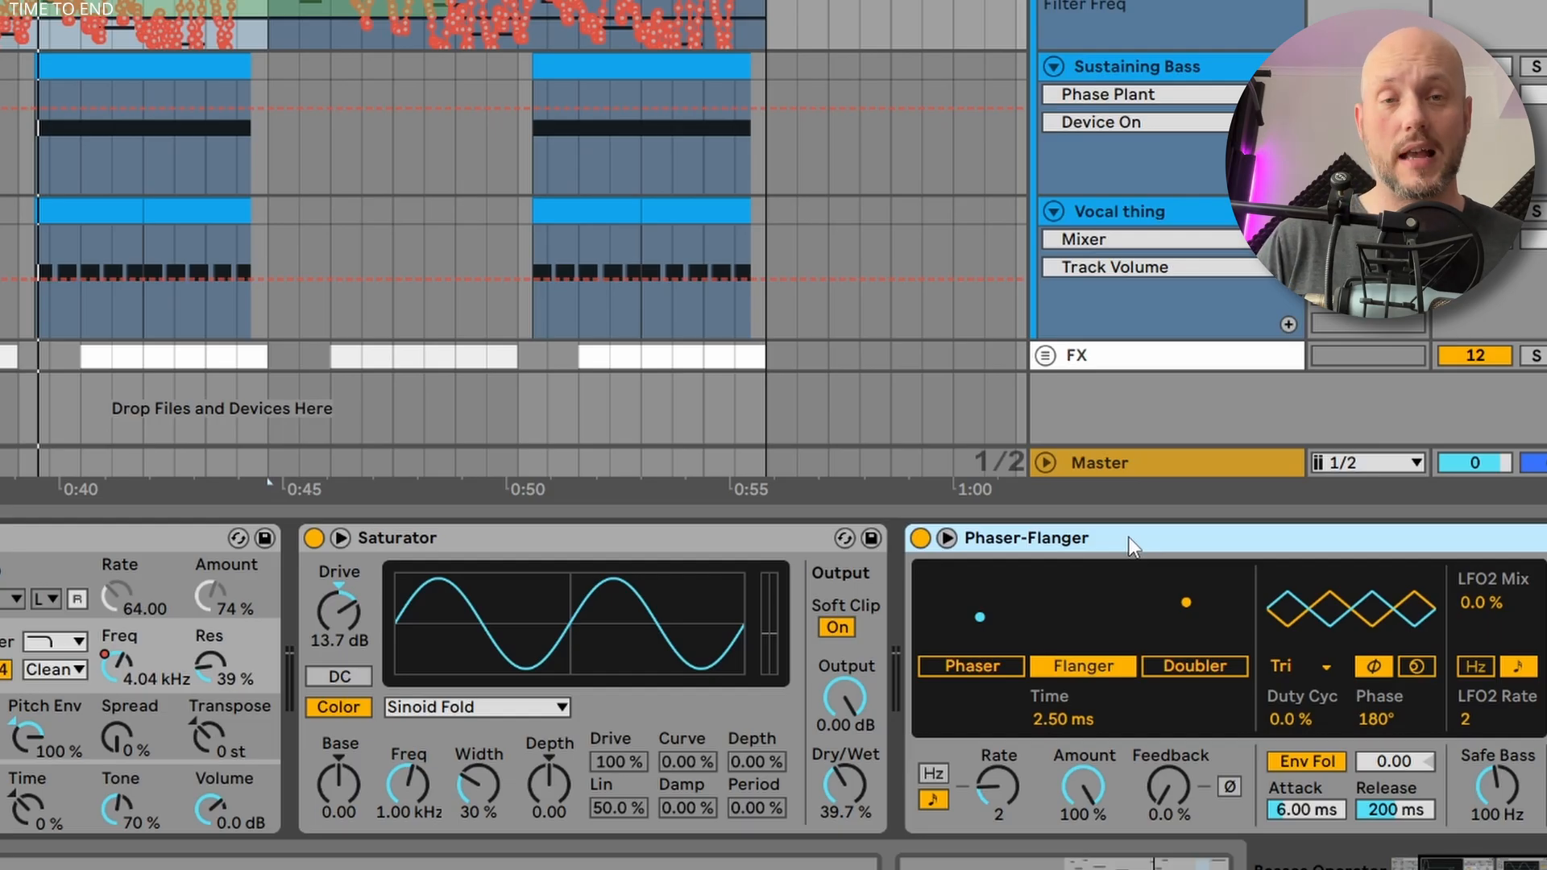
pyautogui.doubleClick(1213, 718)
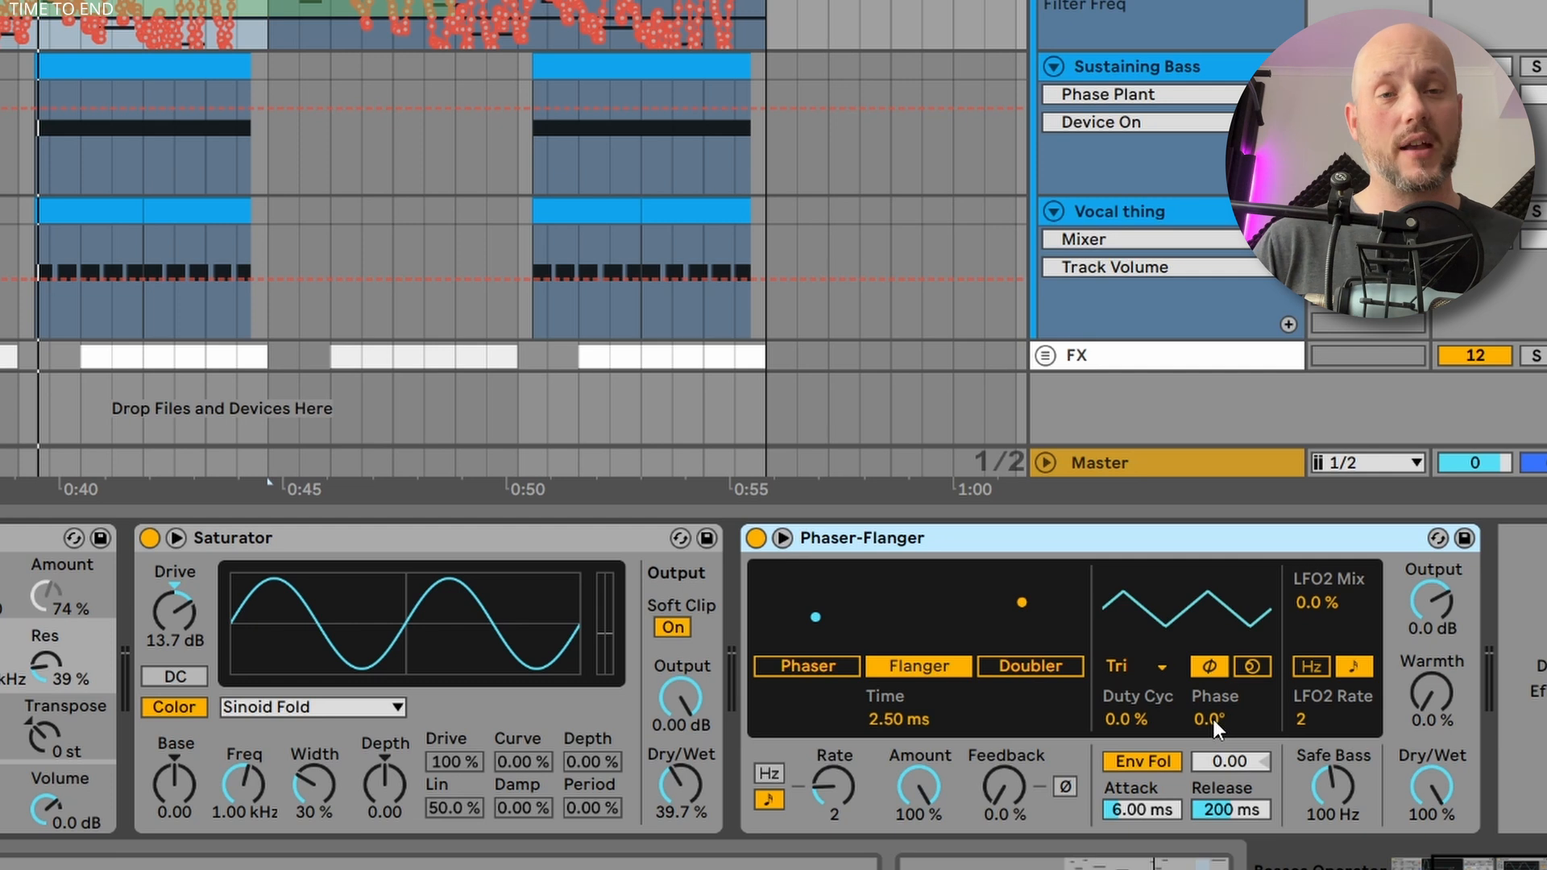
pyautogui.press('space')
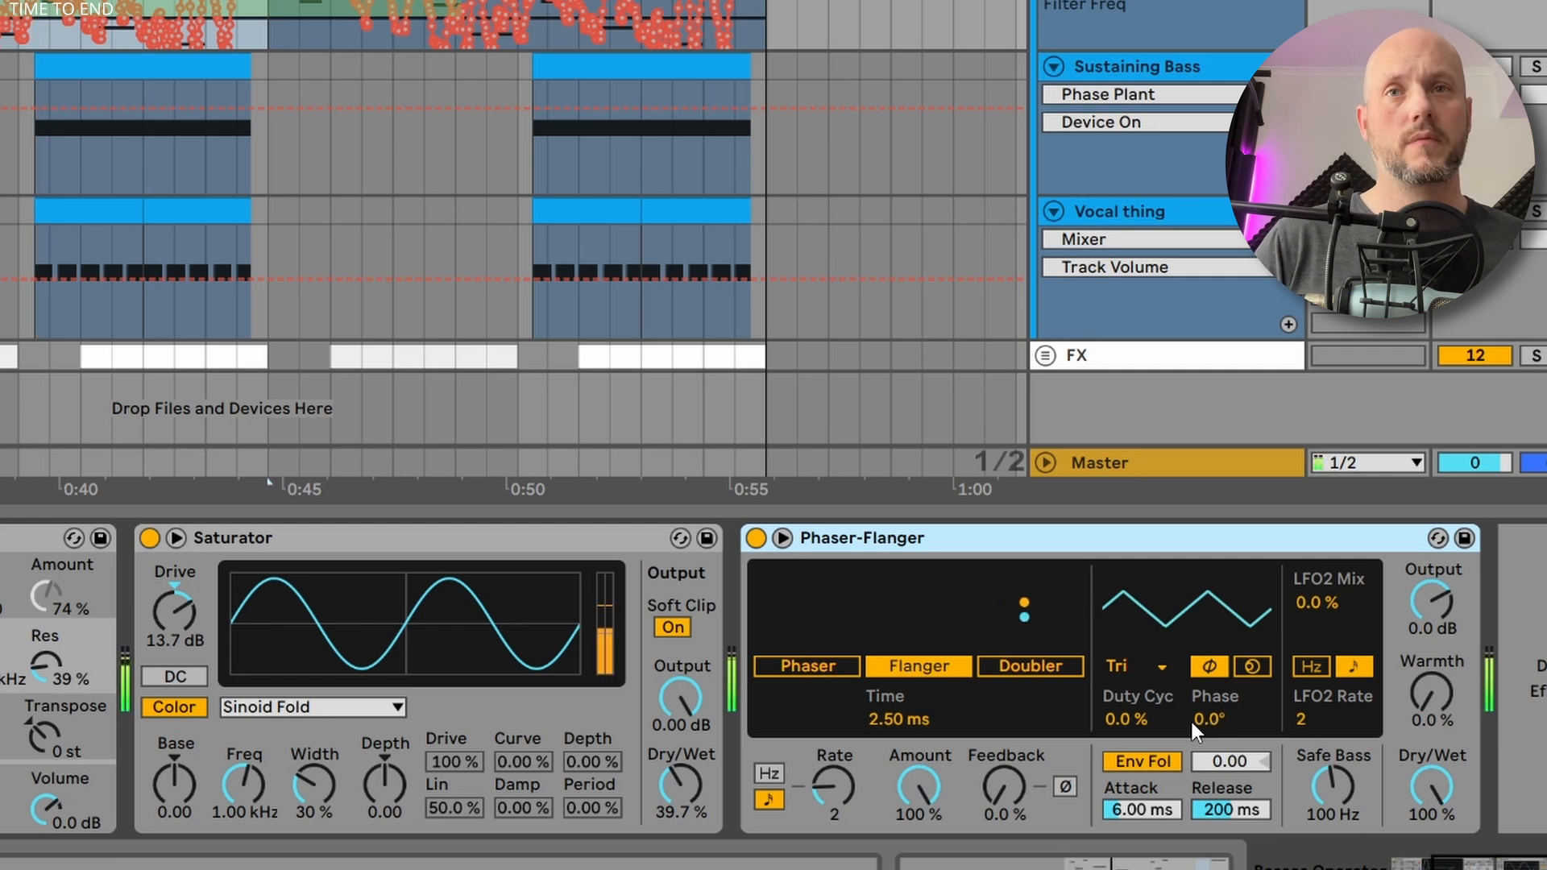
pyautogui.moveTo(895, 719); pyautogui.dragTo(888, 732)
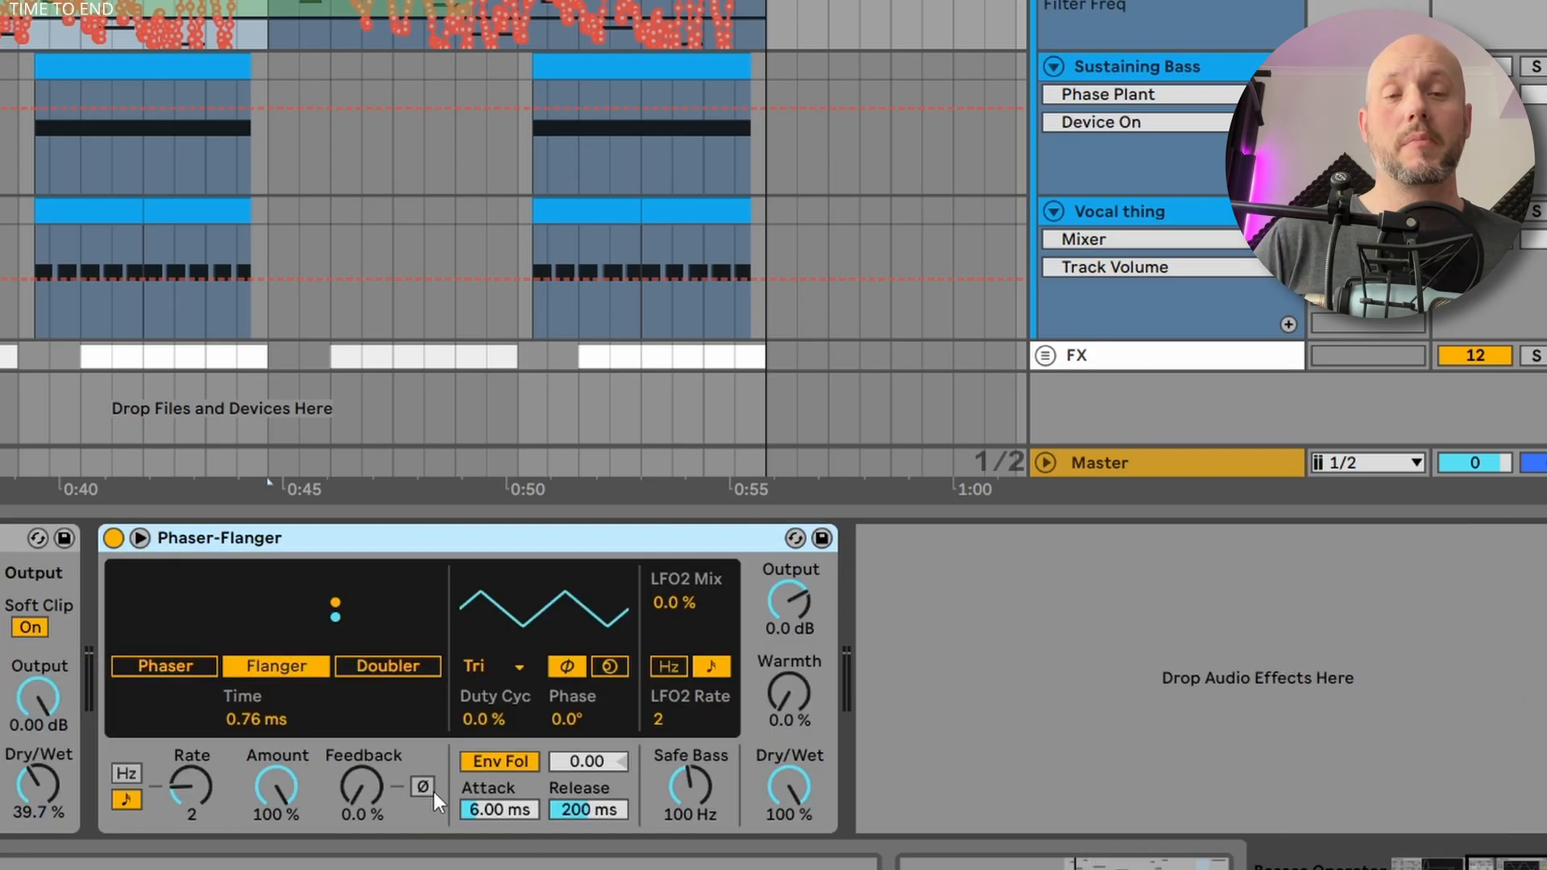
pyautogui.moveTo(196, 775); pyautogui.dragTo(195, 780)
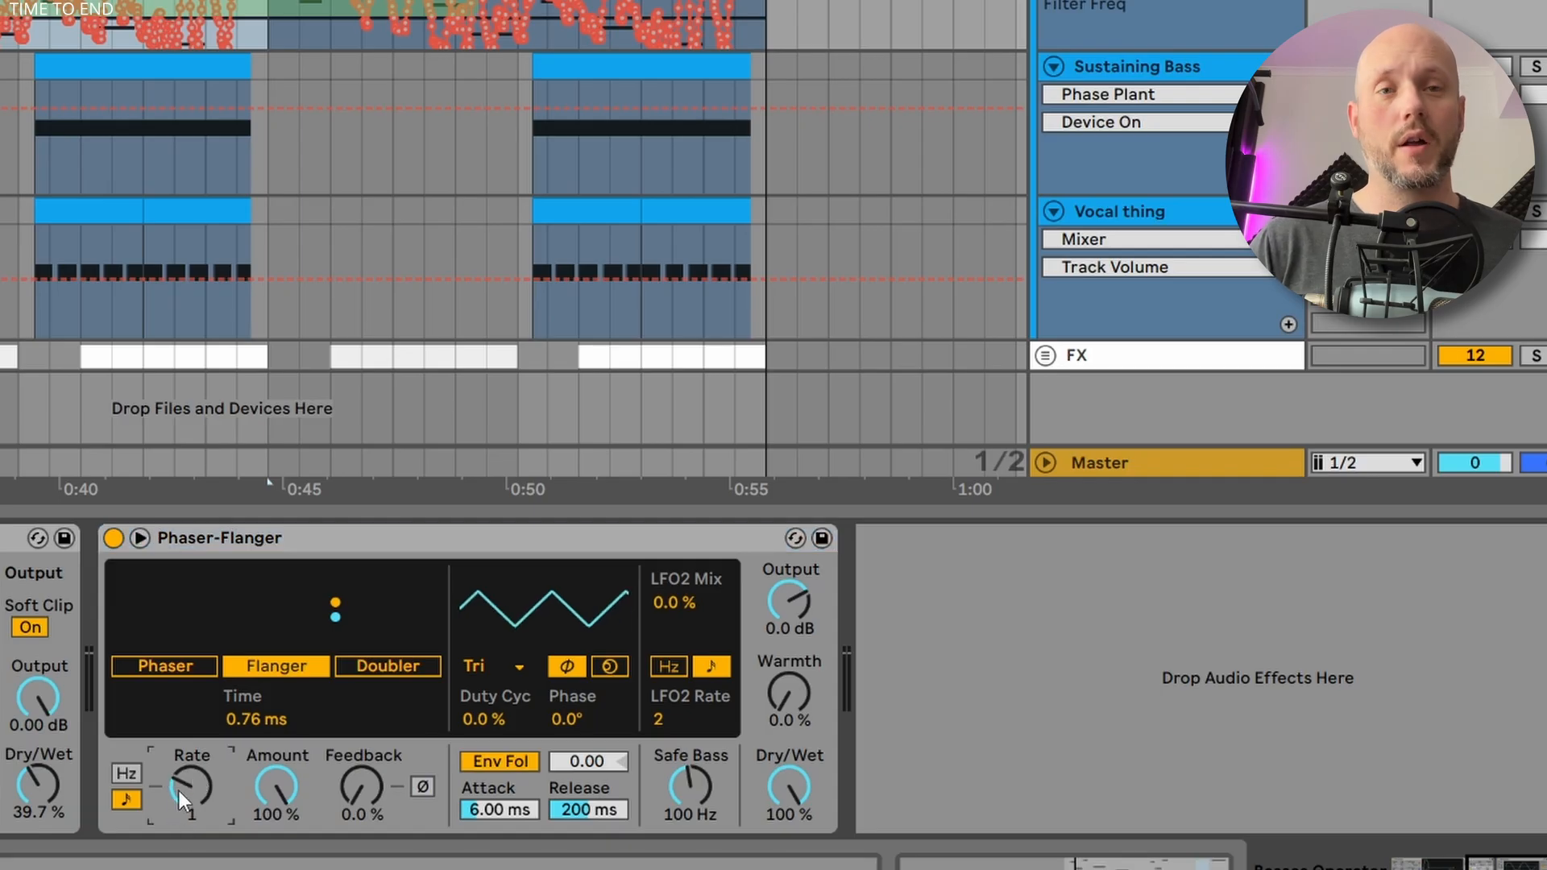
pyautogui.moveTo(283, 789); pyautogui.dragTo(283, 825)
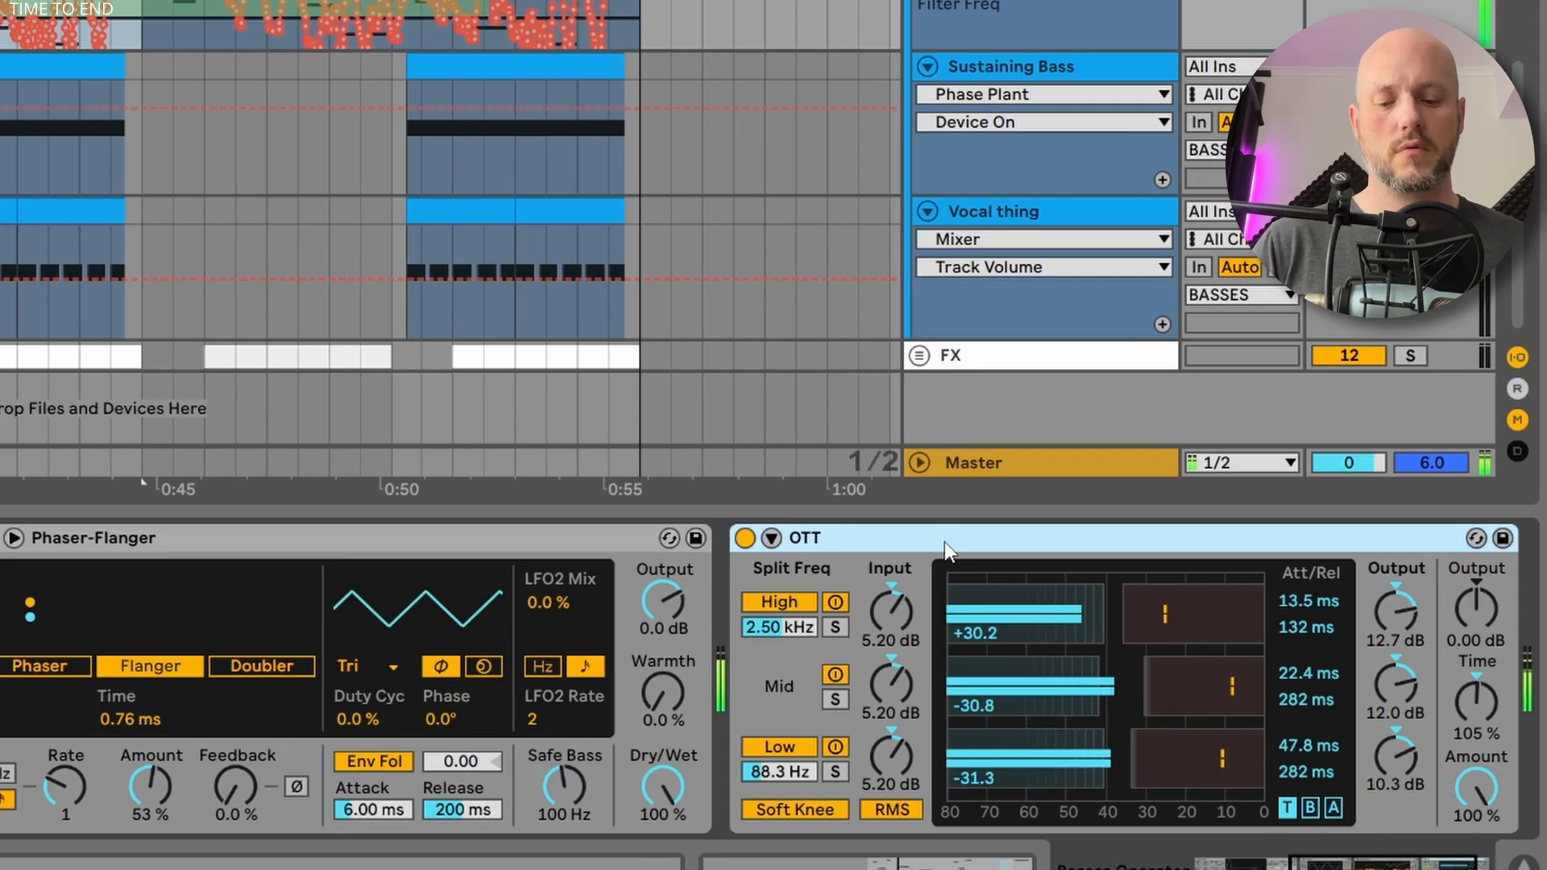
# Set the overall output of OTT to 6.70 dB and of Multiband Compression to 7 dB.
pyautogui.moveTo(1475, 606); pyautogui.dragTo(1474, 560)
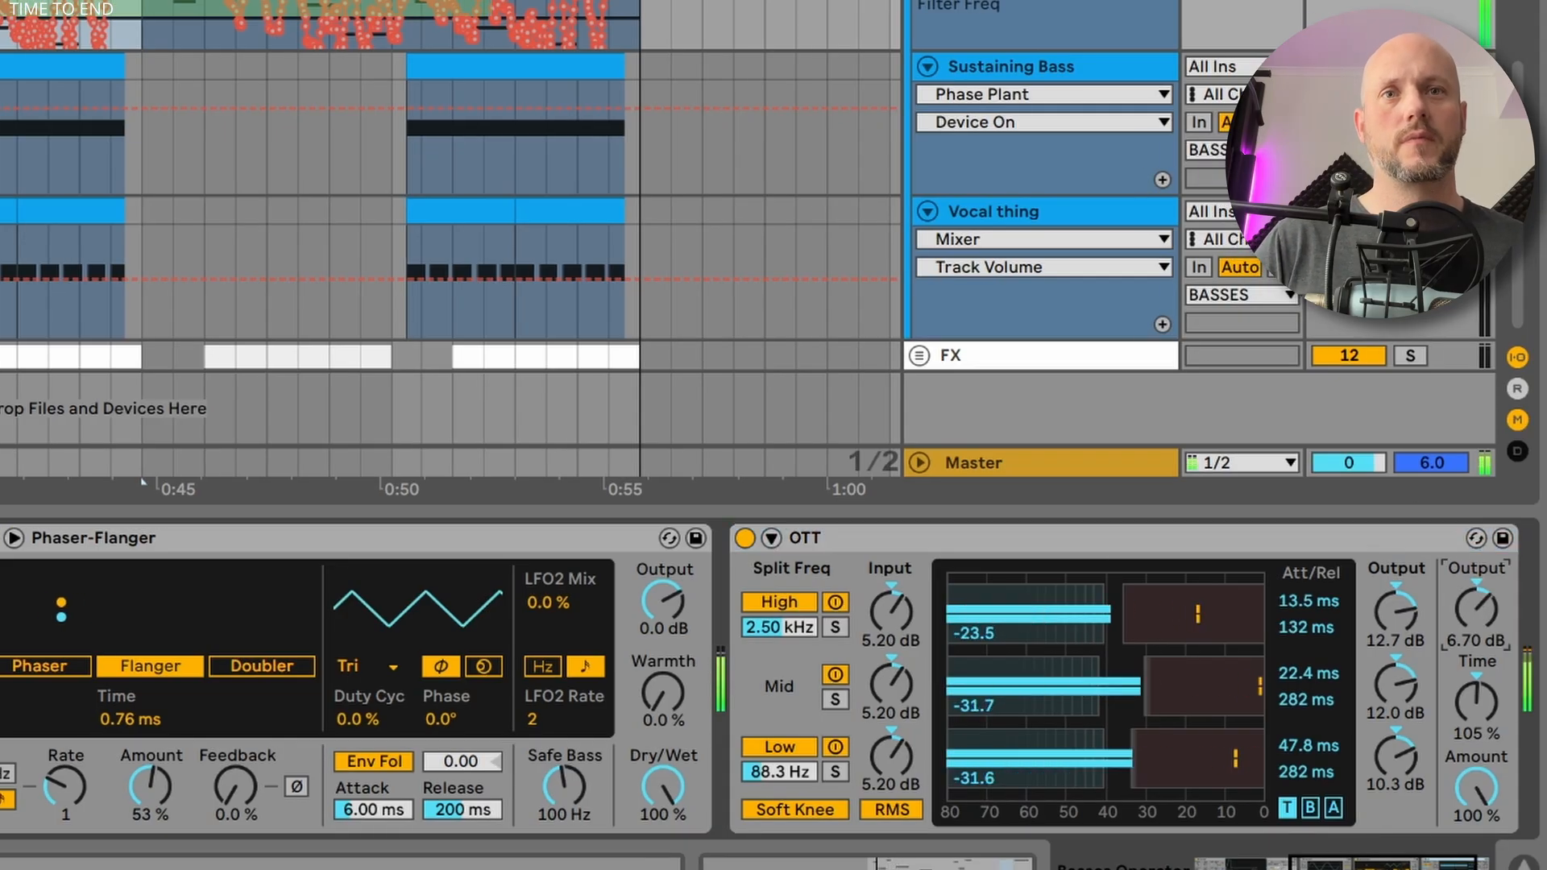
pyautogui.moveTo(1369, 865); pyautogui.dragTo(1393, 865)
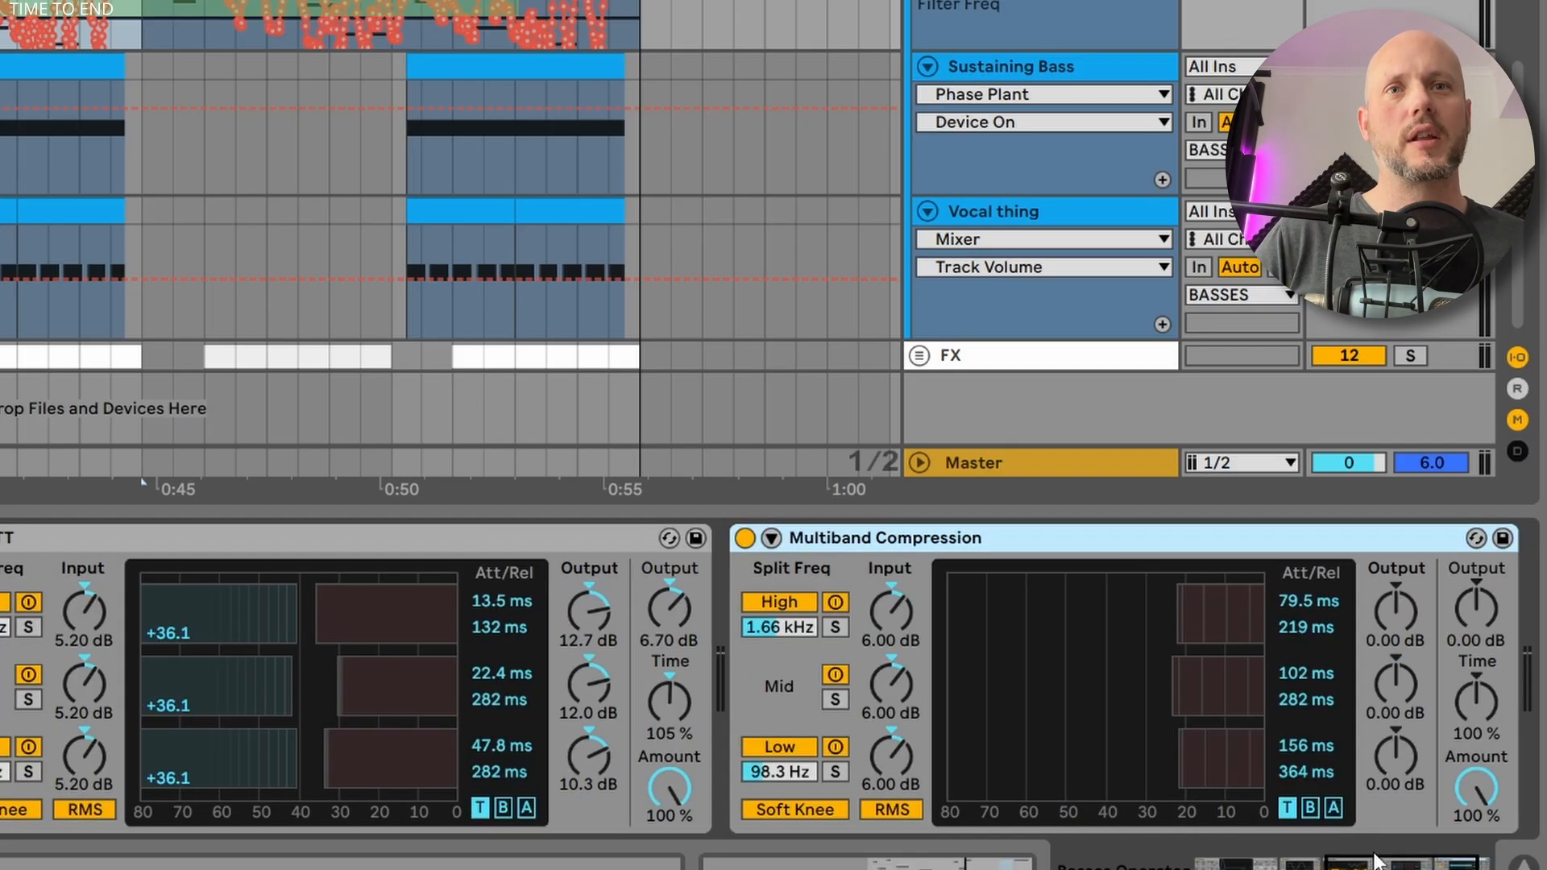
pyautogui.moveTo(1379, 865); pyautogui.dragTo(1398, 867)
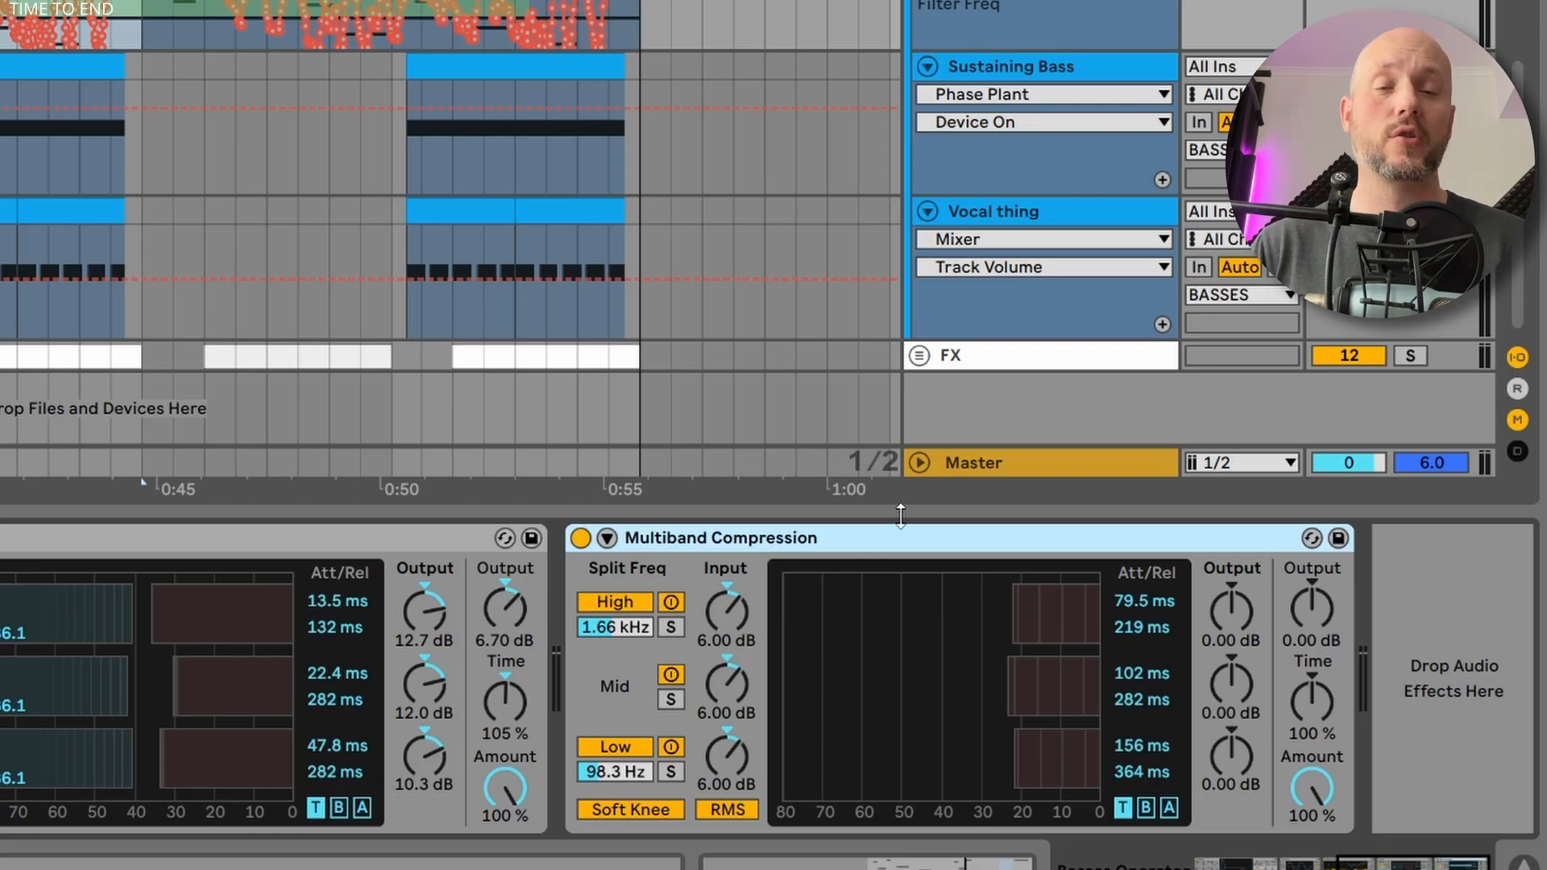
pyautogui.press('space')
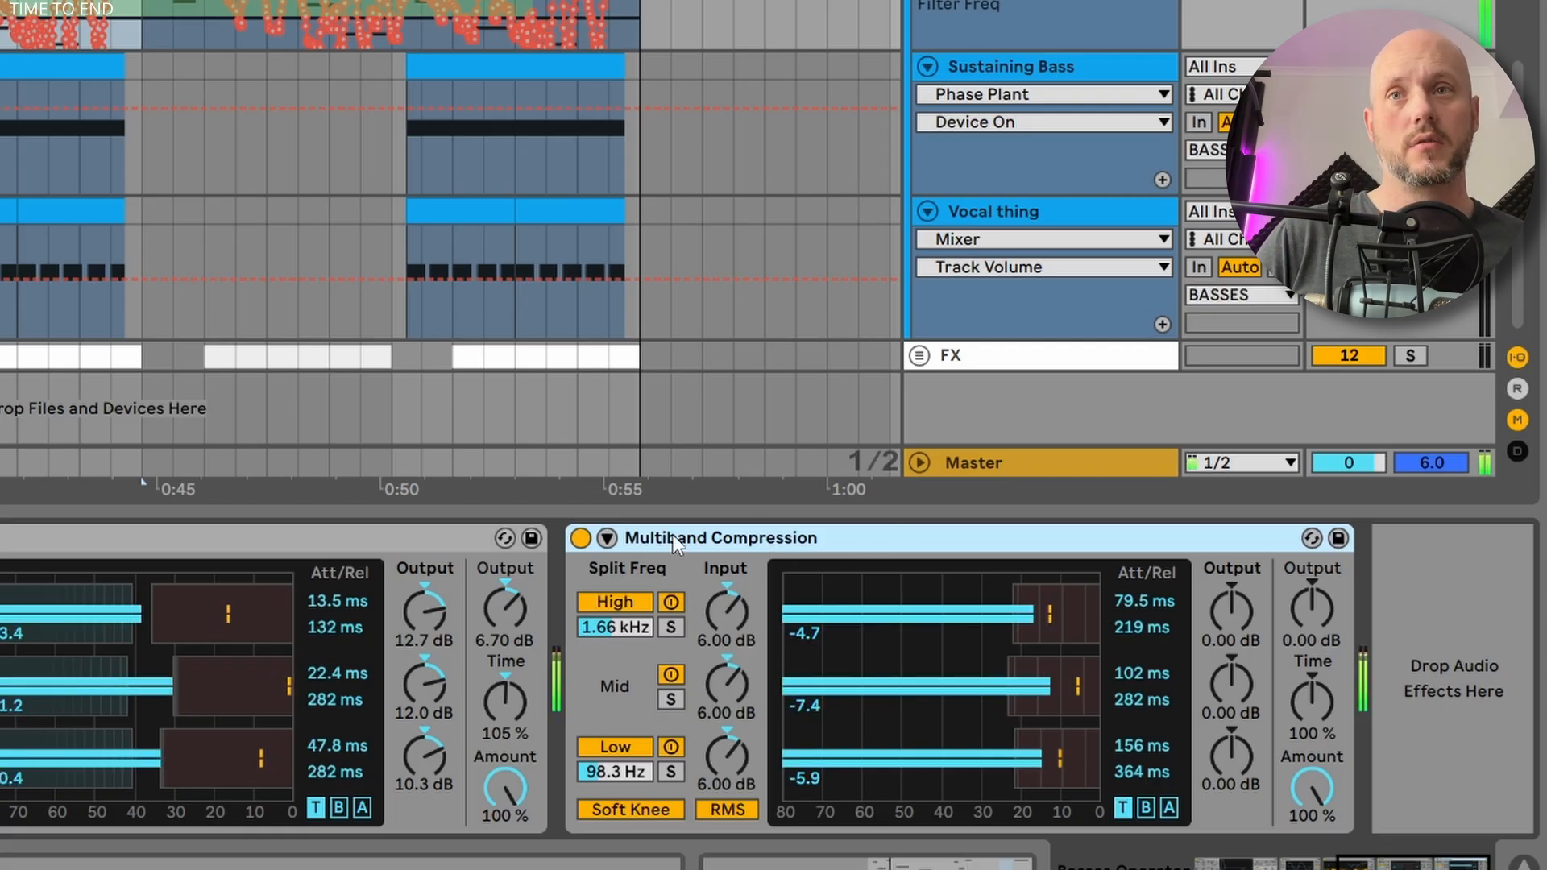
pyautogui.press('space')
pyautogui.write('7')
pyautogui.press('Return')
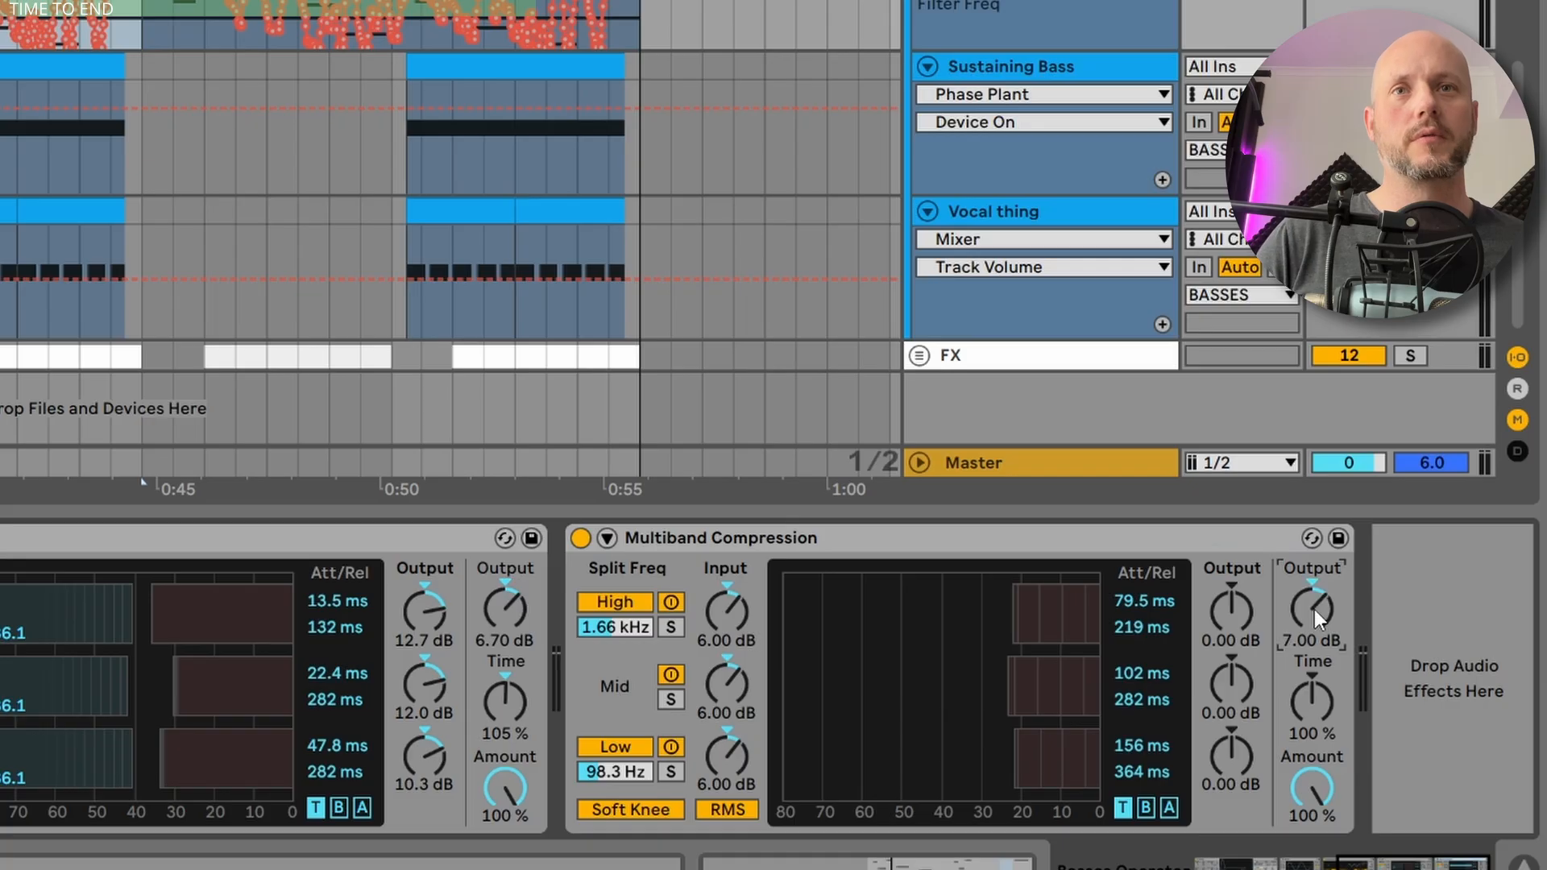
# Audition the bass and restore the EQ Eight after Multiband Compression by undoing its removal.
pyautogui.press('space')
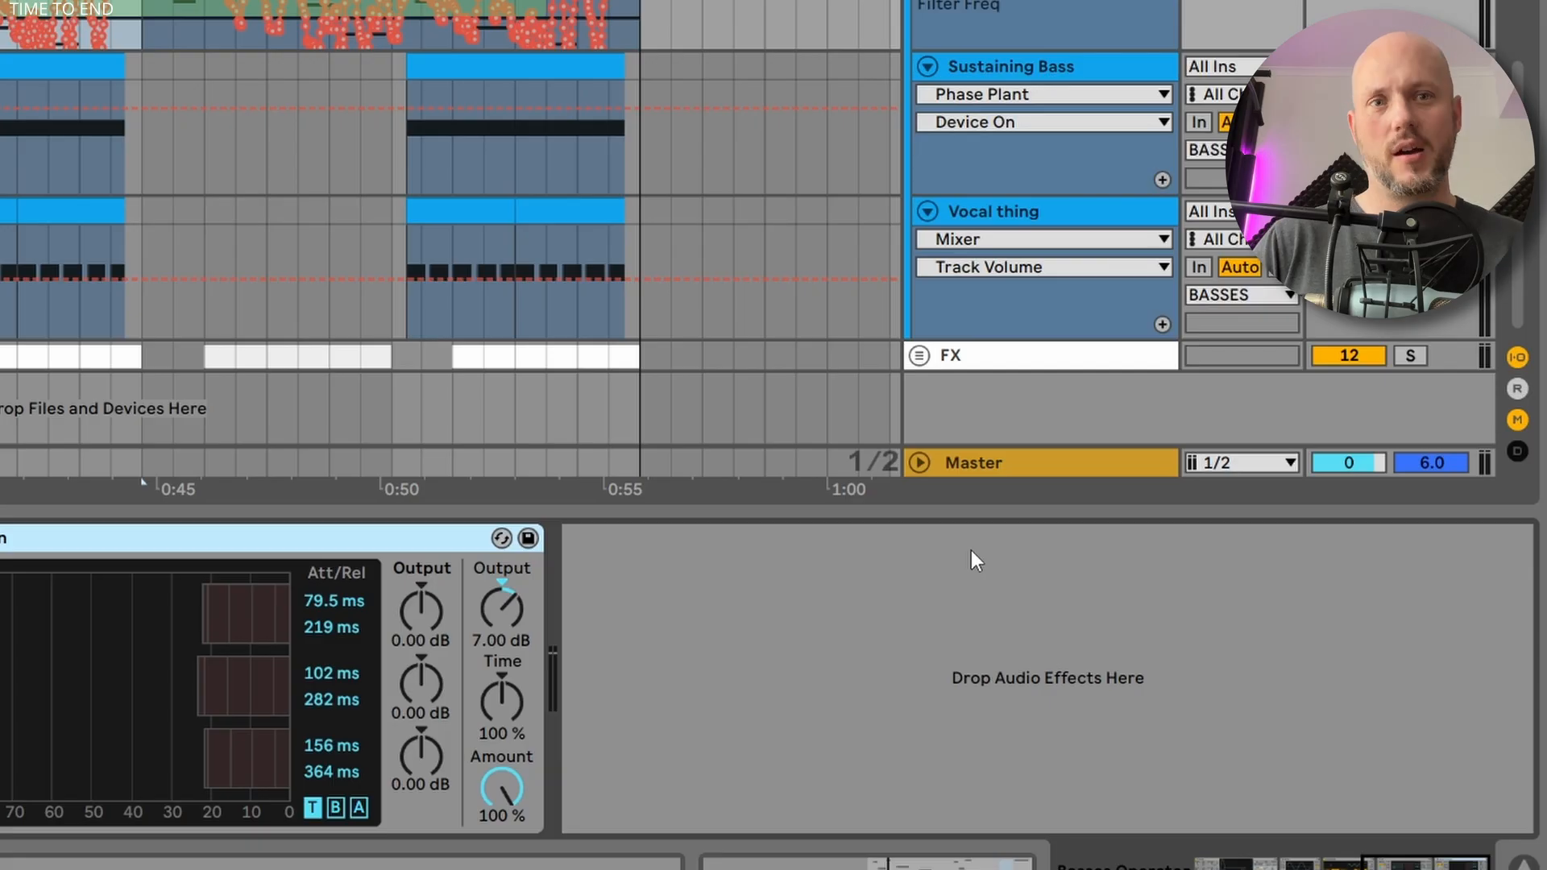
pyautogui.hotkey('ctrl', 'z')
pyautogui.hotkey('ctrl', 'z')
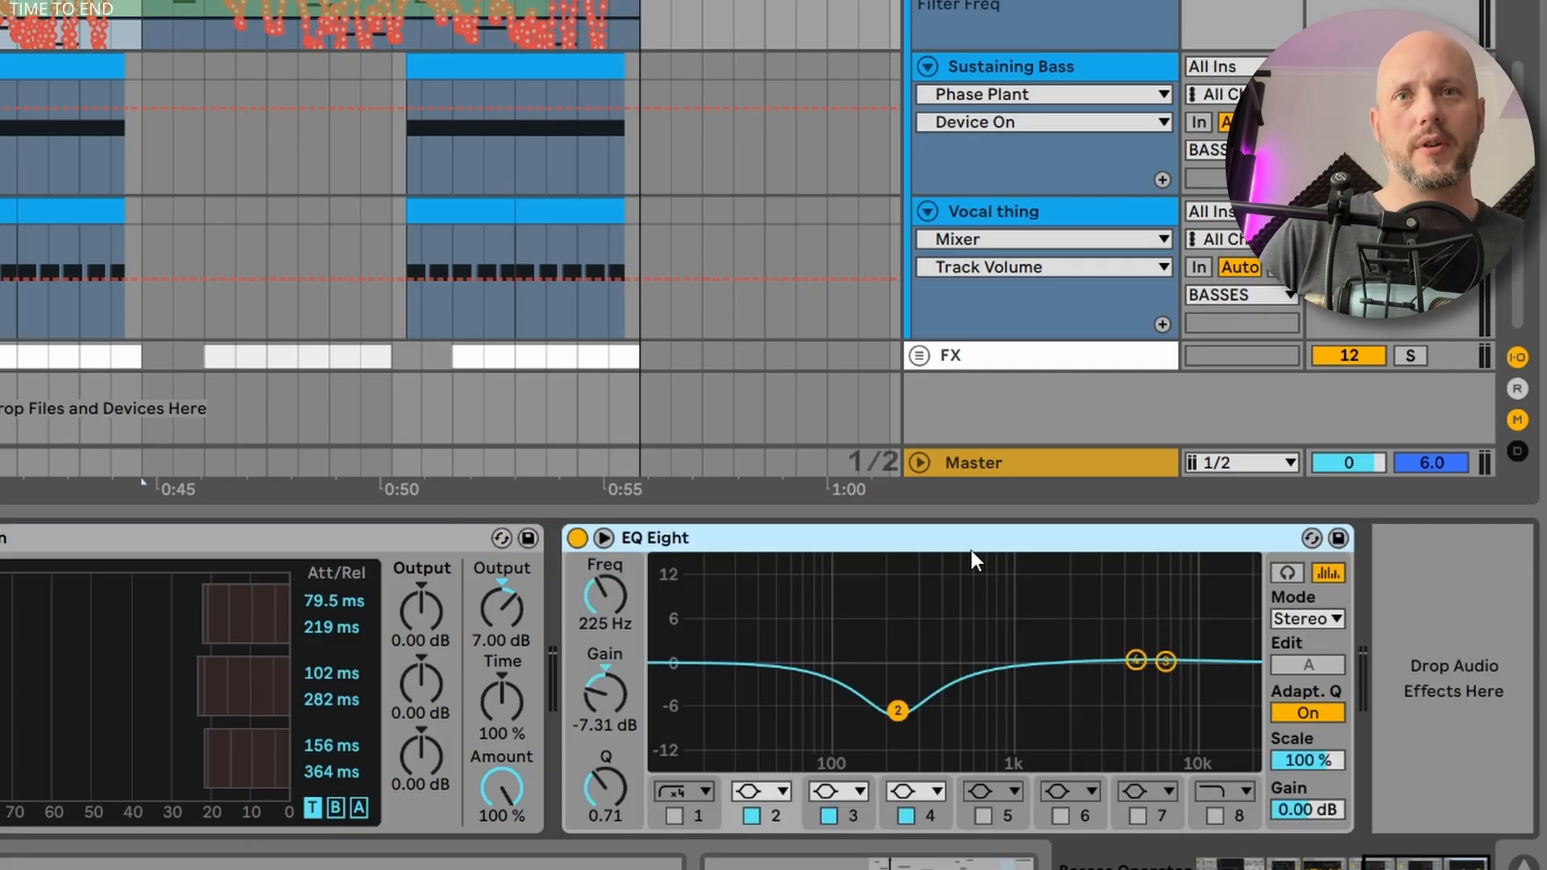
# Cut band 3 of the EQ Eight by 9.79 dB at 7.26 kHz and compare the bass with the EQ on and bypassed.
pyautogui.moveTo(1166, 661); pyautogui.dragTo(1163, 727)
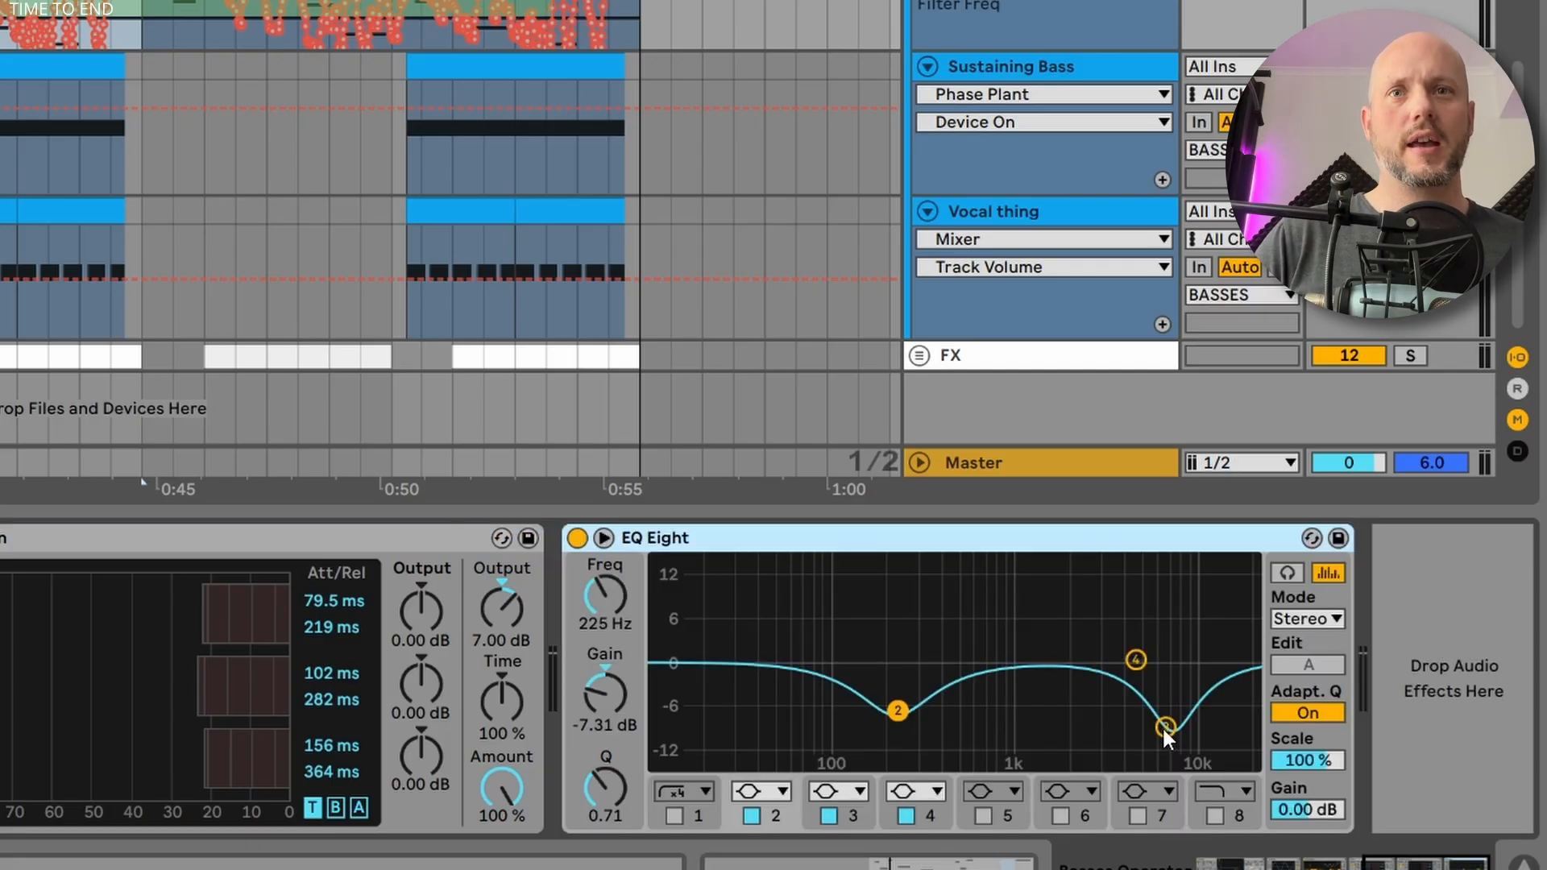
pyautogui.press('space')
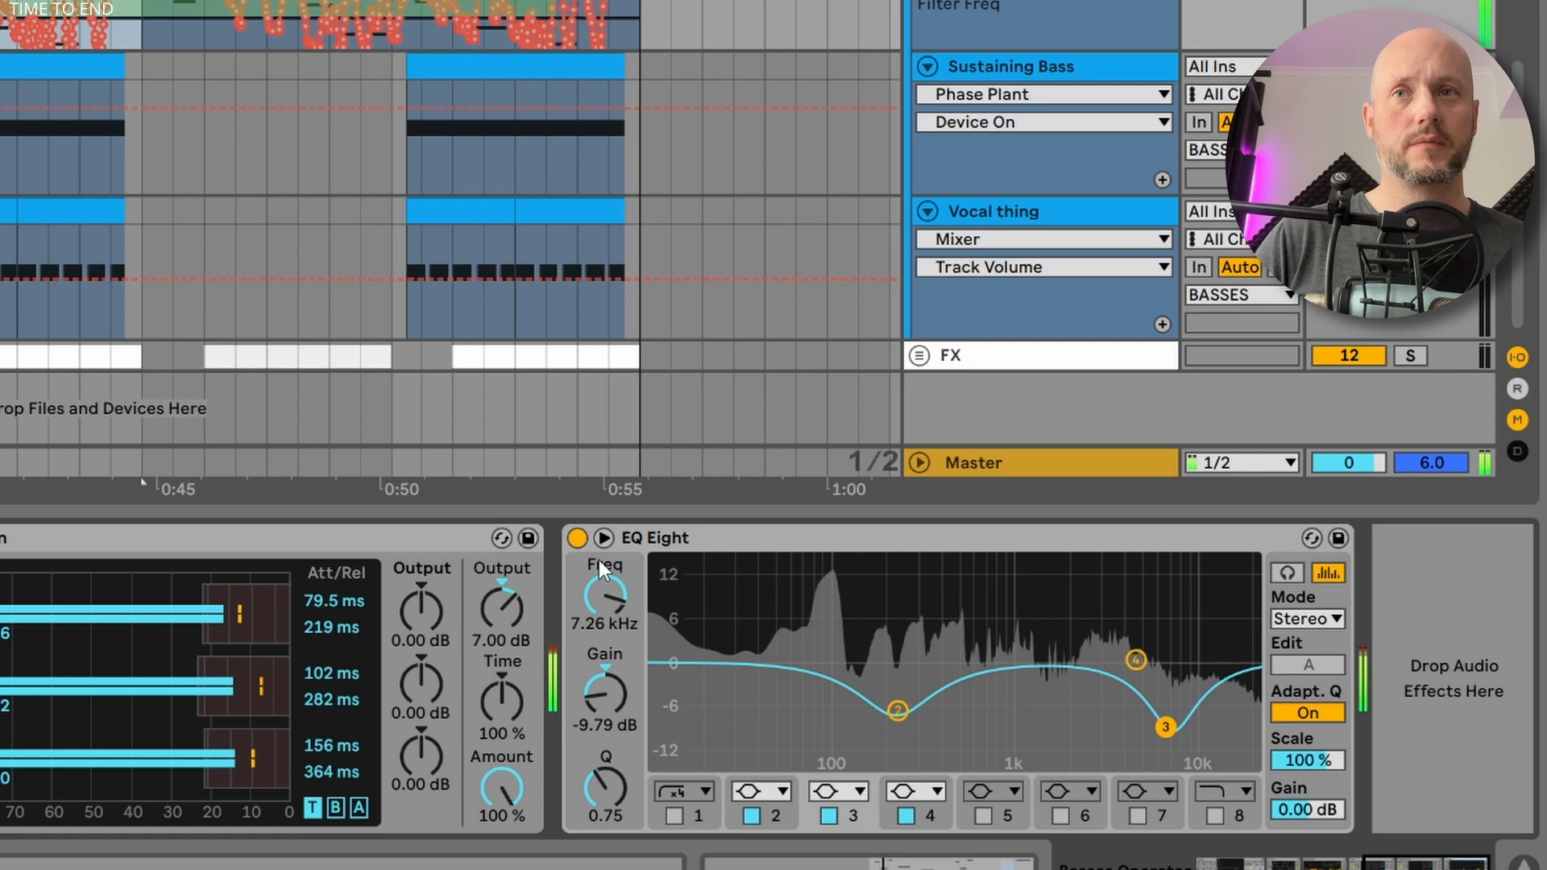
pyautogui.click(578, 539)
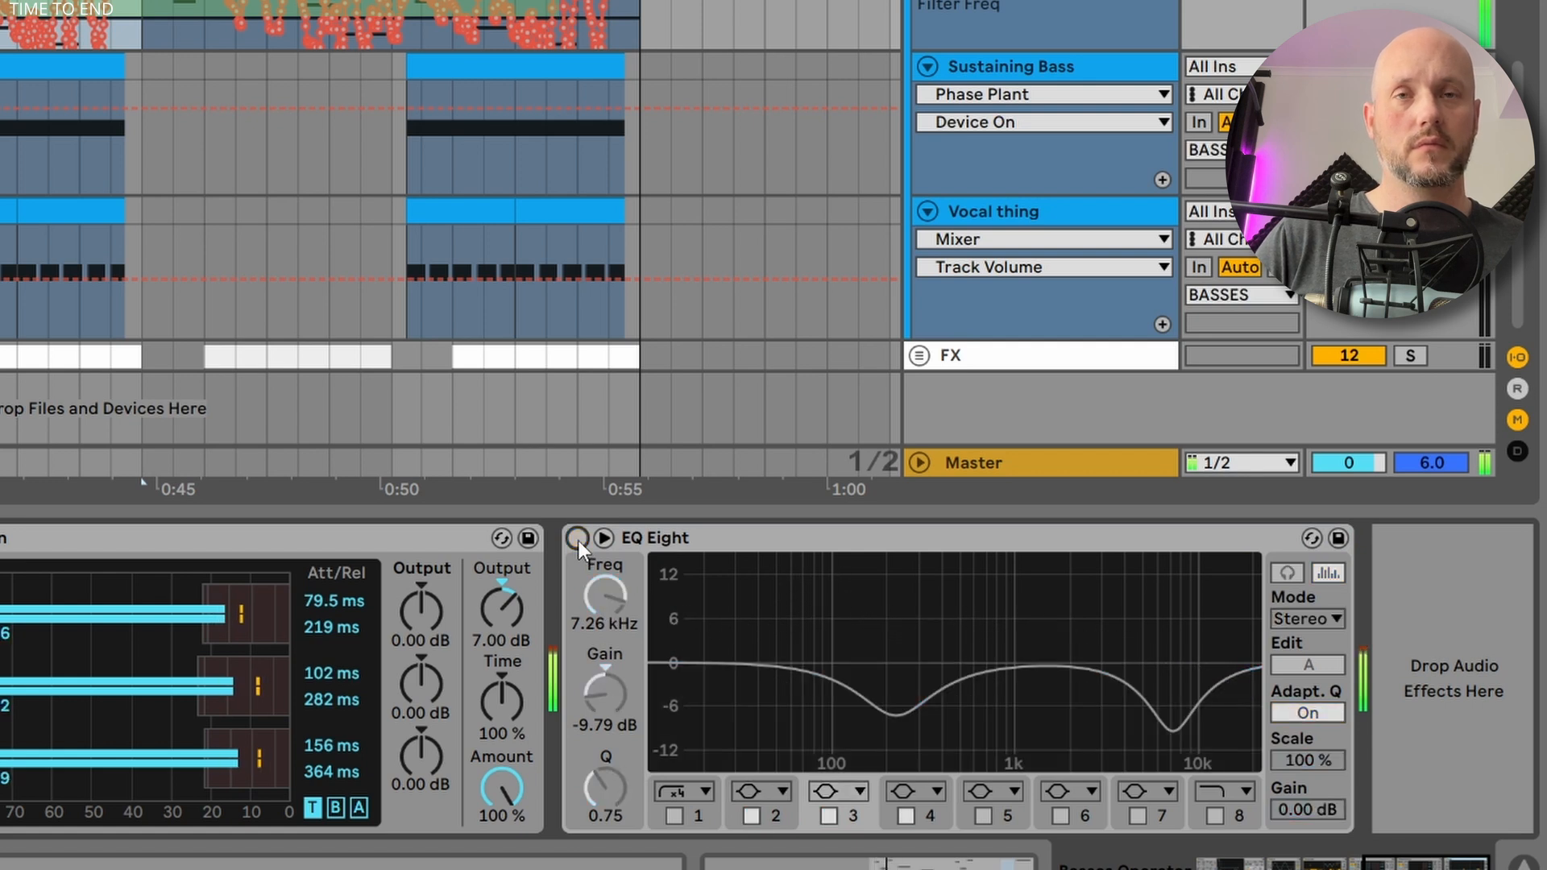
pyautogui.click(578, 539)
pyautogui.click(577, 539)
pyautogui.click(578, 539)
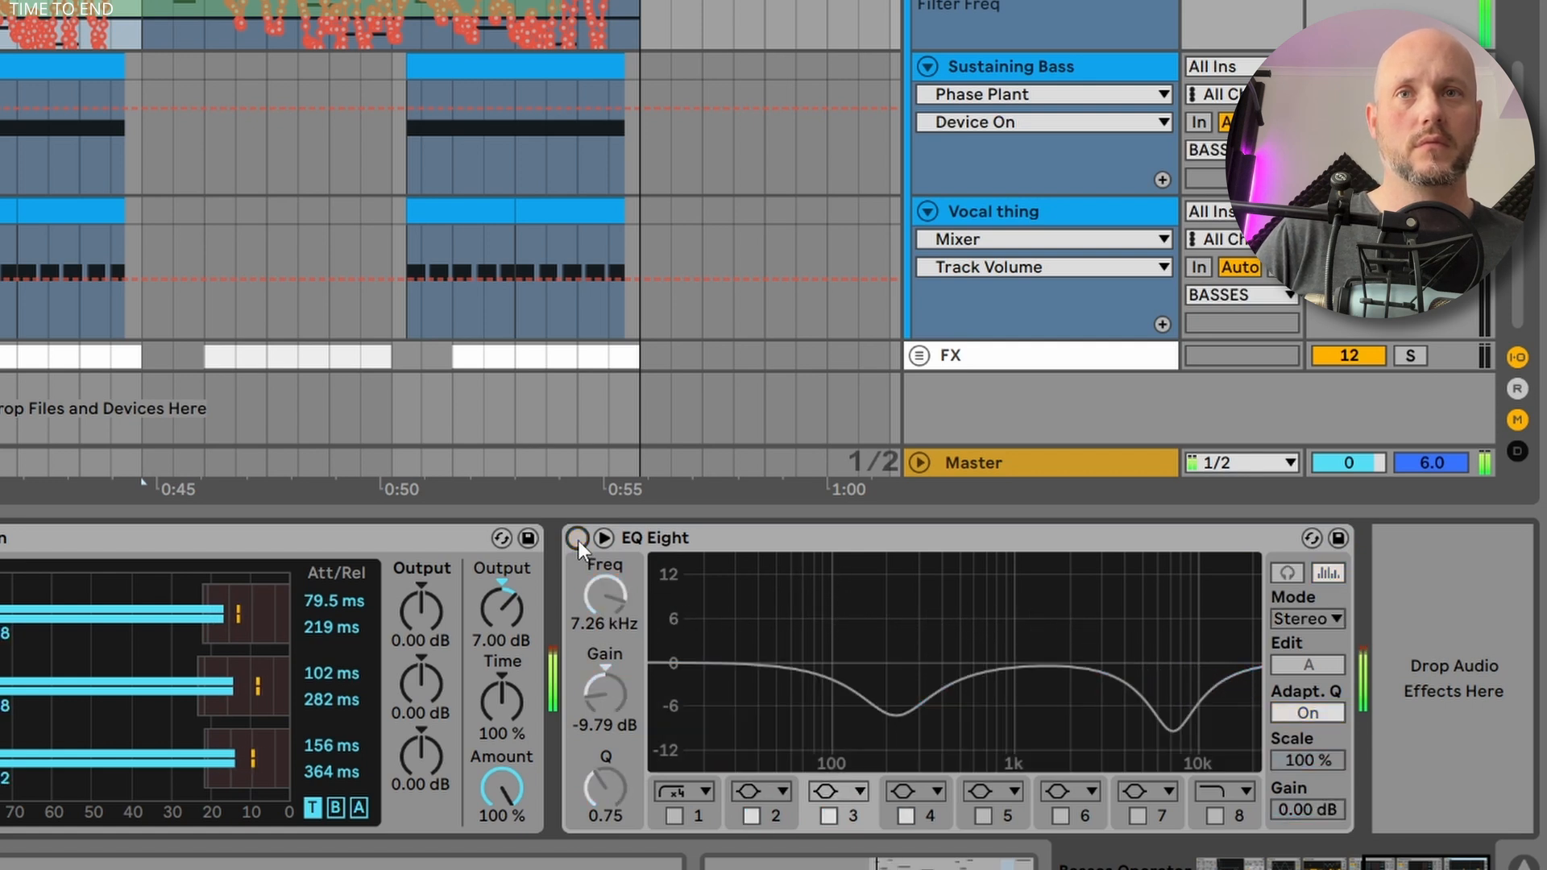
pyautogui.press('space')
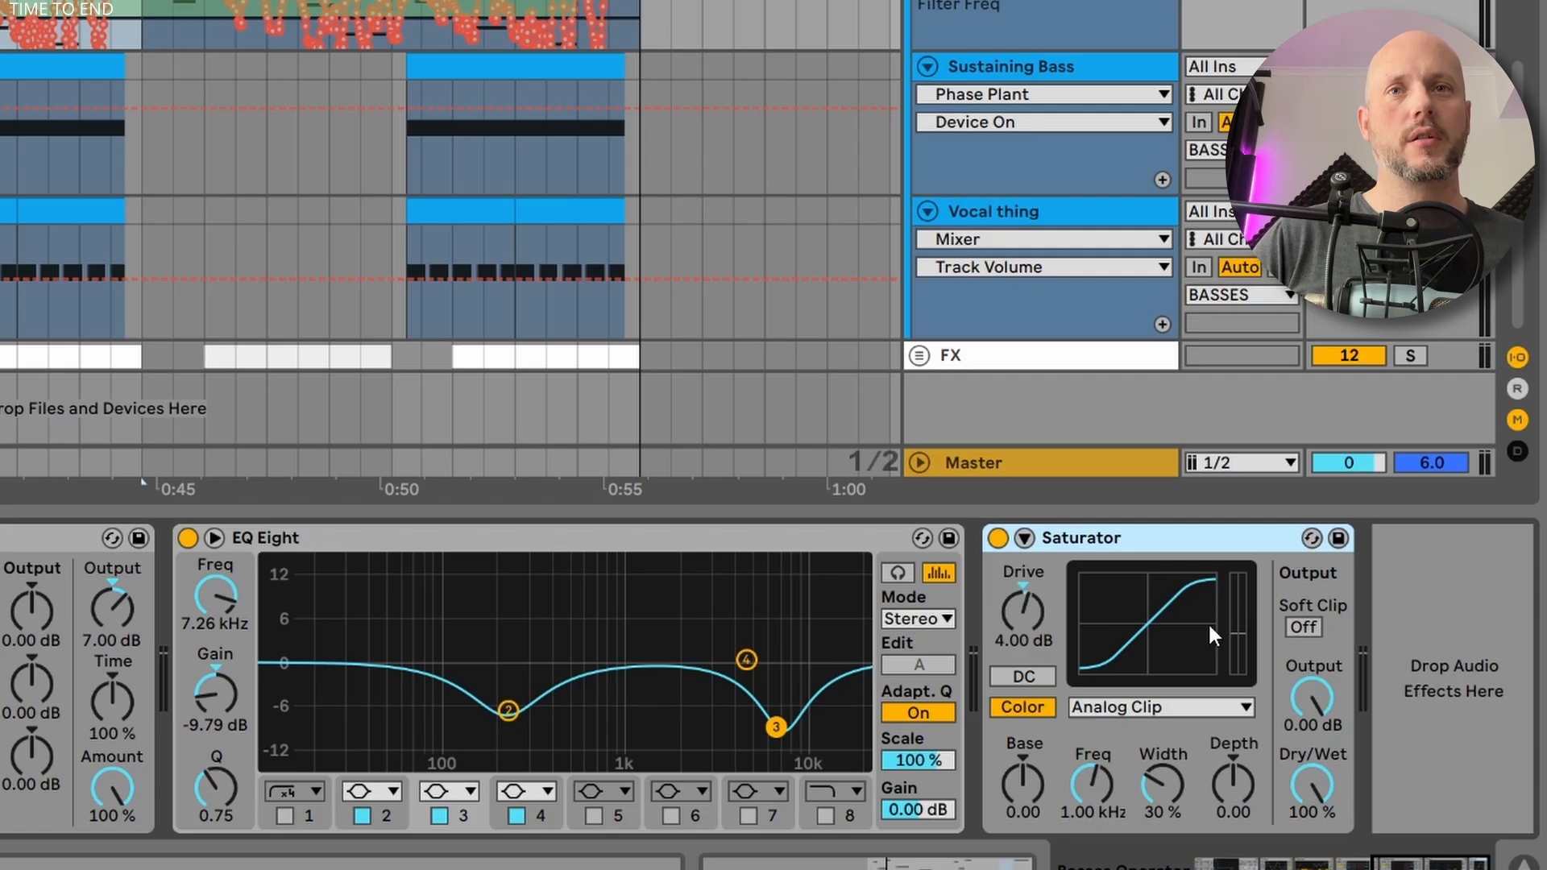
# Set the Saturator after the EQ Eight to 3.43 dB drive with Soft Clip on and audition the bass.
pyautogui.click(1035, 616)
pyautogui.press('space')
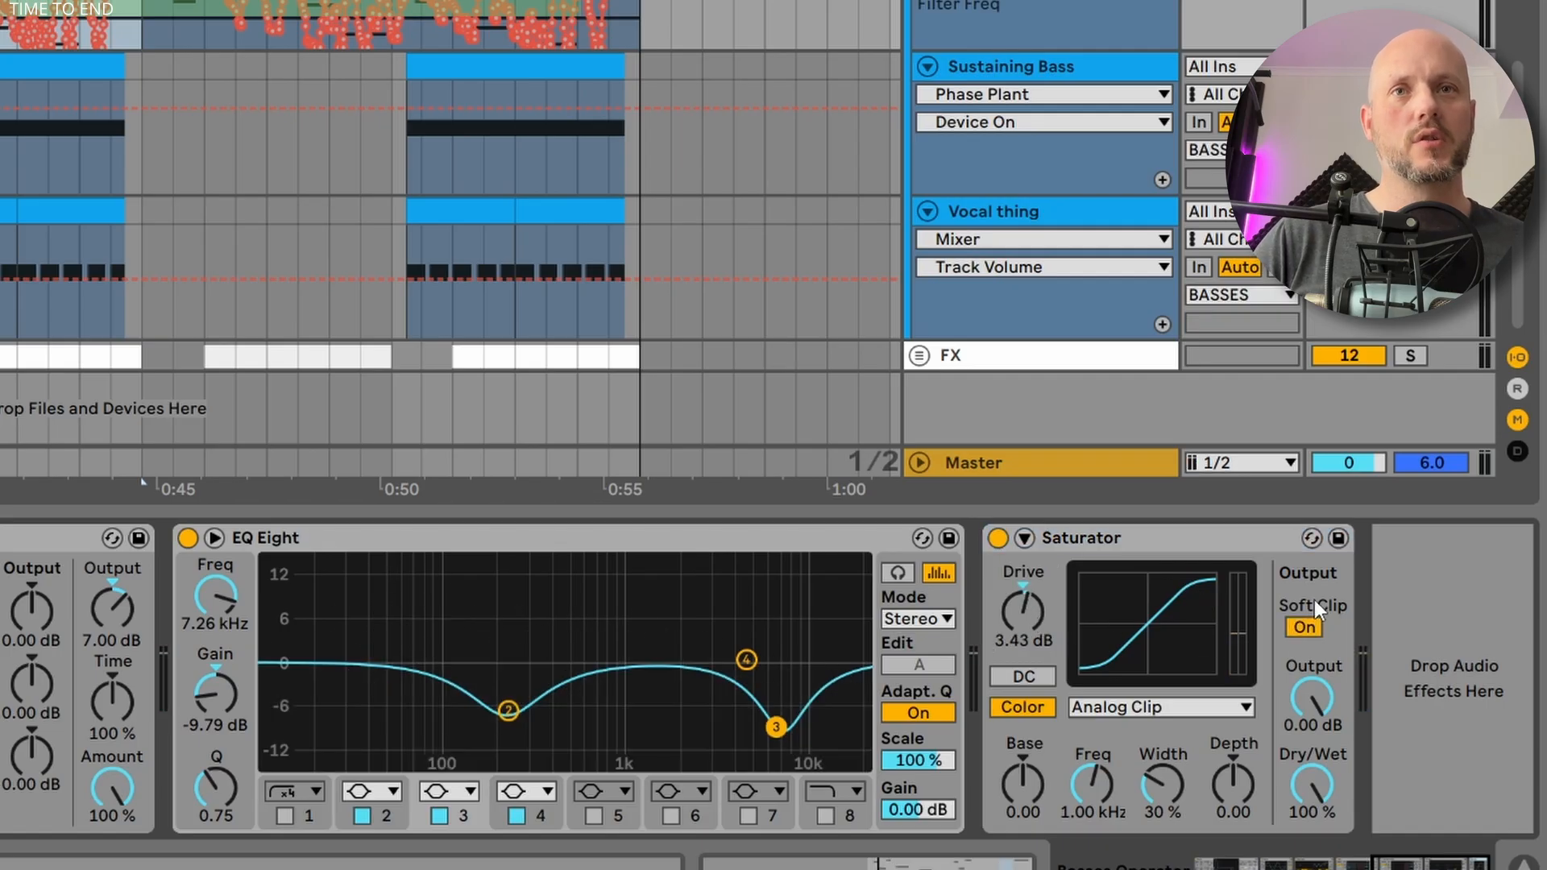
pyautogui.press('space')
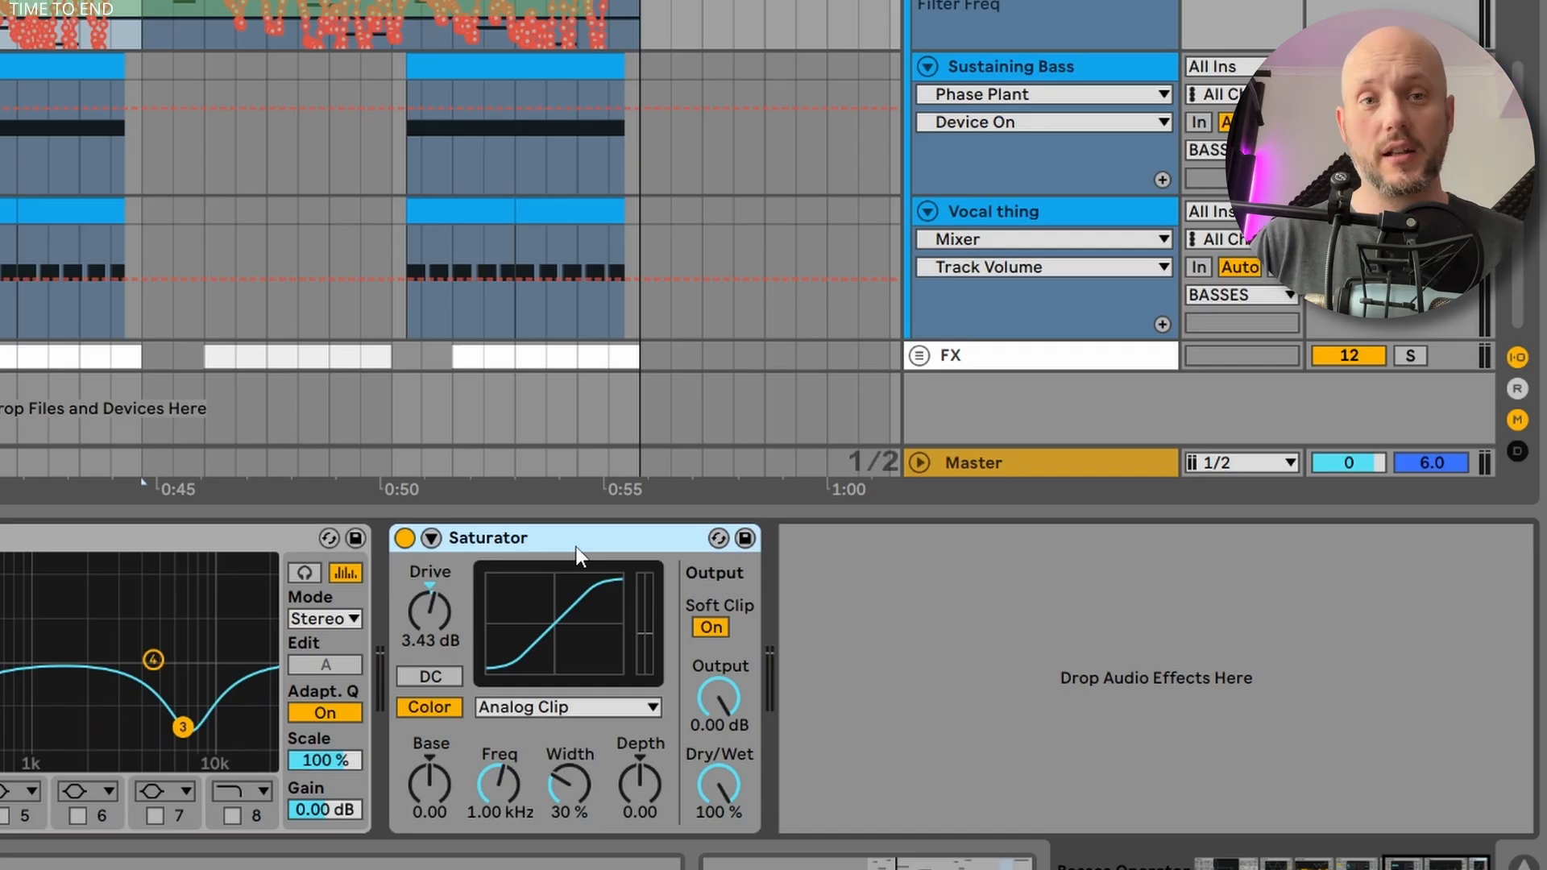
# Restore the Phaser-Flanger after the Saturator by undoing its removal and audition the bass.
pyautogui.hotkey('ctrl', 'z')
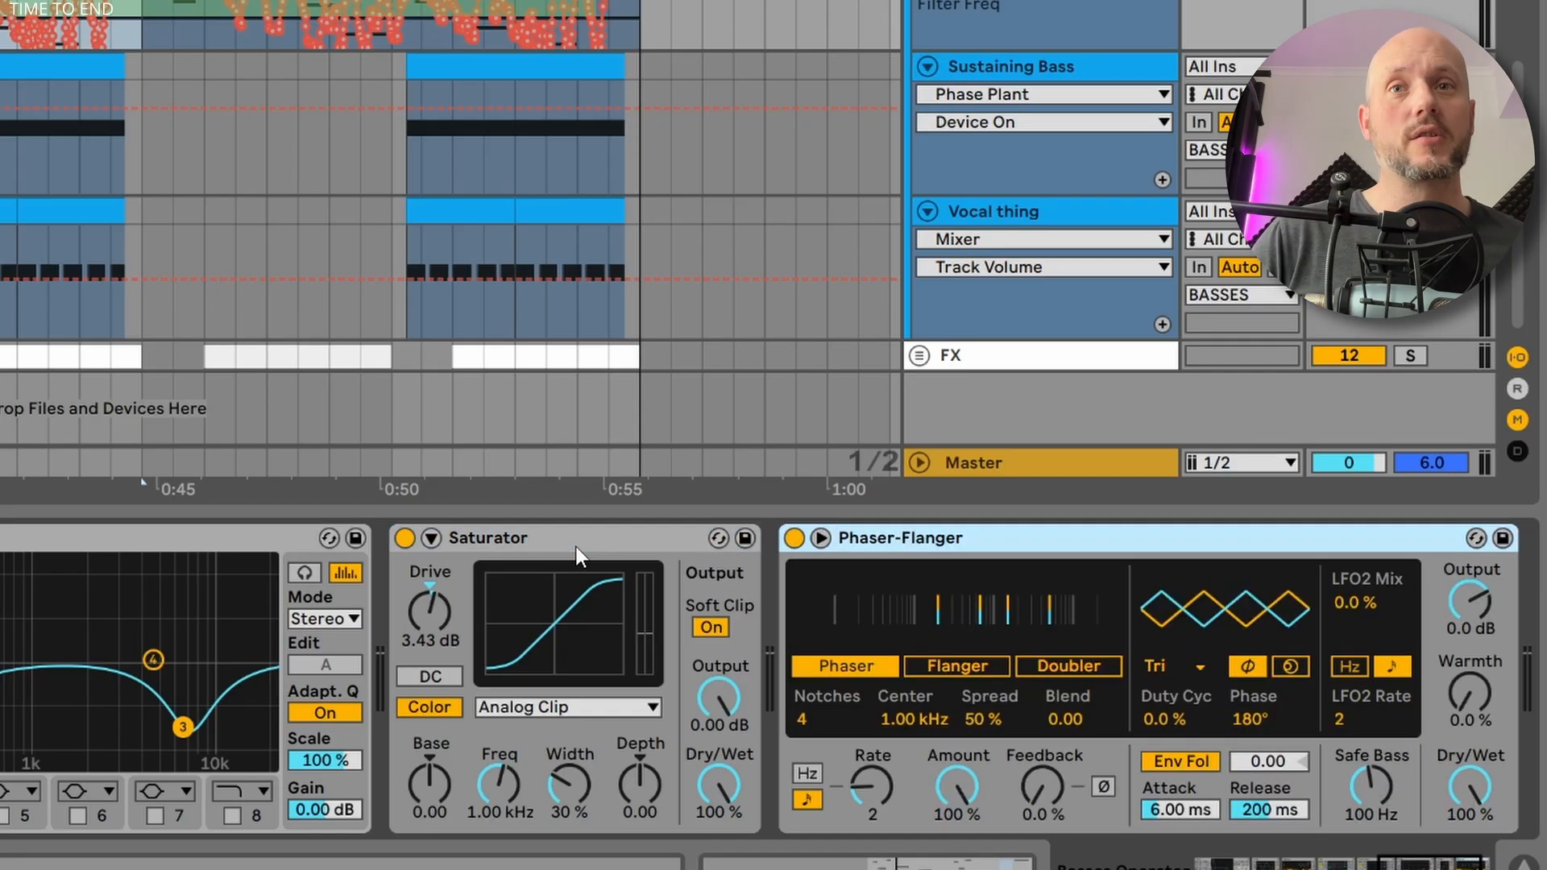
pyautogui.click(1450, 868)
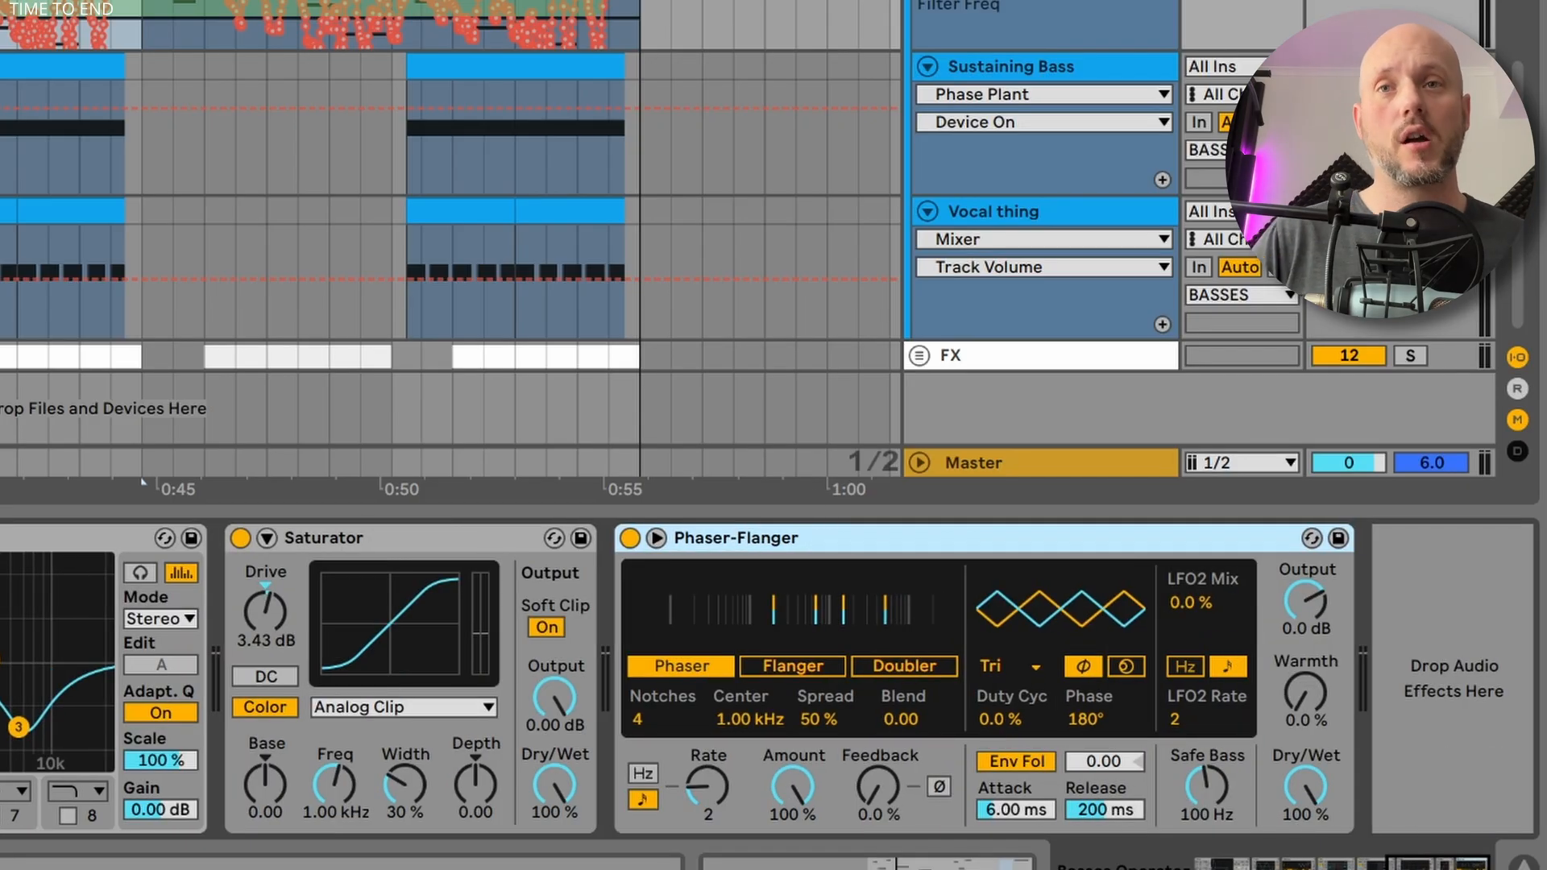
pyautogui.press('space')
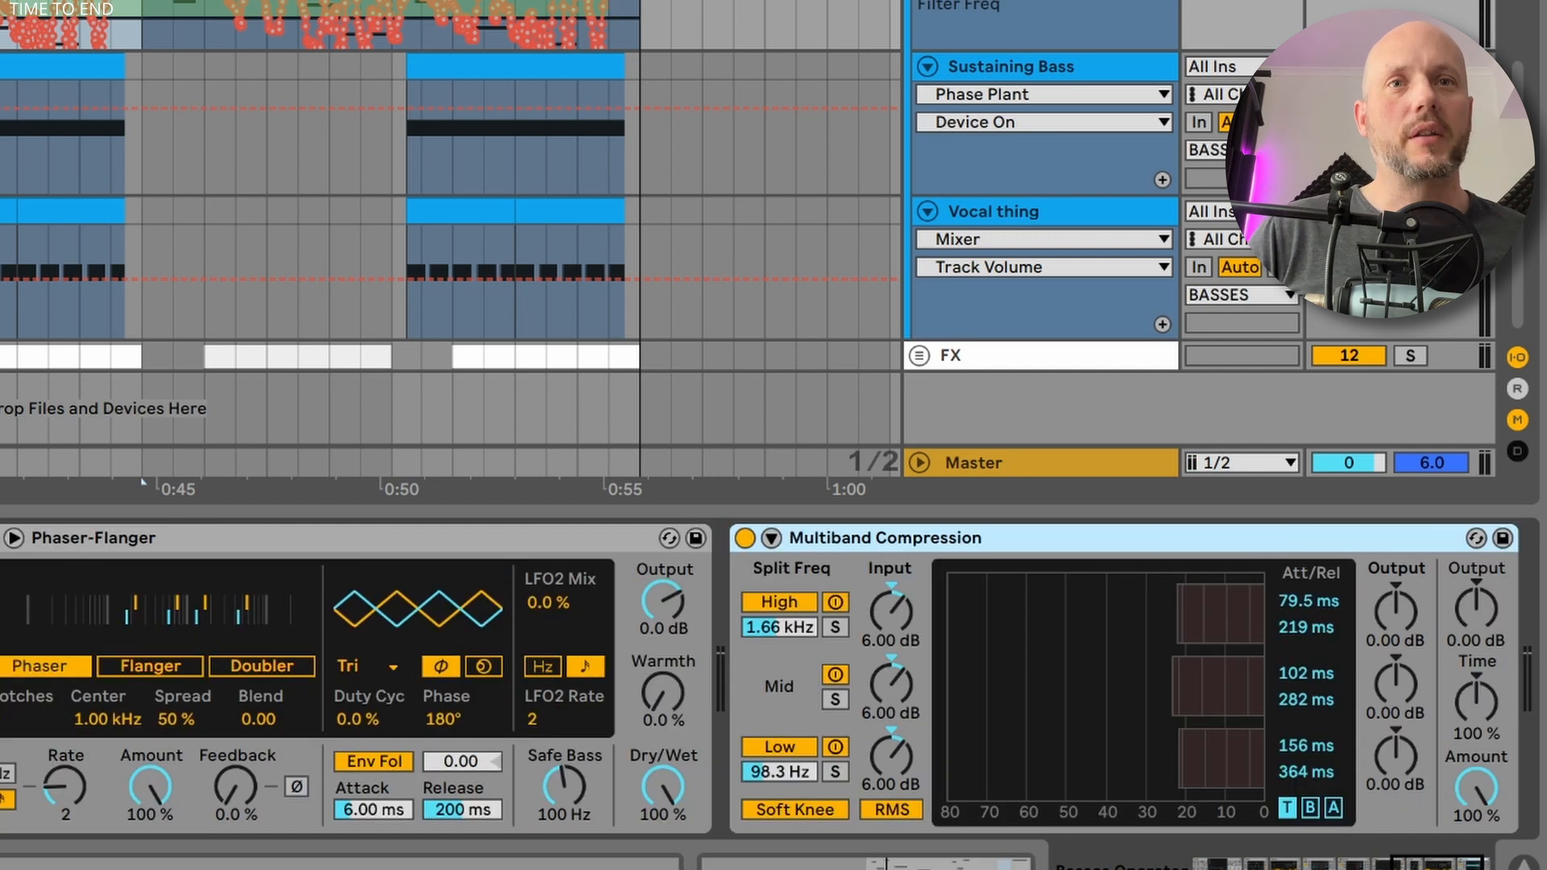
# Audition the bass through the Multiband Compression placed after the Phaser-Flanger.
pyautogui.click(1450, 868)
pyautogui.press('space')
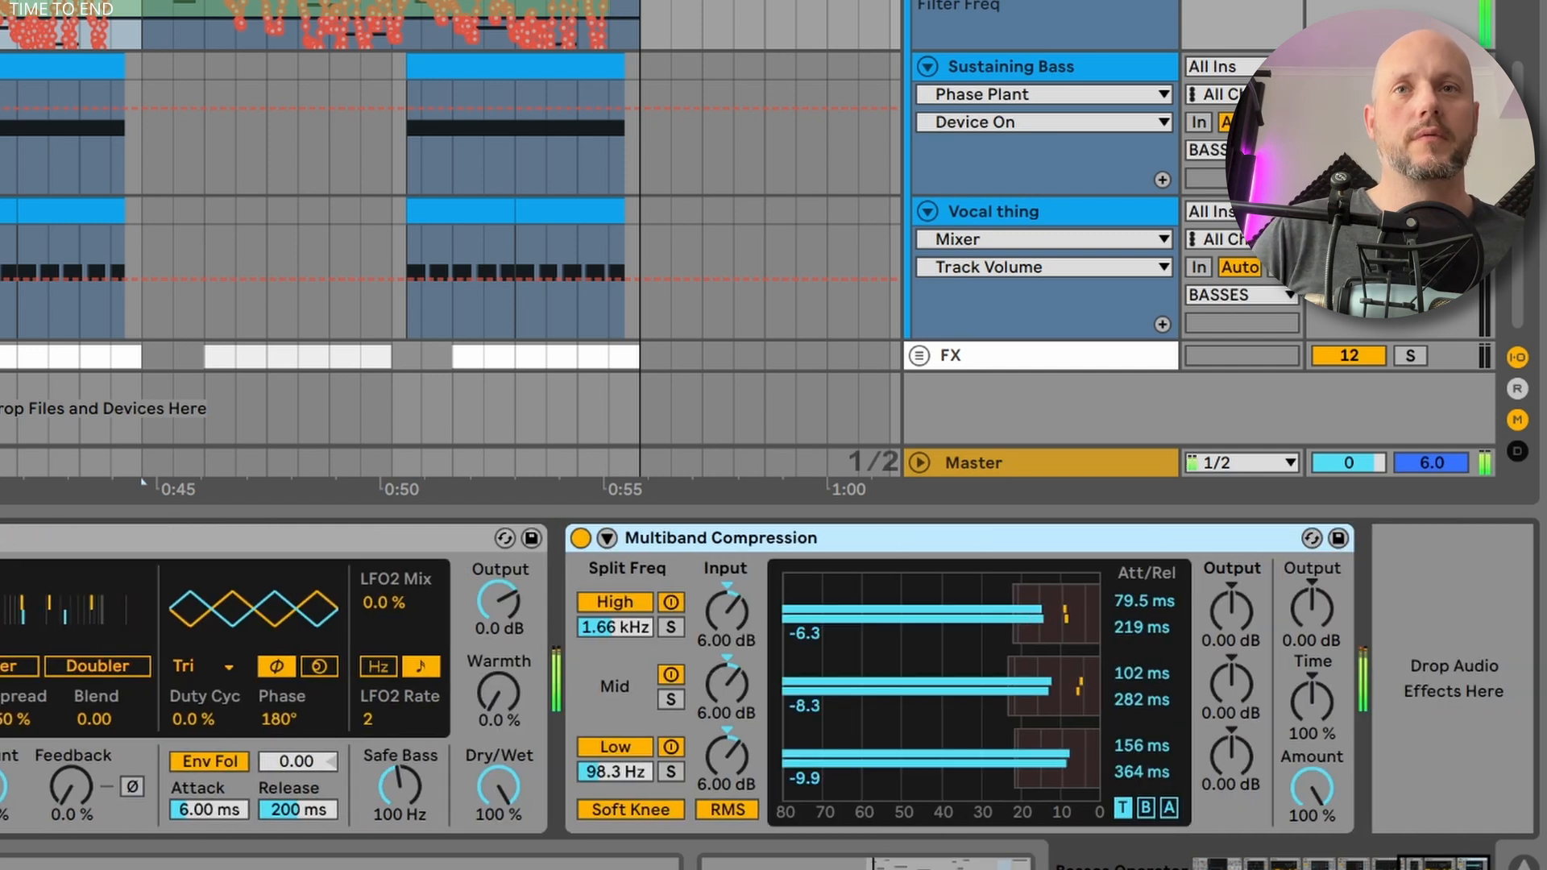
pyautogui.press('space')
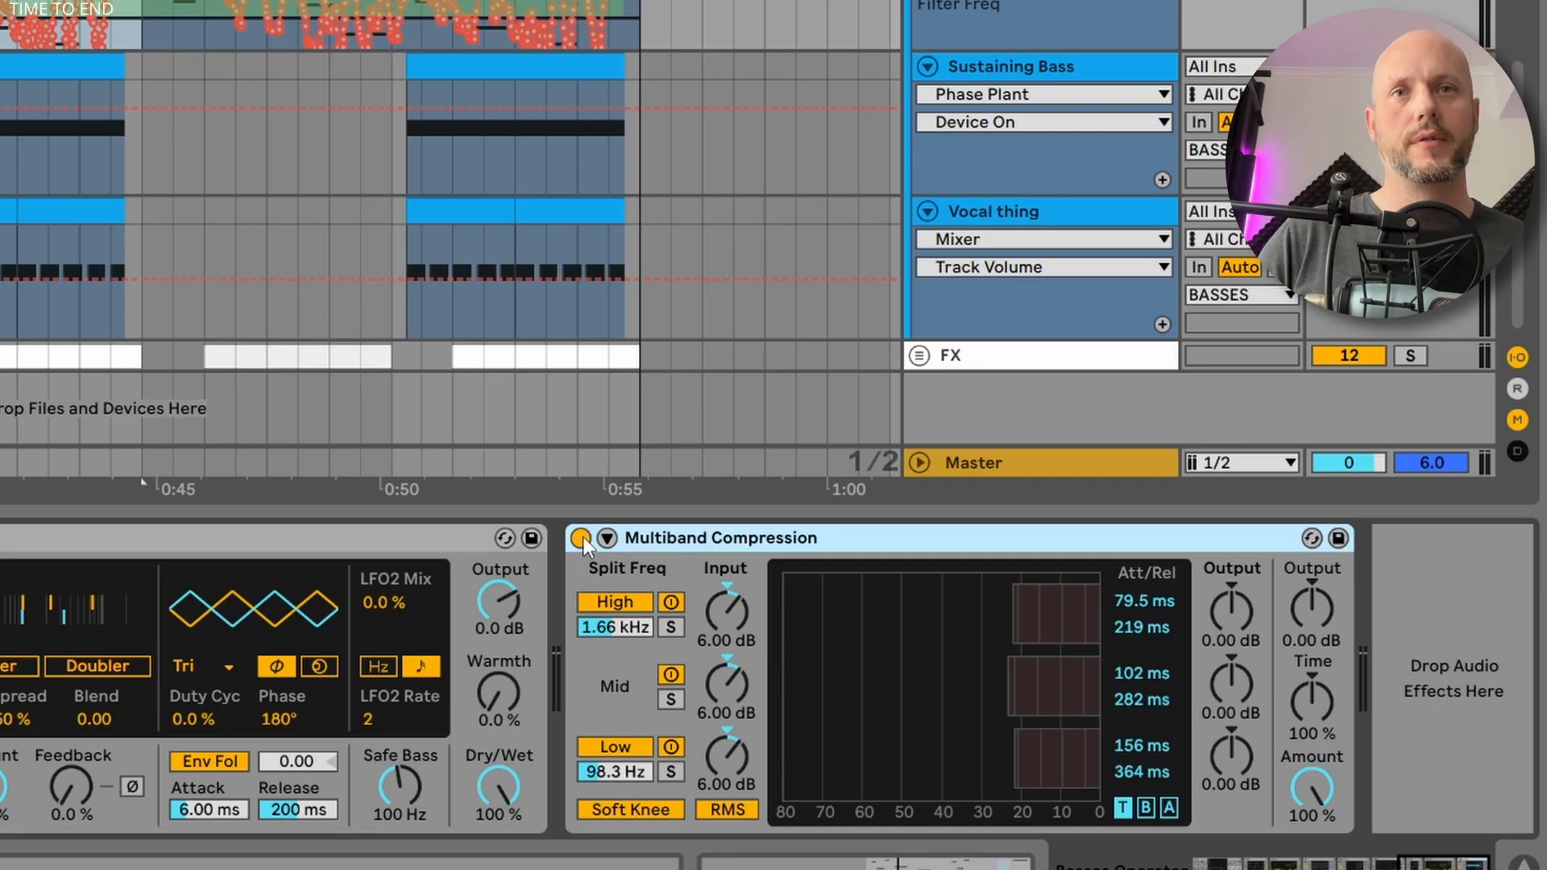
pyautogui.press('space')
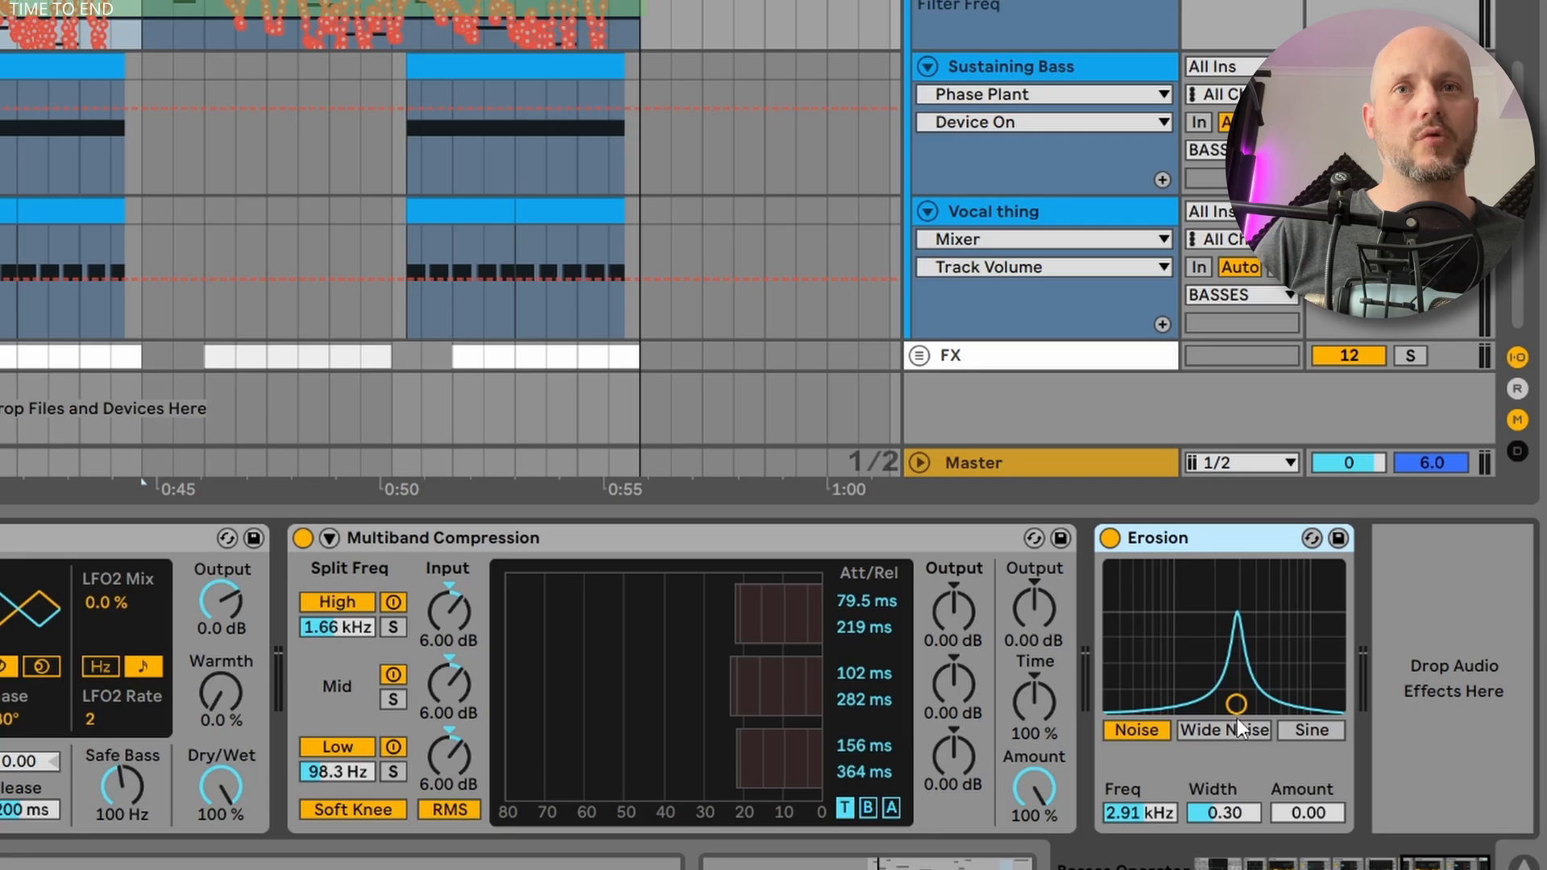
# Set Erosion's noise width to 0.83 and audition the bass with its automated amount.
pyautogui.scroll(5, 1235, 710)
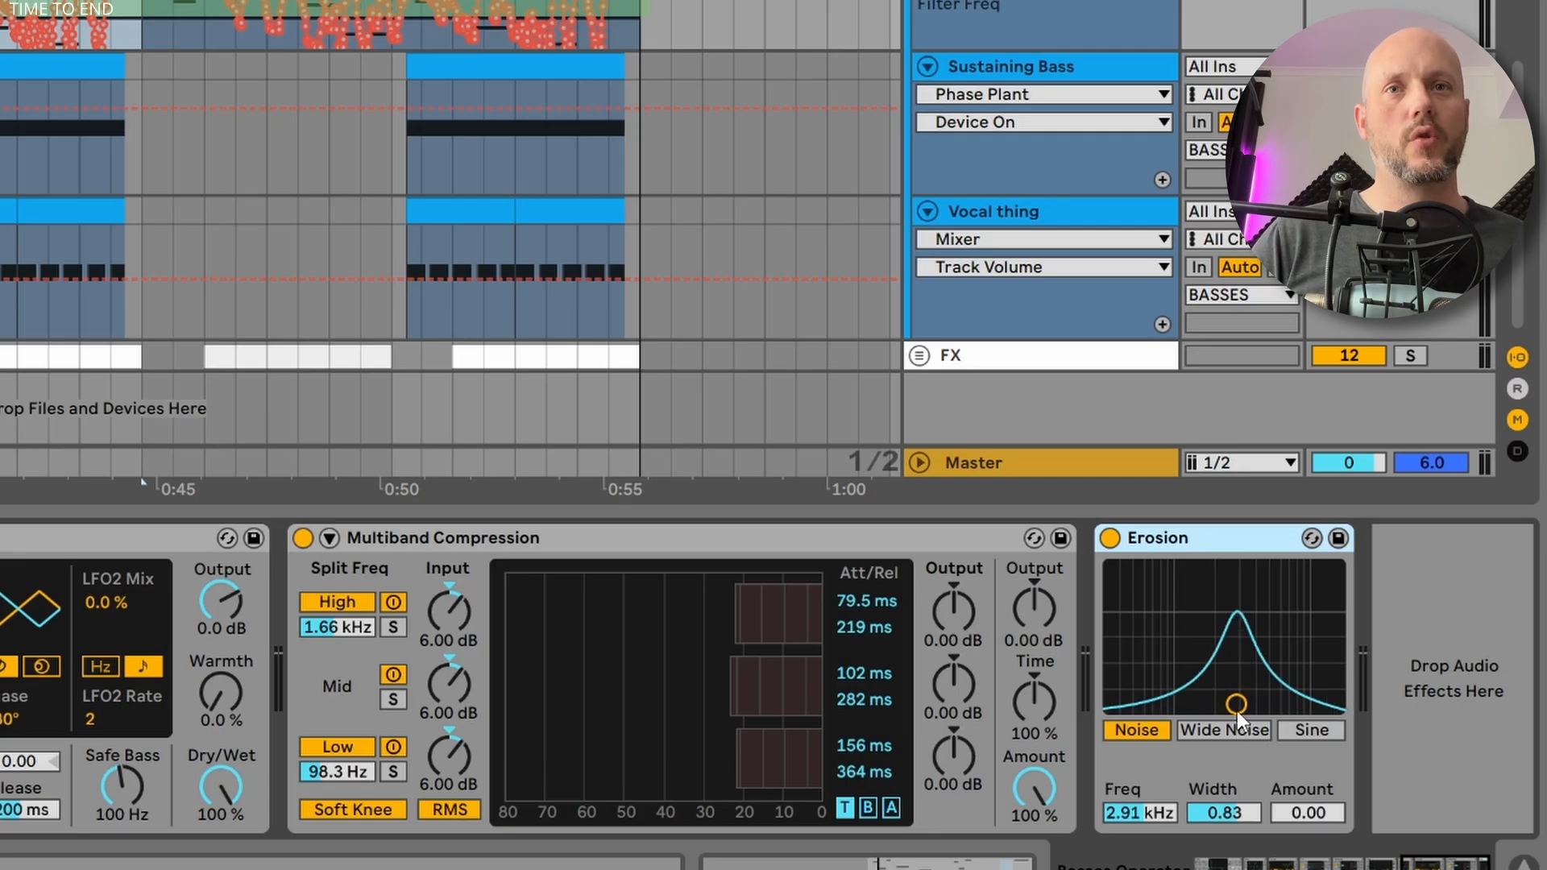
pyautogui.click(1311, 814)
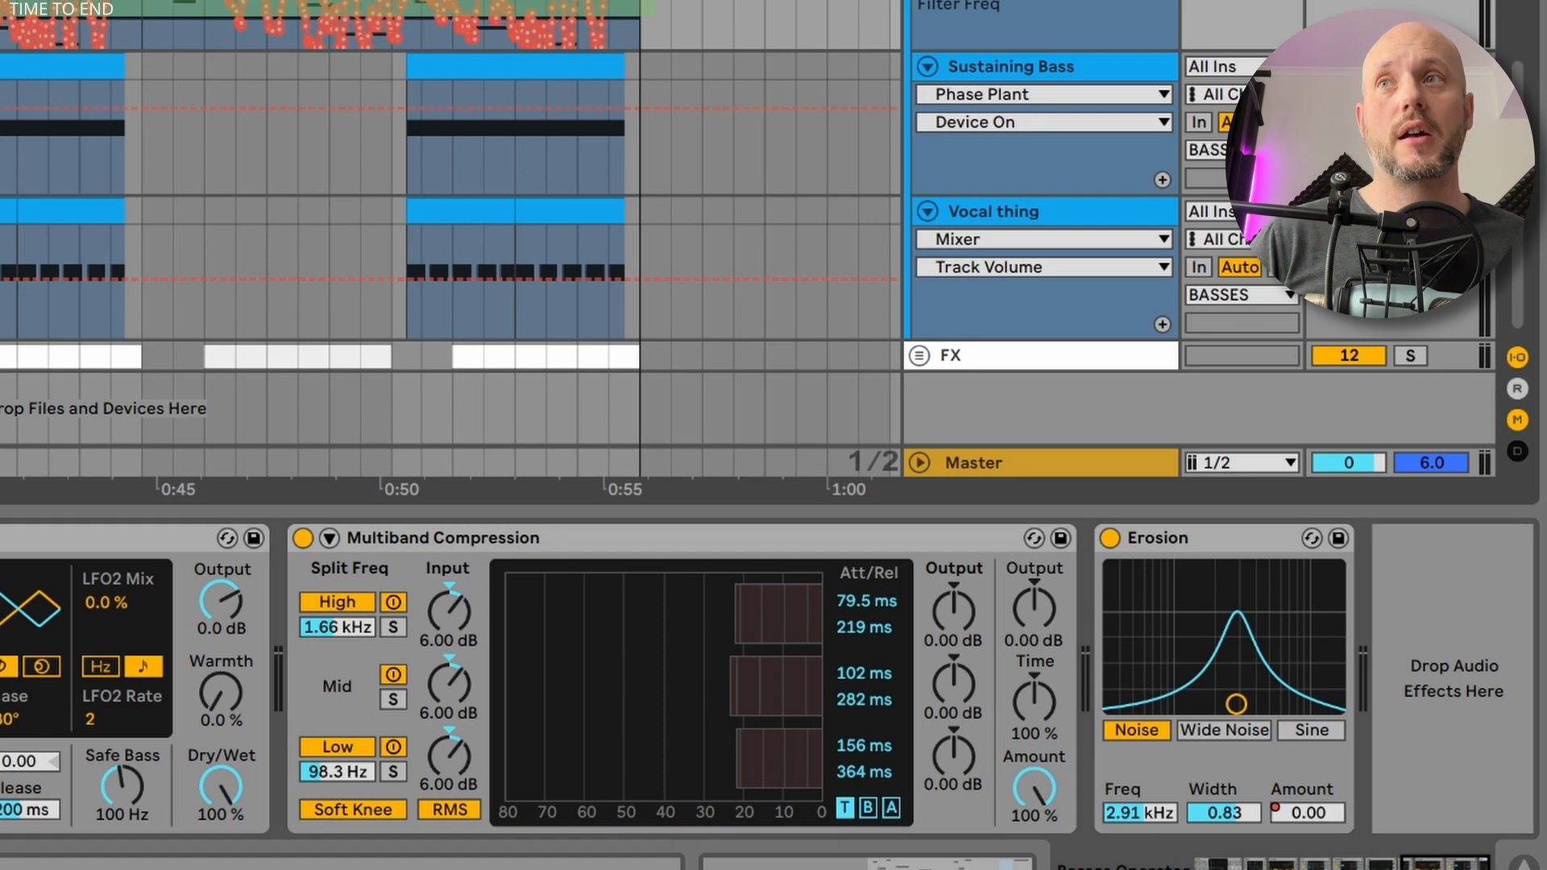
pyautogui.press('space')
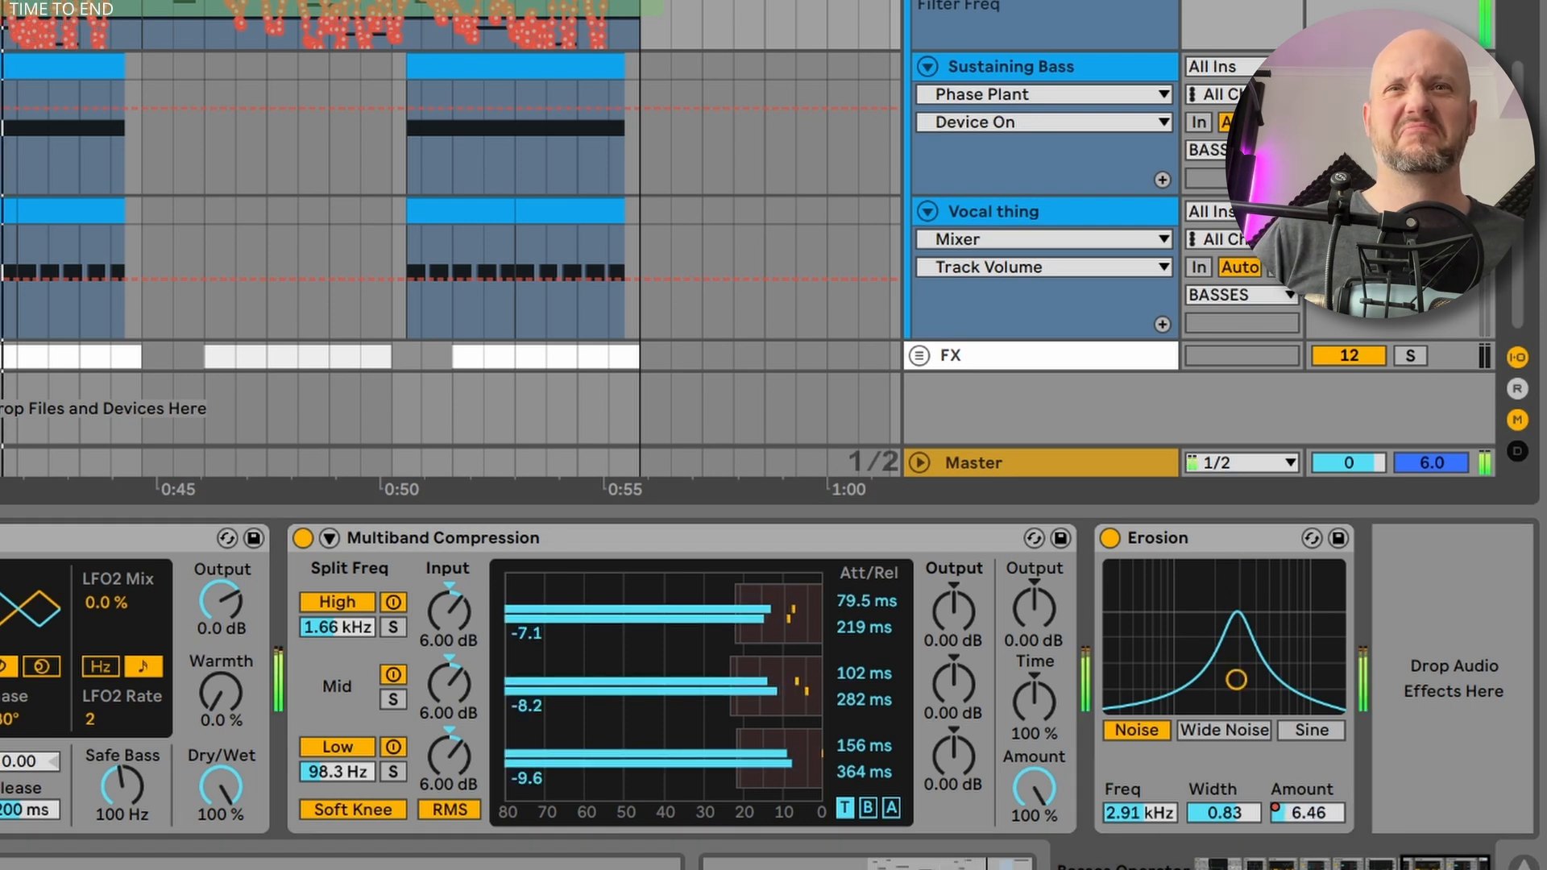
pyautogui.press('space')
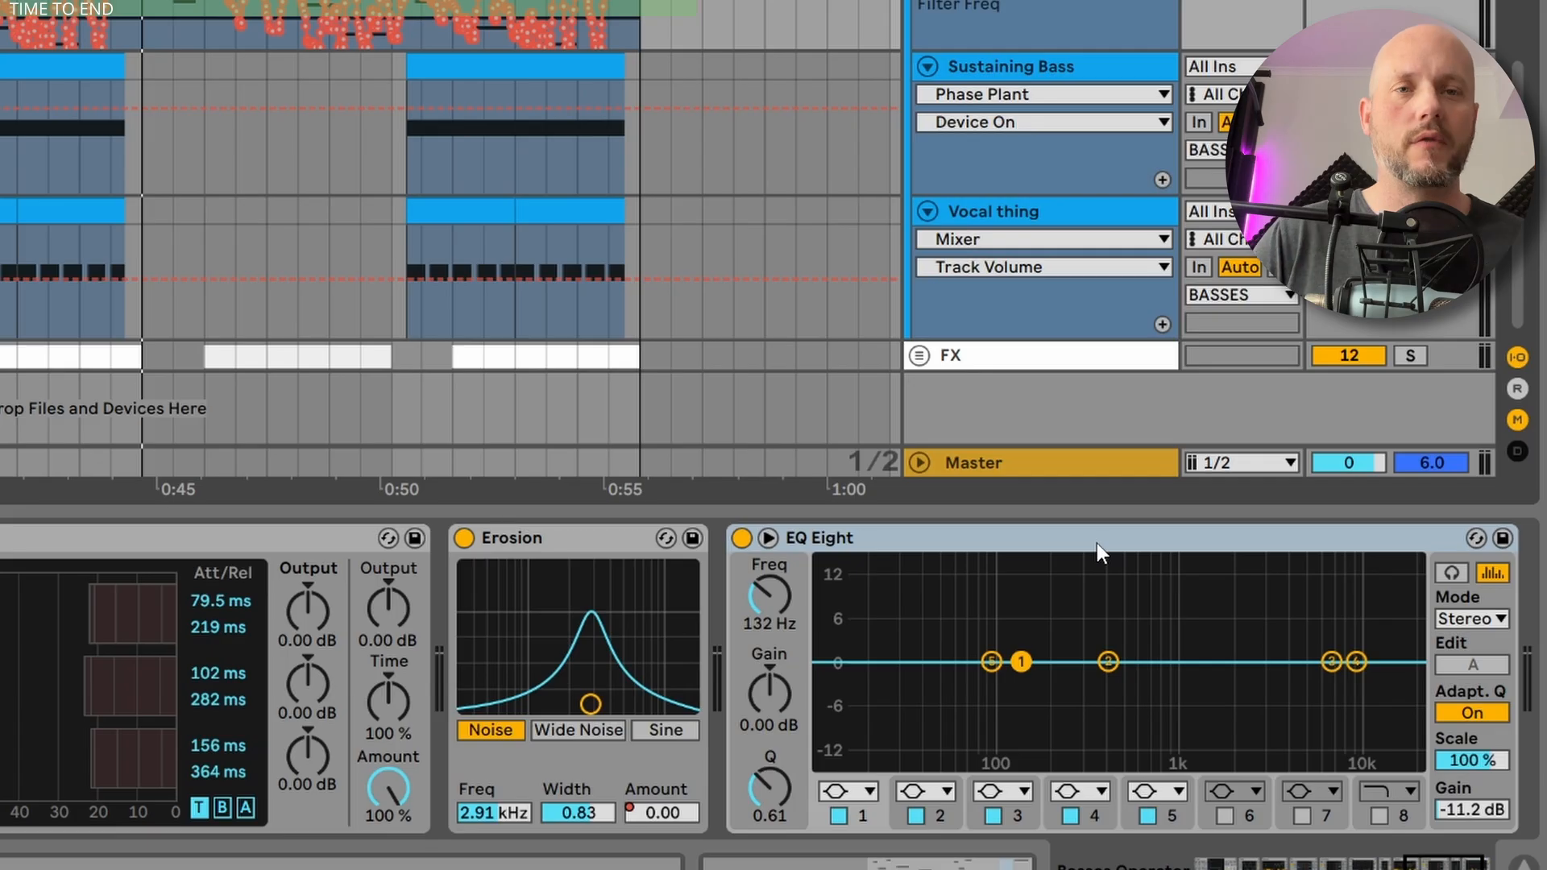
# Raise band 1 of the EQ Eight after Erosion to 15.0 dB and audition its automated frequency sweep.
pyautogui.moveTo(769, 694); pyautogui.dragTo(770, 600)
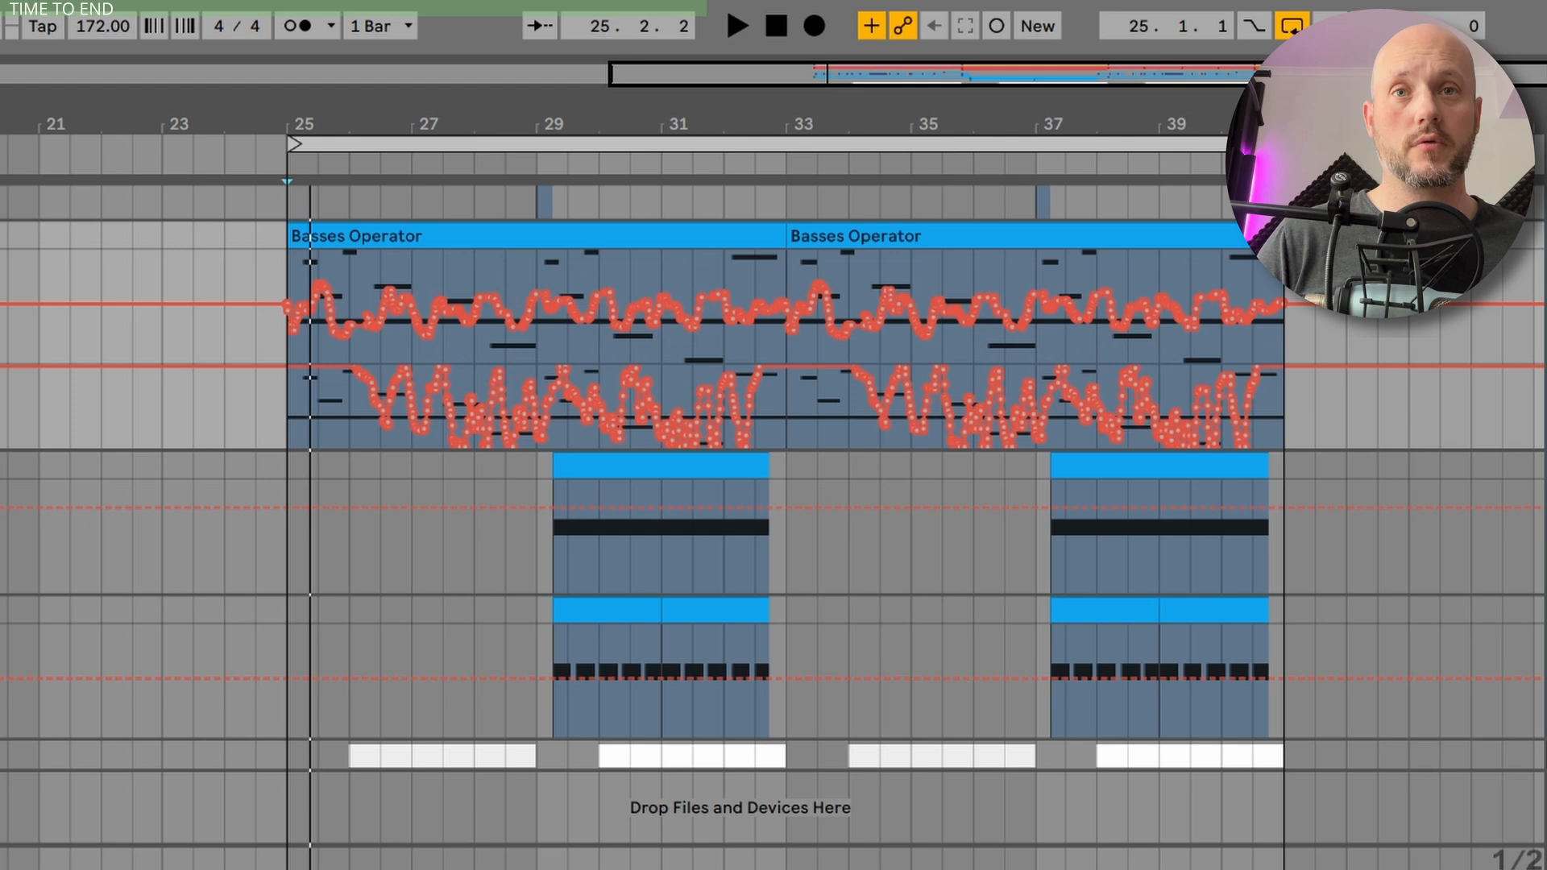
pyautogui.press('space')
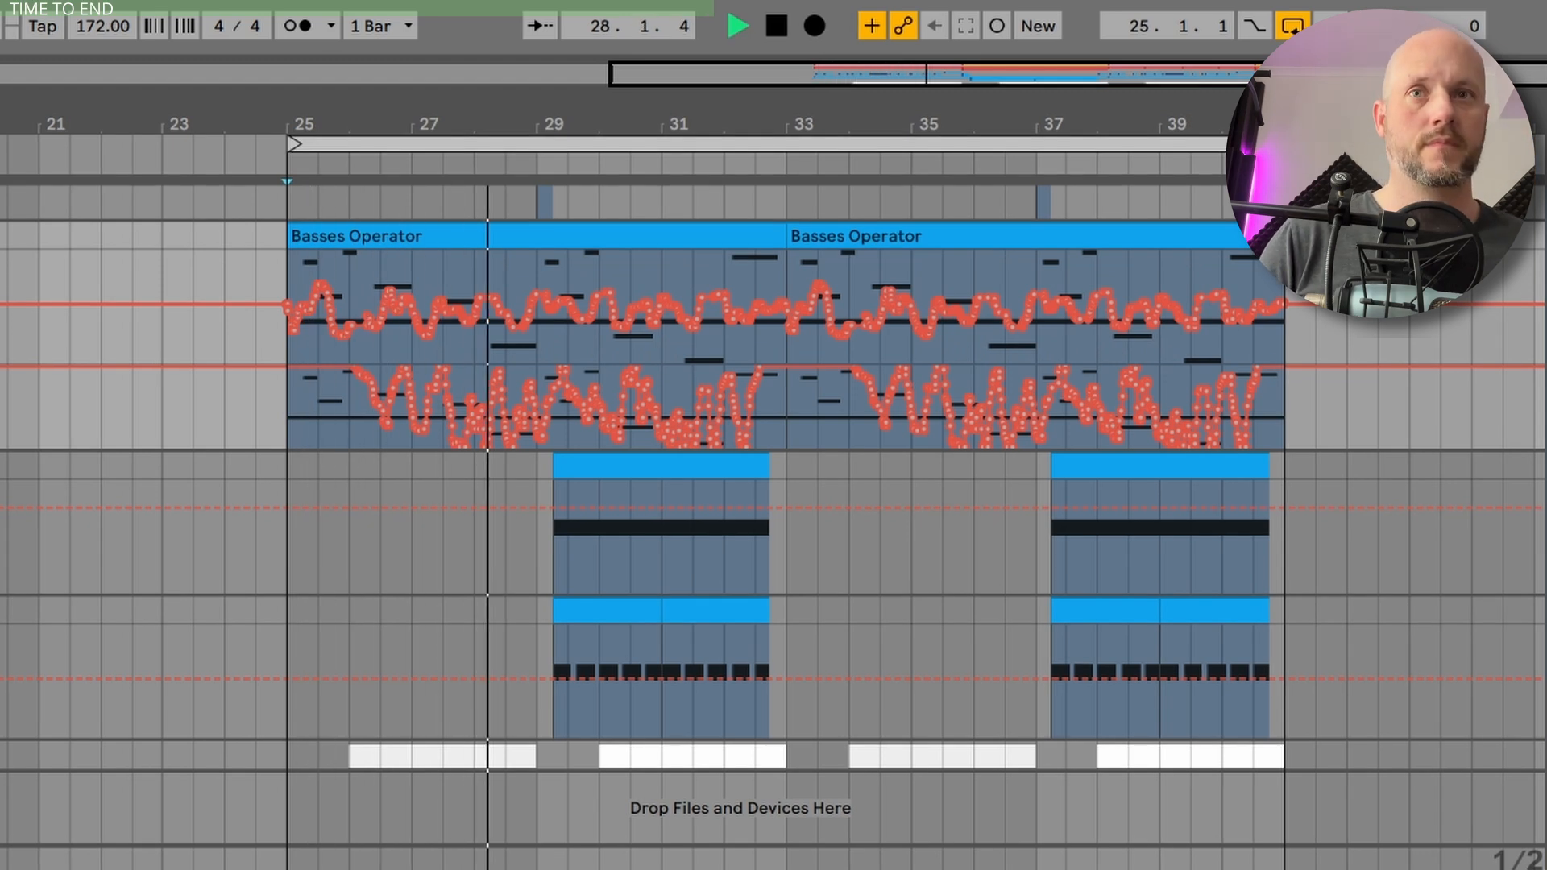
pyautogui.press('space')
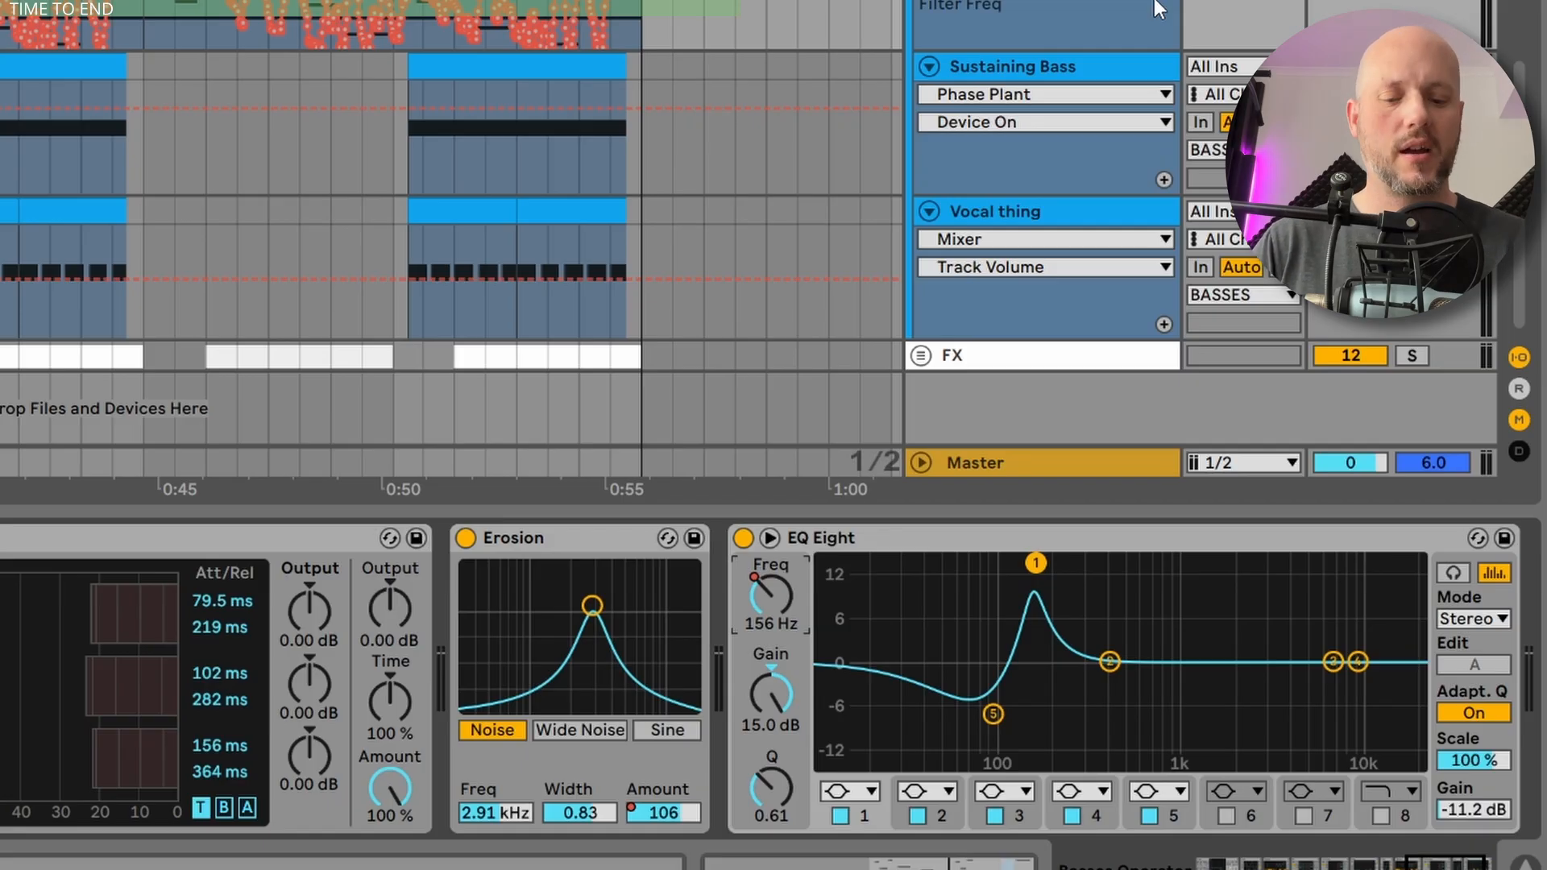
# Cut EQ Eight band 2 by 9.55 dB at 408 Hz, dip band 3 slightly, and make band 4 a high-cut filter at 10.2 kHz.
pyautogui.moveTo(1109, 661); pyautogui.dragTo(1120, 730)
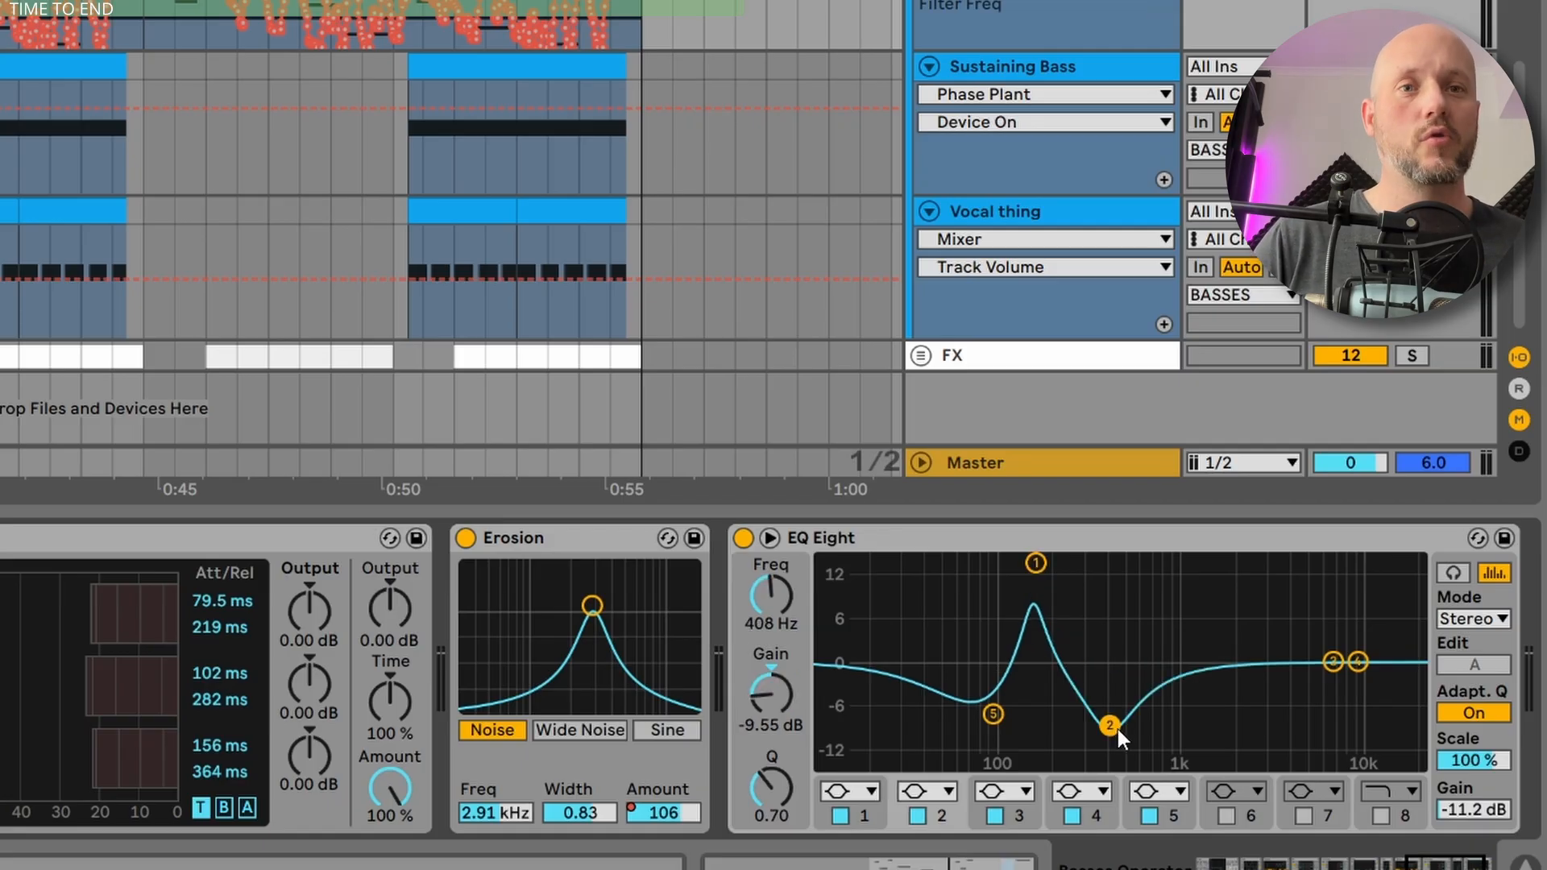
pyautogui.moveTo(1333, 661); pyautogui.dragTo(1359, 692)
pyautogui.click(1334, 690)
pyautogui.press('space')
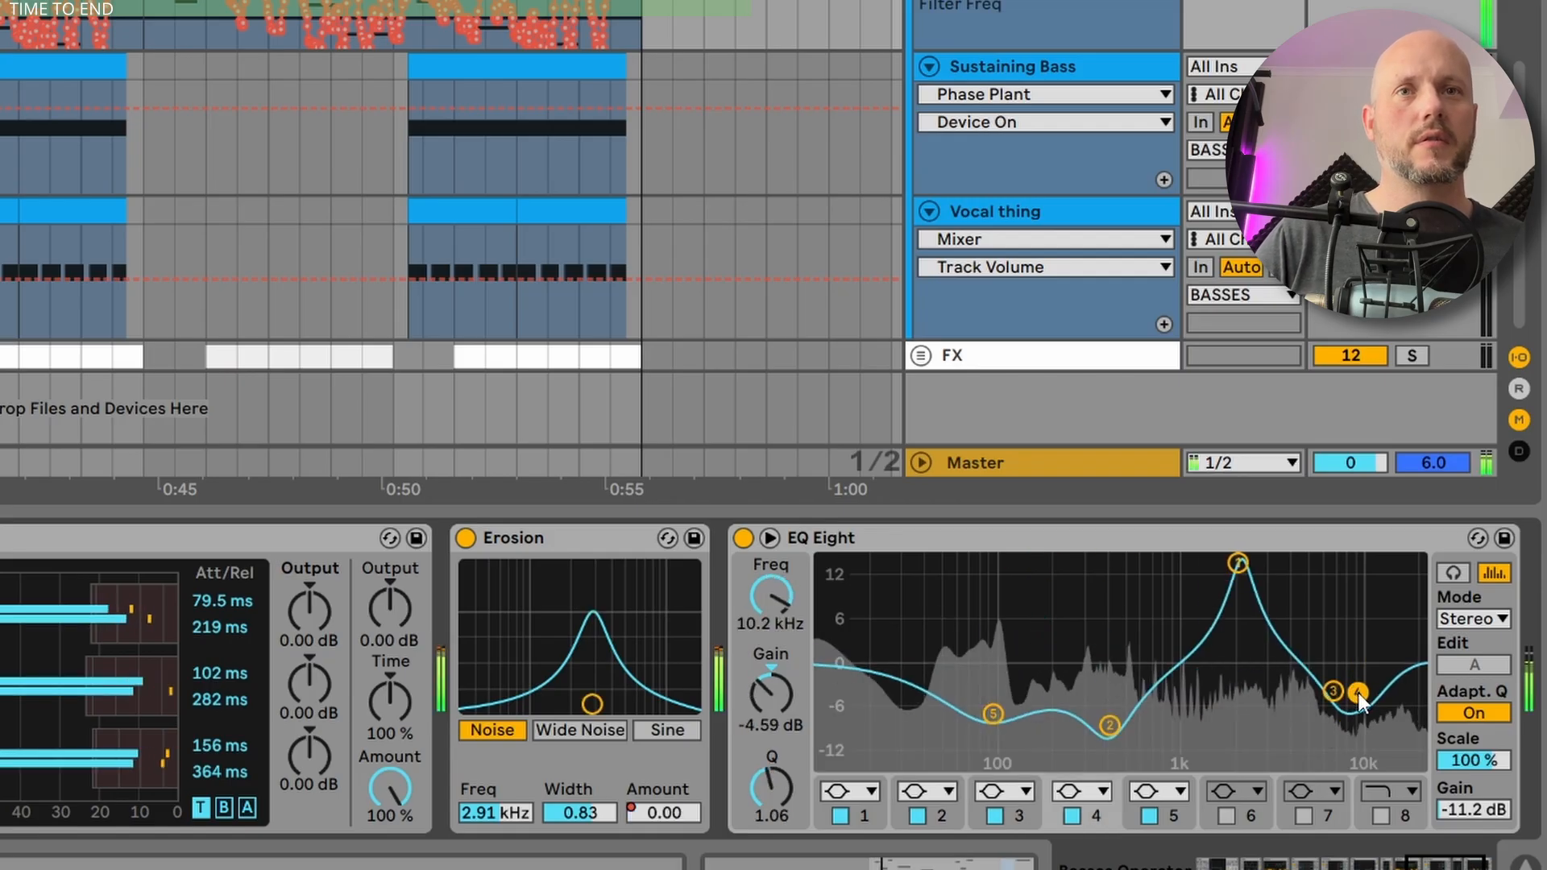
pyautogui.press('space')
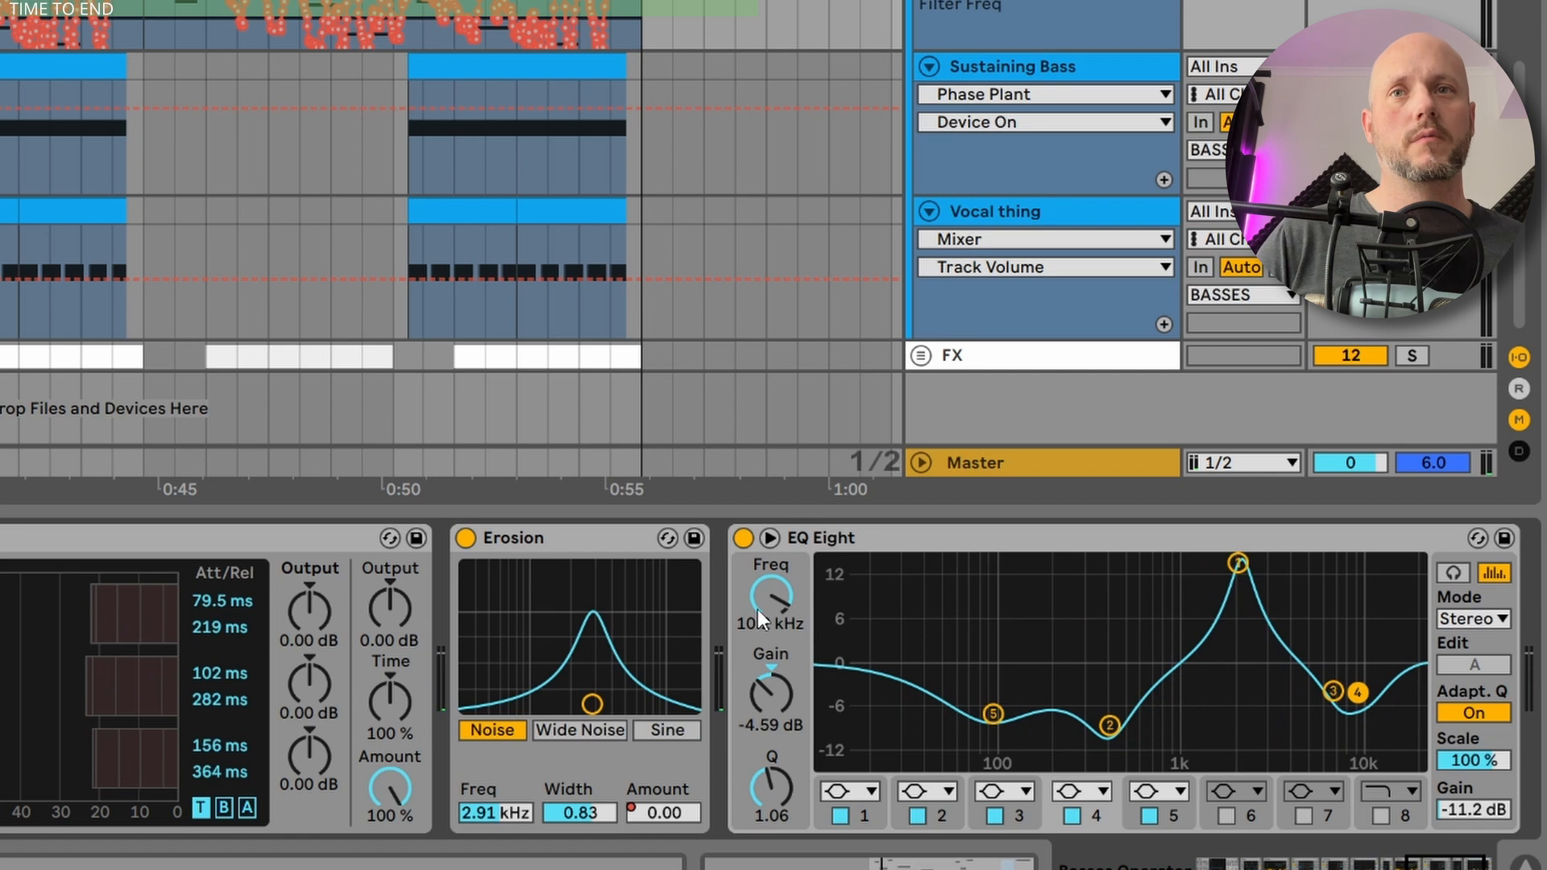
pyautogui.click(1341, 821)
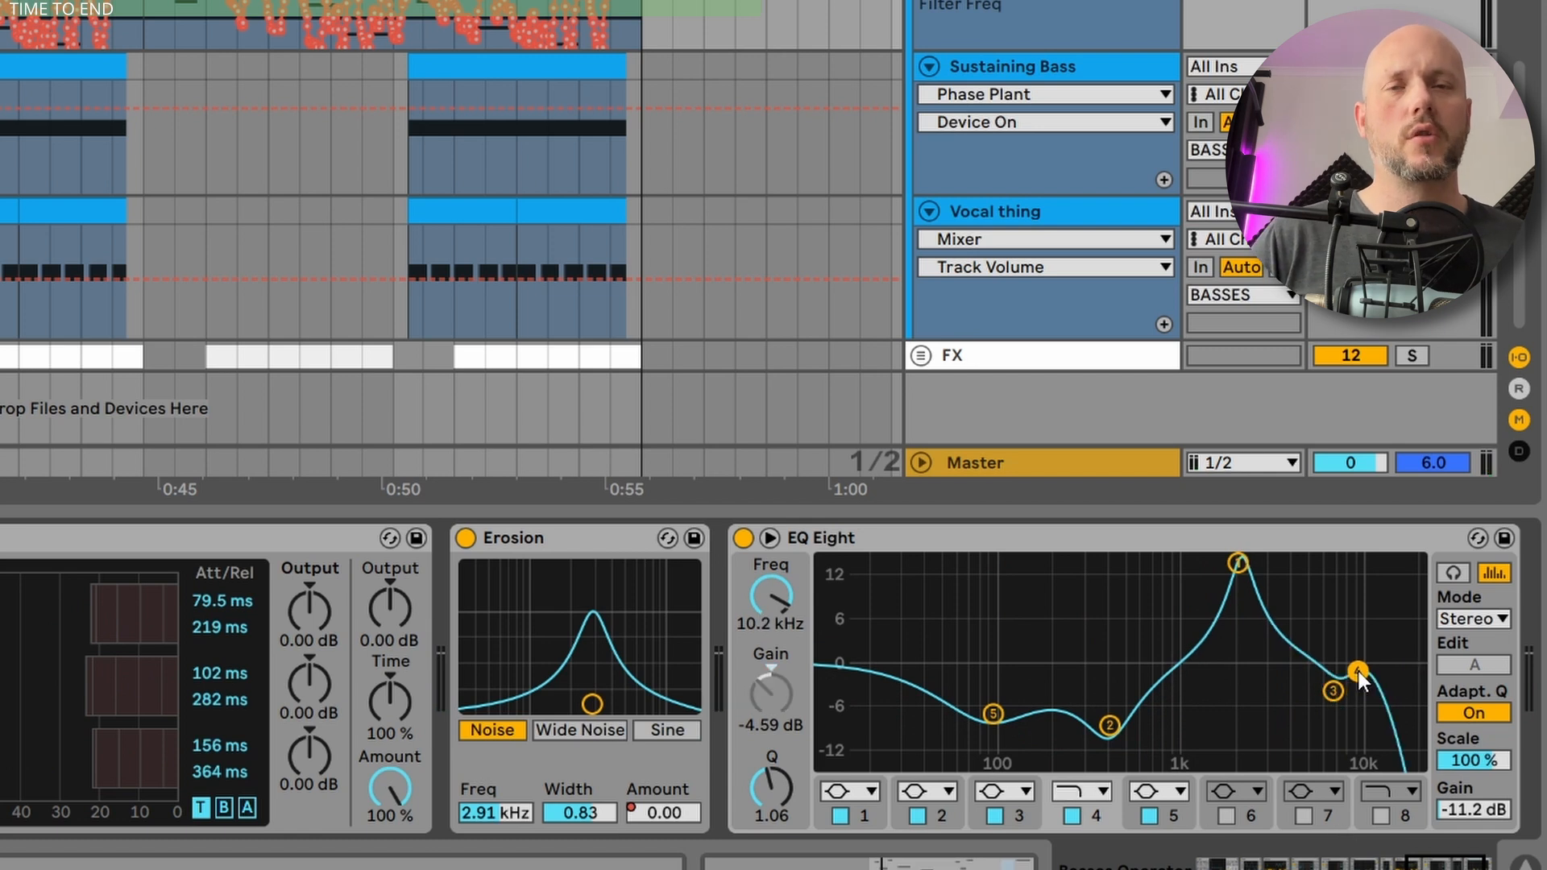
pyautogui.press('space')
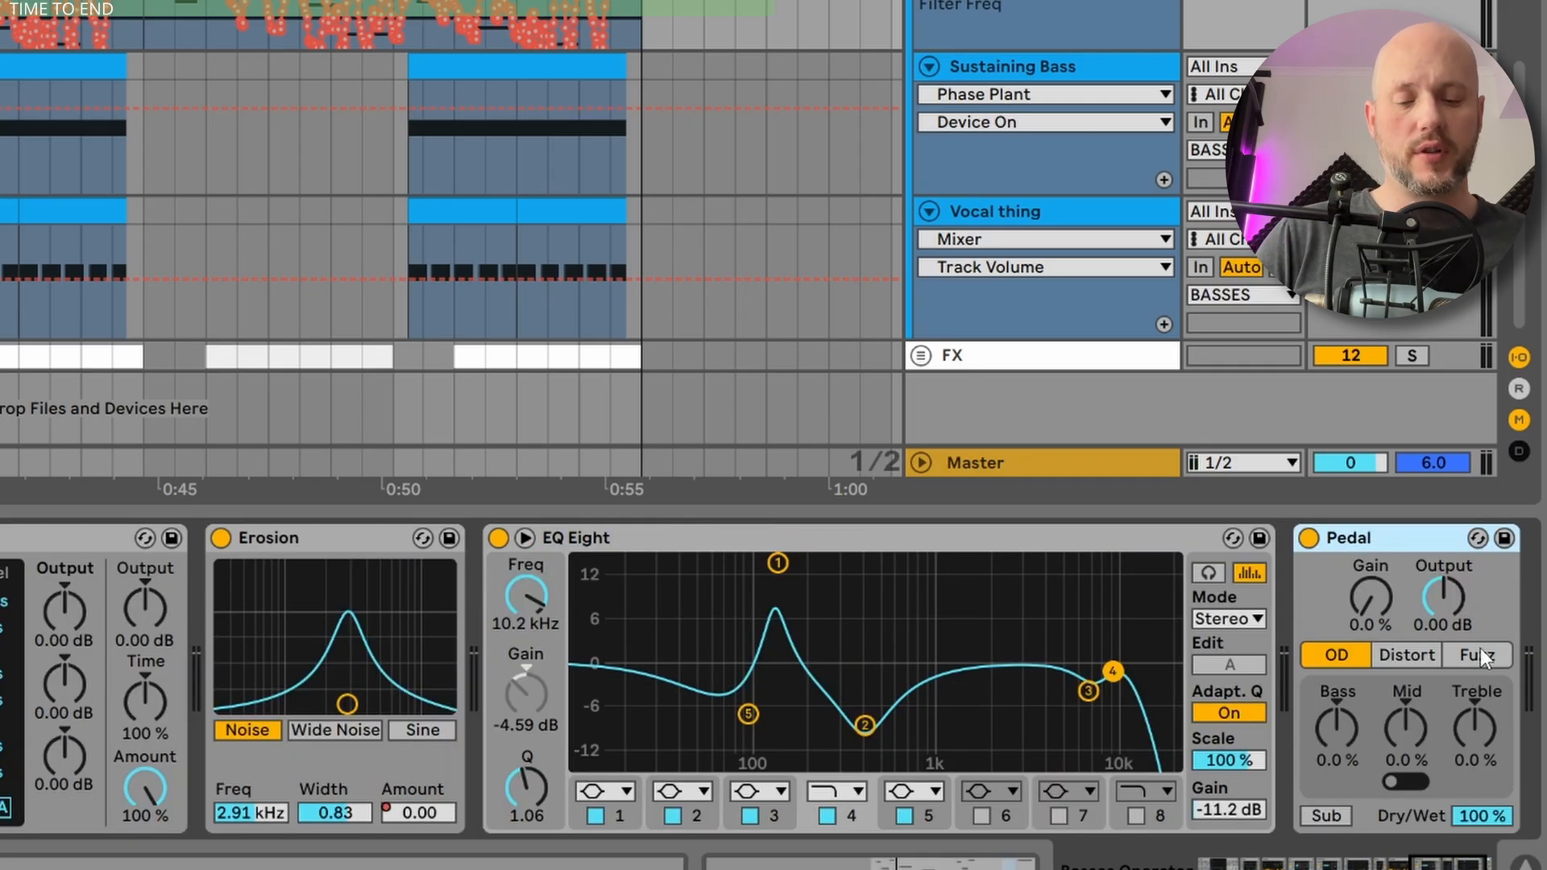
# Set the Pedal to Fuzz with Sub enabled and 48 % dry/wet, auditioning the bass.
pyautogui.press('space')
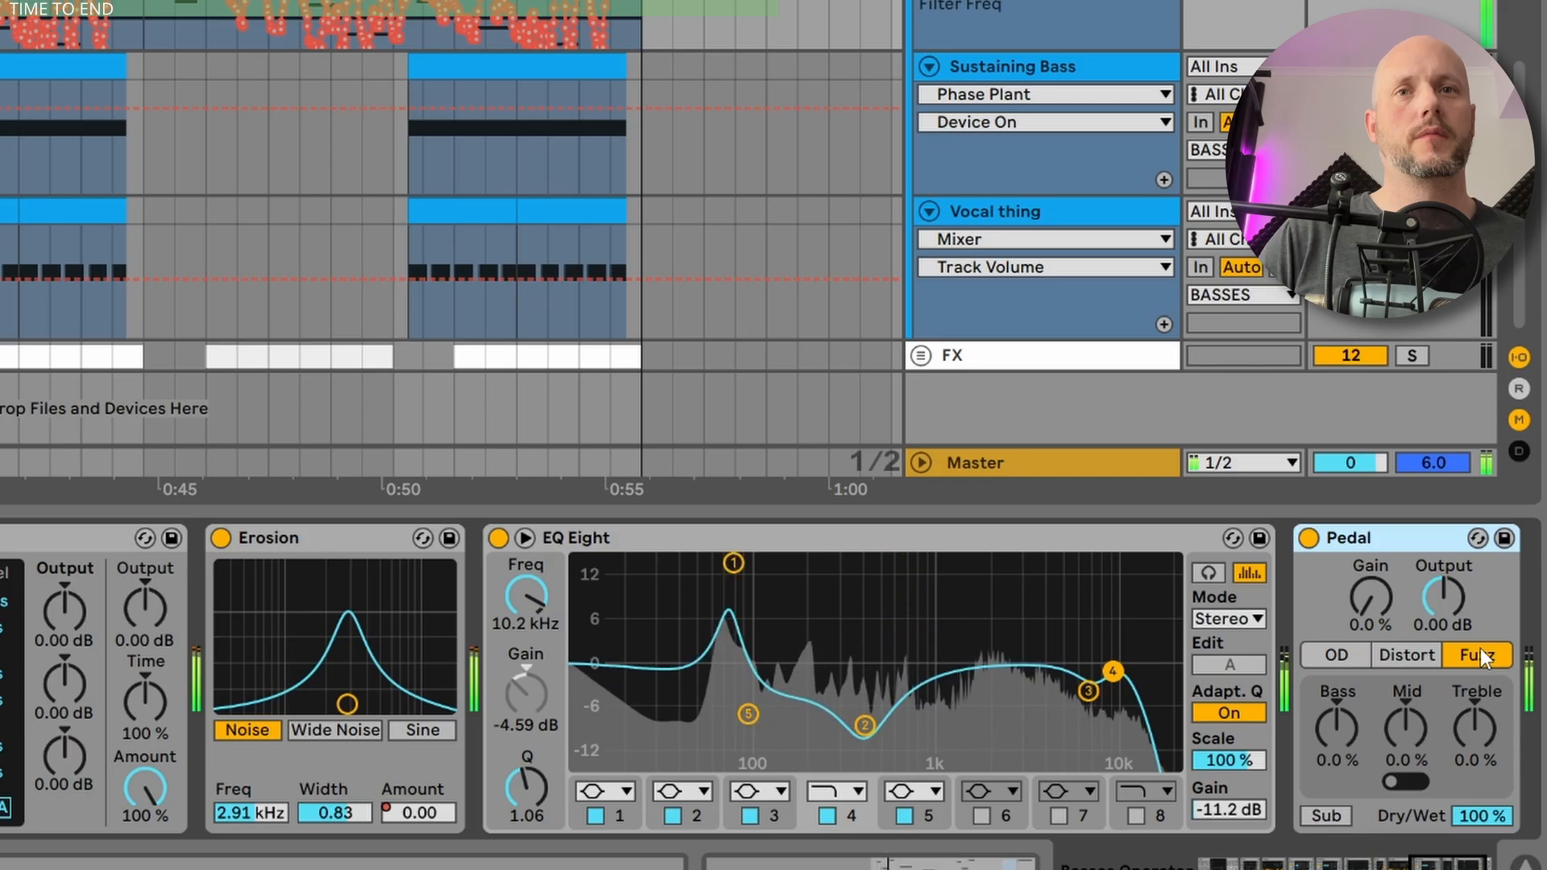
pyautogui.press('space')
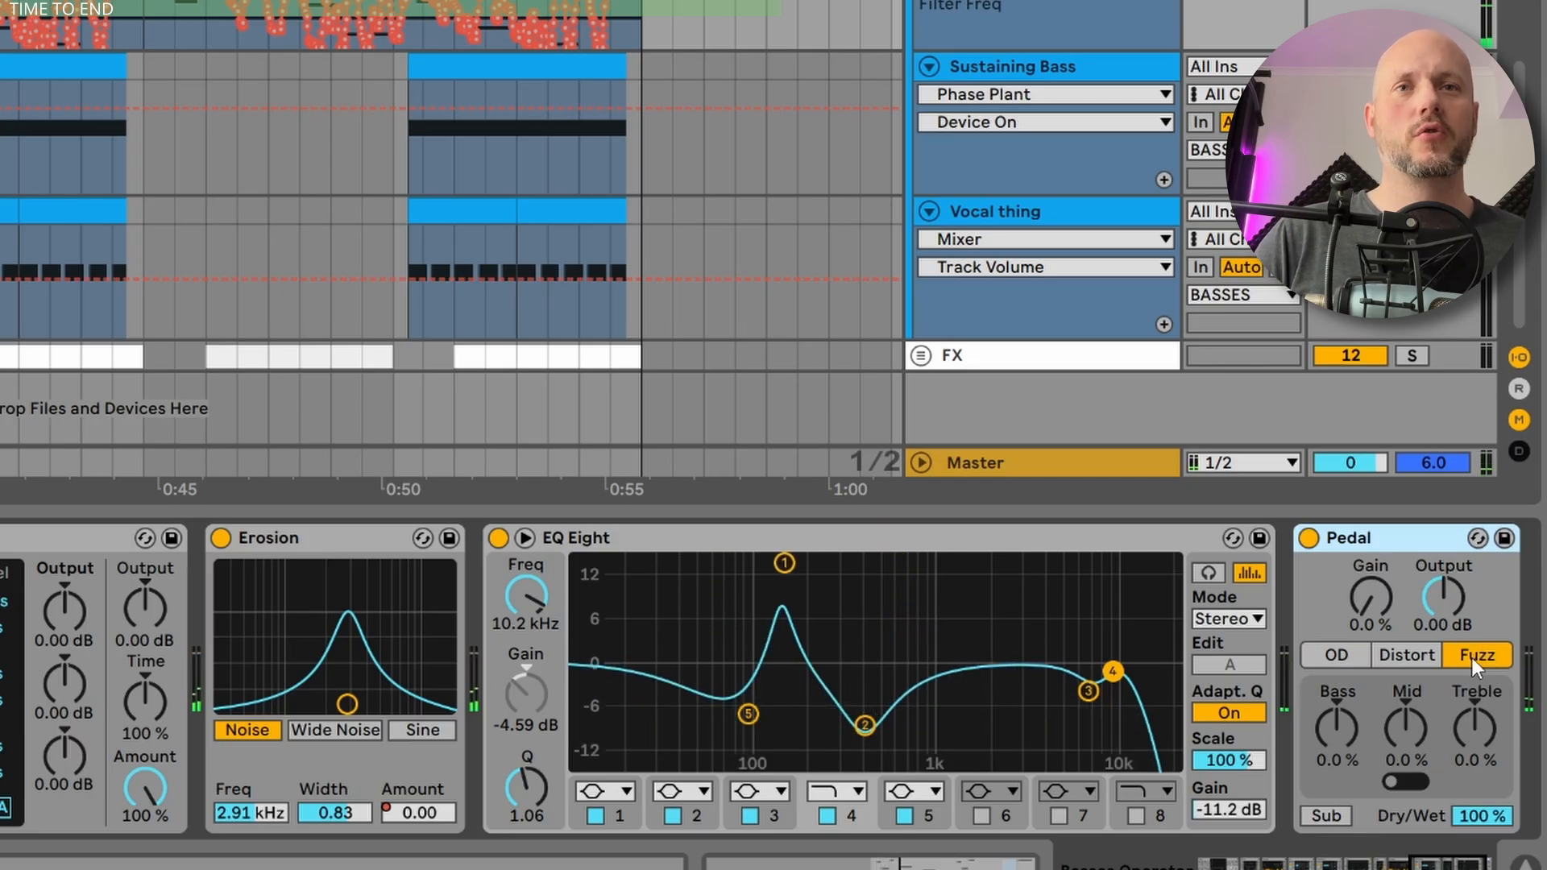
pyautogui.click(1329, 815)
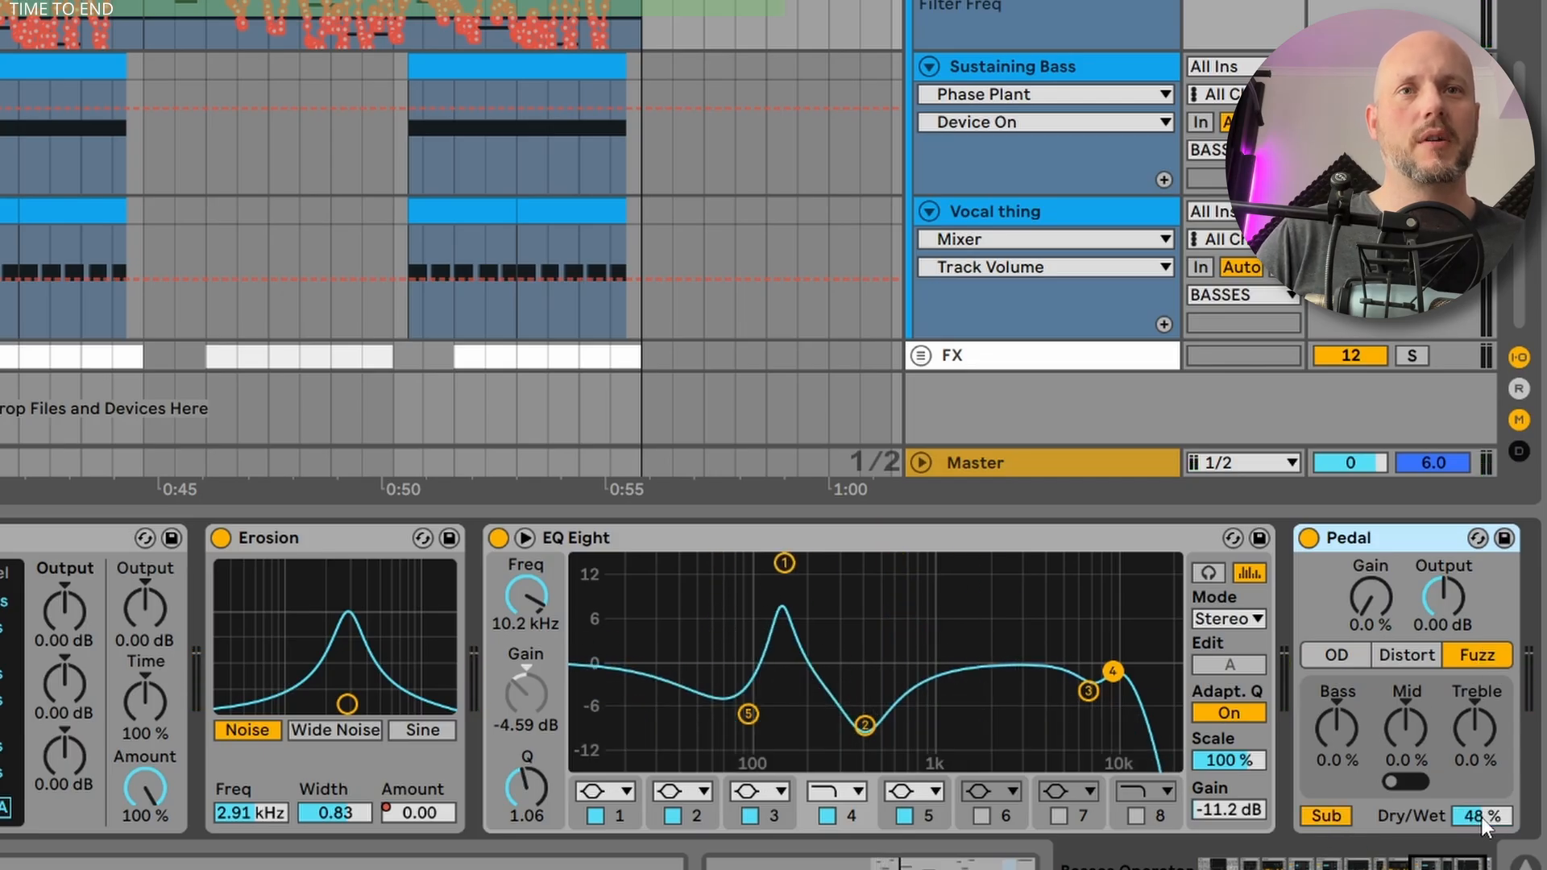
pyautogui.press('space')
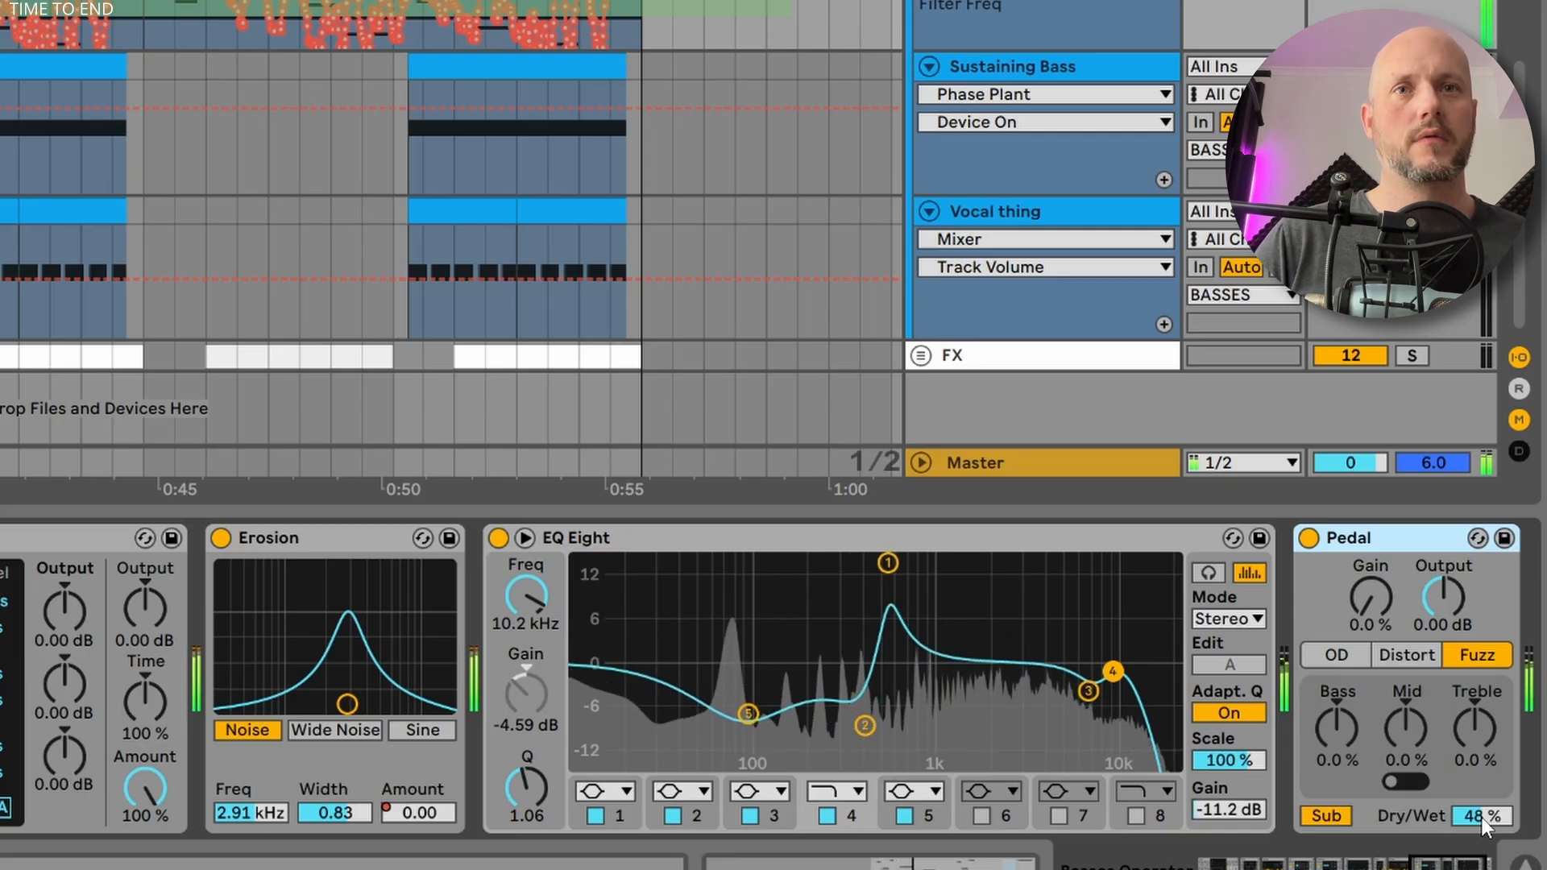
pyautogui.press('space')
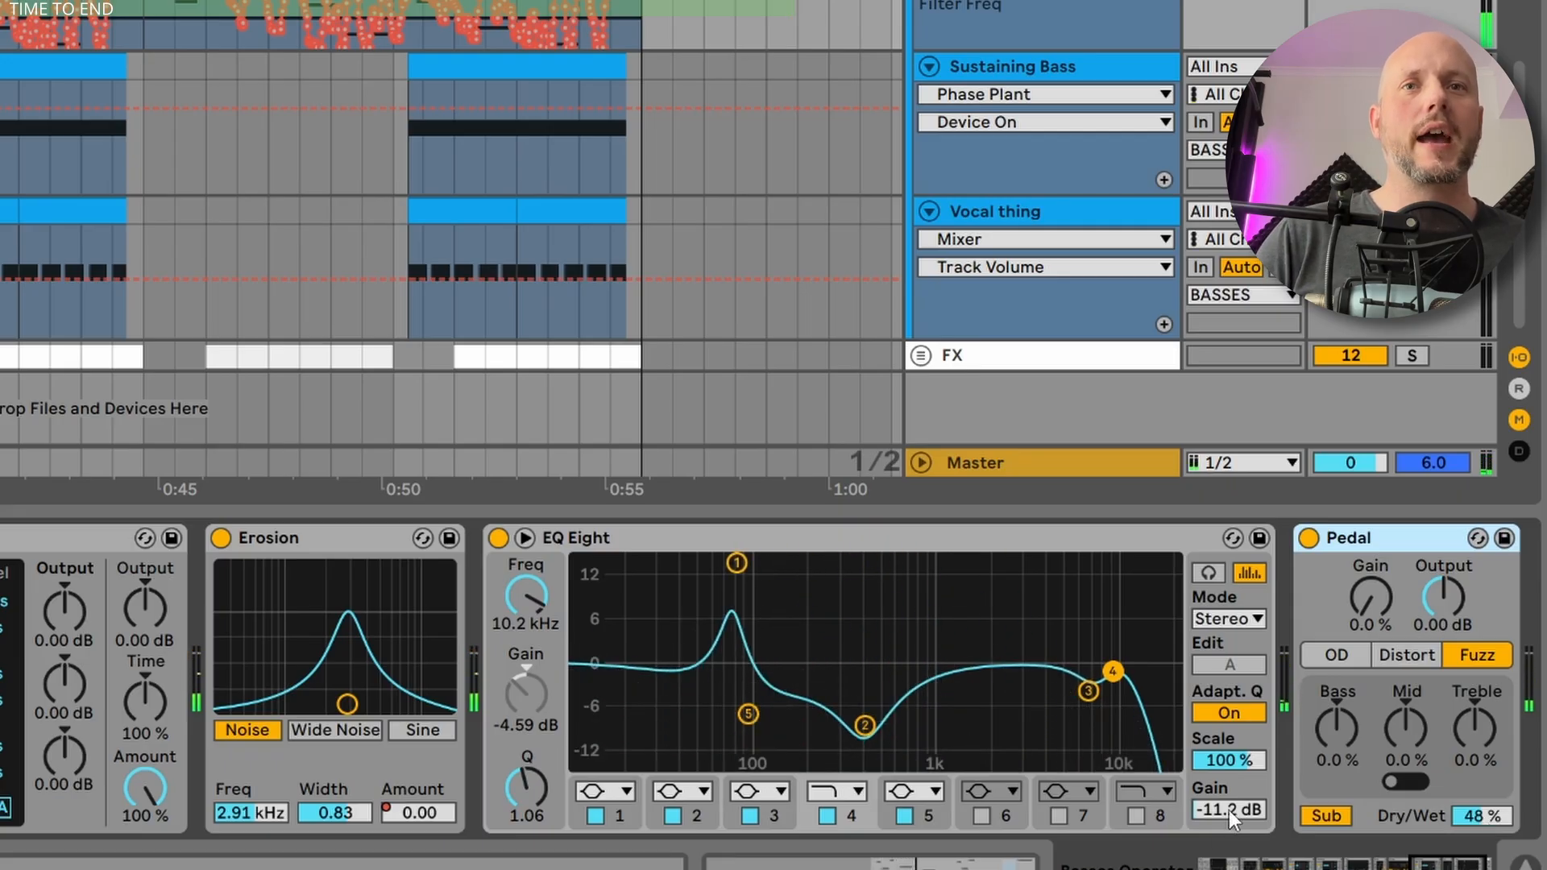
# Compare the distortion by resetting the EQ Eight's output gain before the Pedal to 0.00 dB and lowering it to -12.0 dB.
pyautogui.click(1230, 809)
pyautogui.press('Delete')
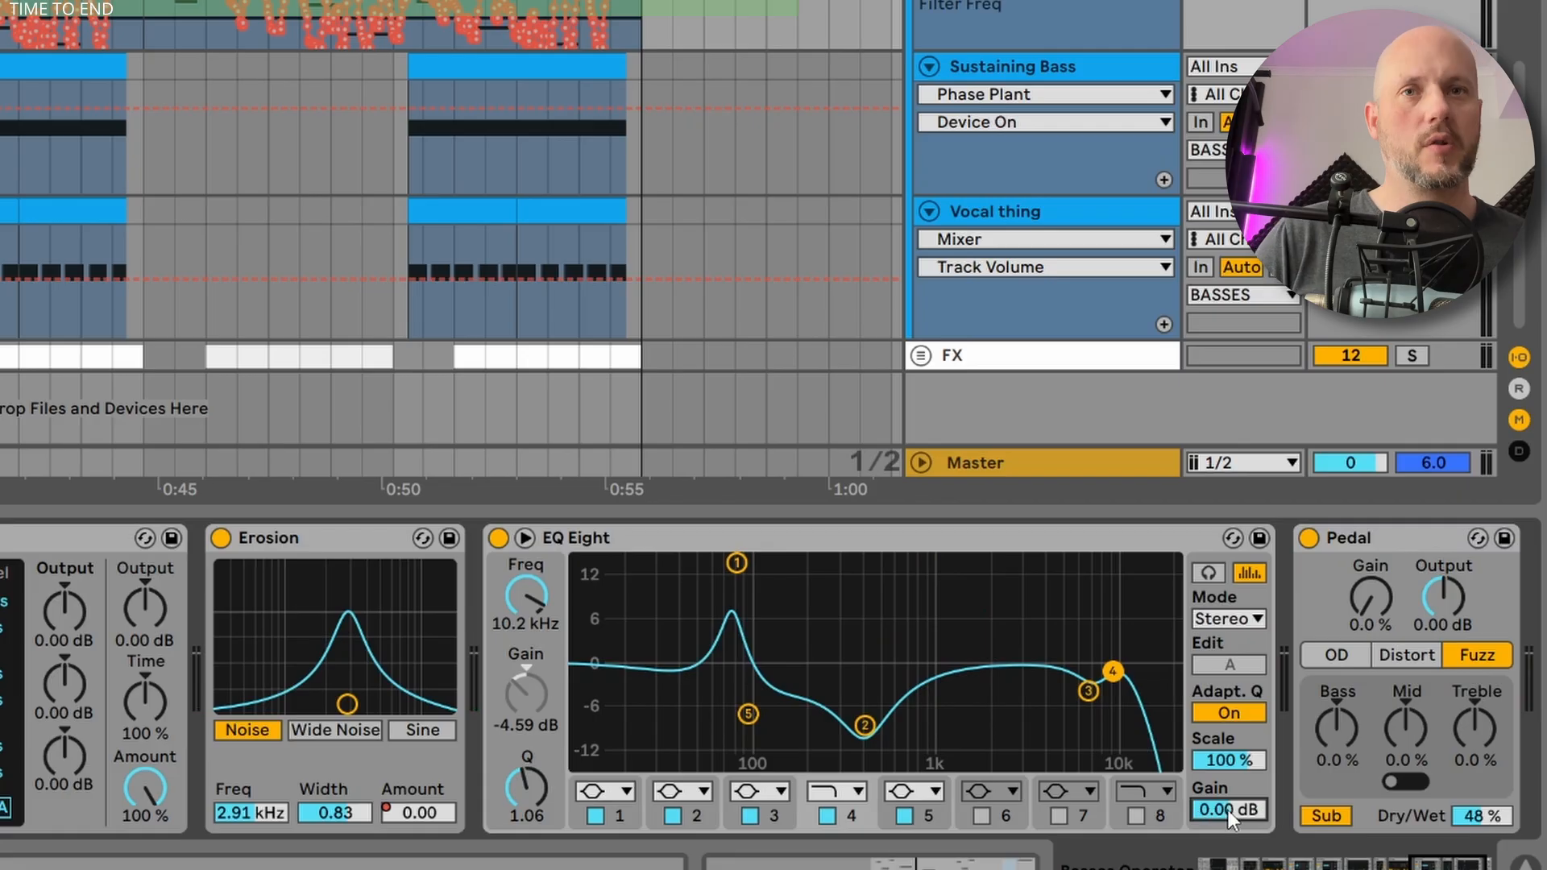
pyautogui.press('space')
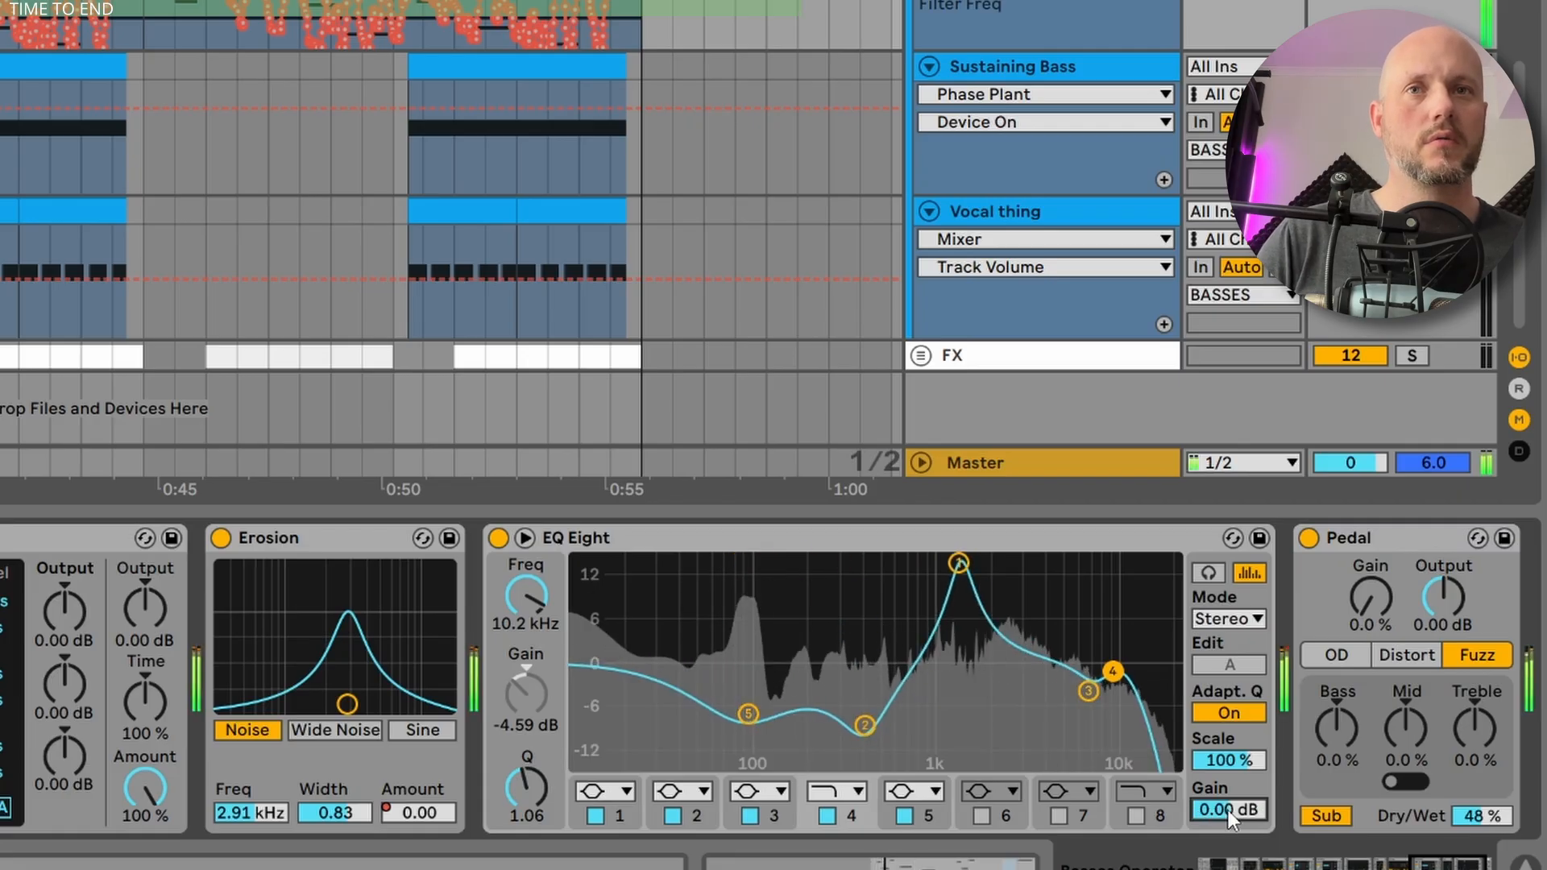
pyautogui.press('space')
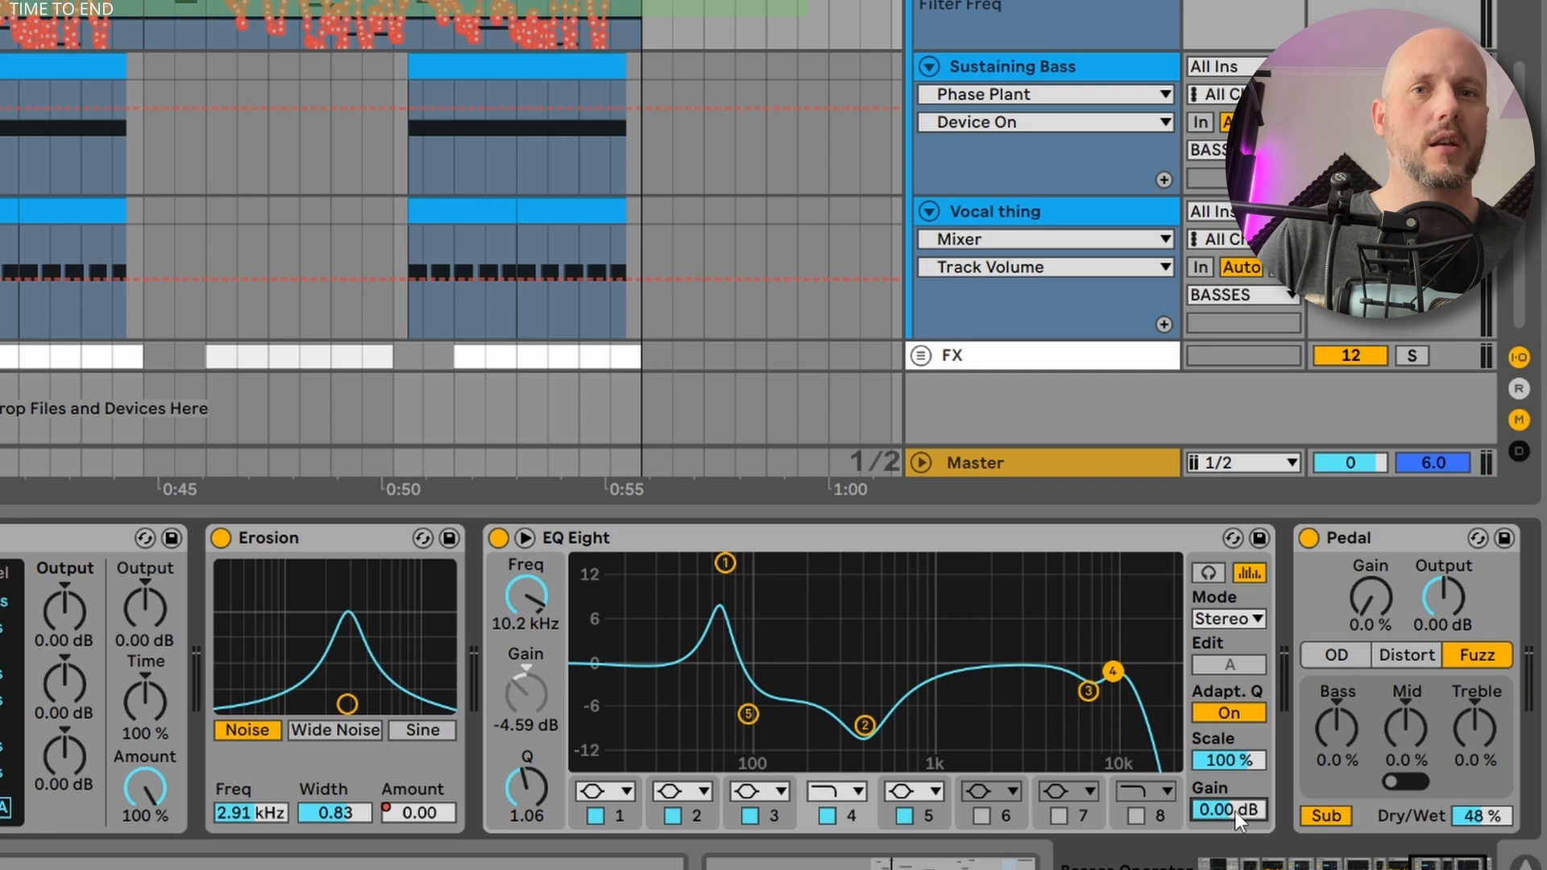
pyautogui.moveTo(1234, 810); pyautogui.dragTo(1238, 841)
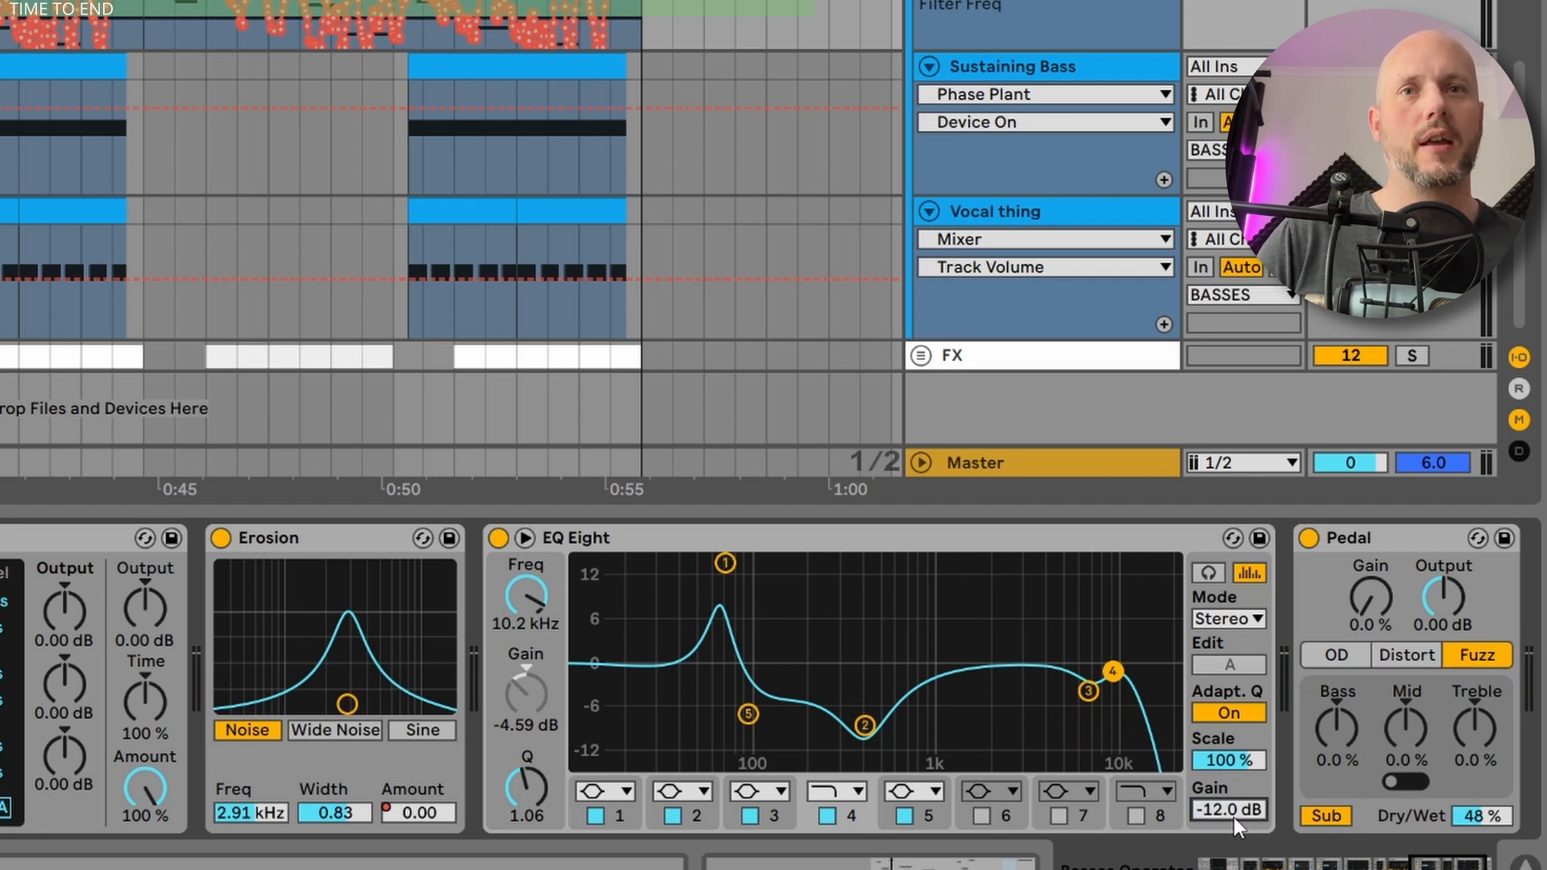
pyautogui.press('space')
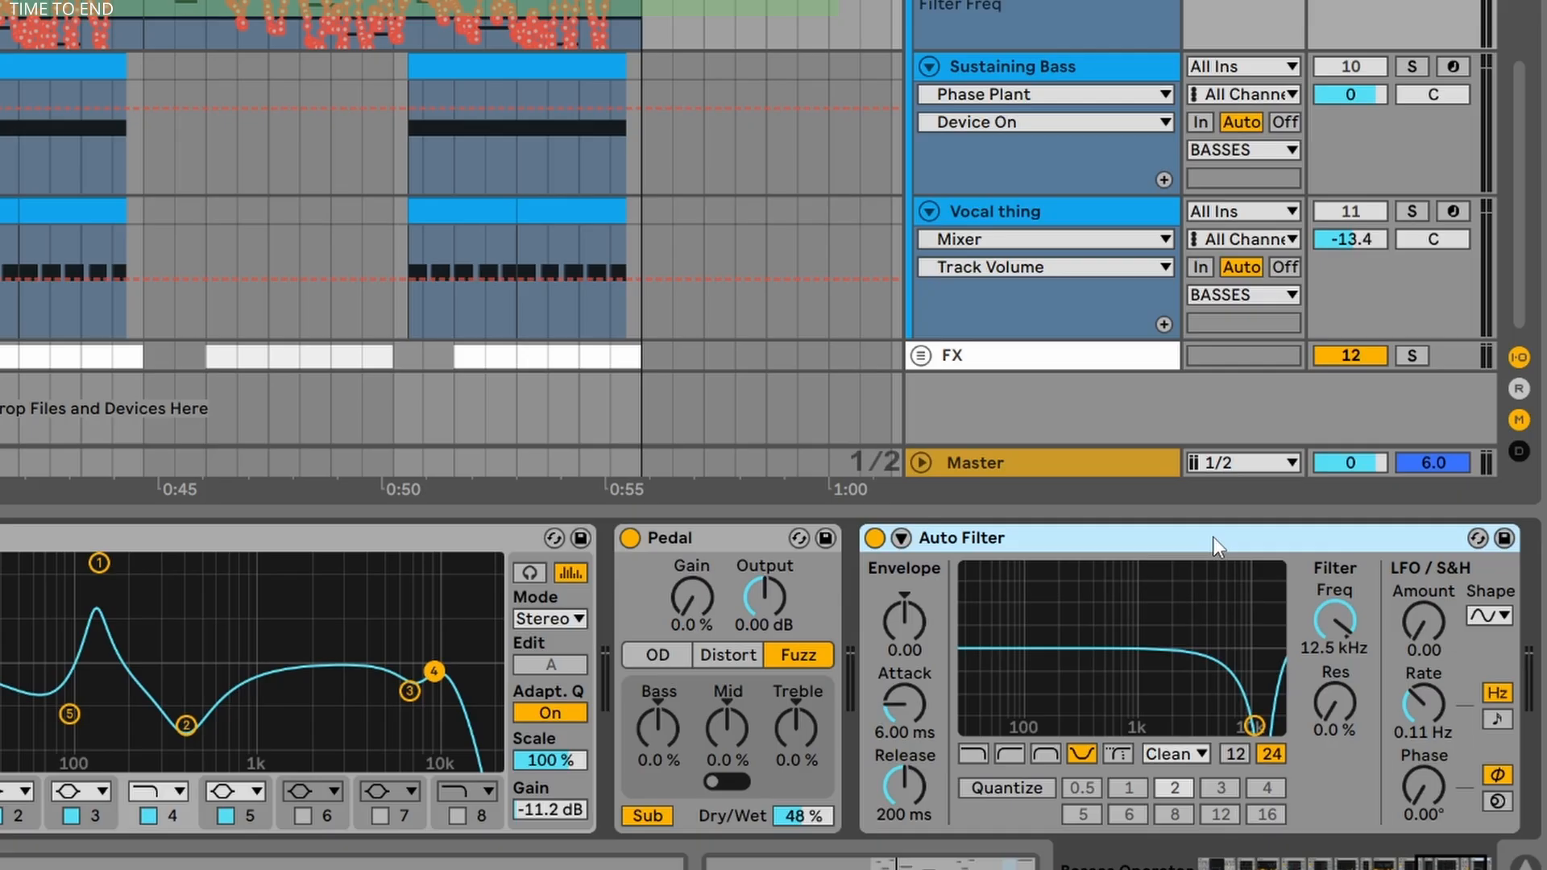
# Set the Auto Filter notch to 2.42 kHz with 19 % resonance, an LFO rate of 1.47 Hz and amount of 30.0, and audition it.
pyautogui.press('space')
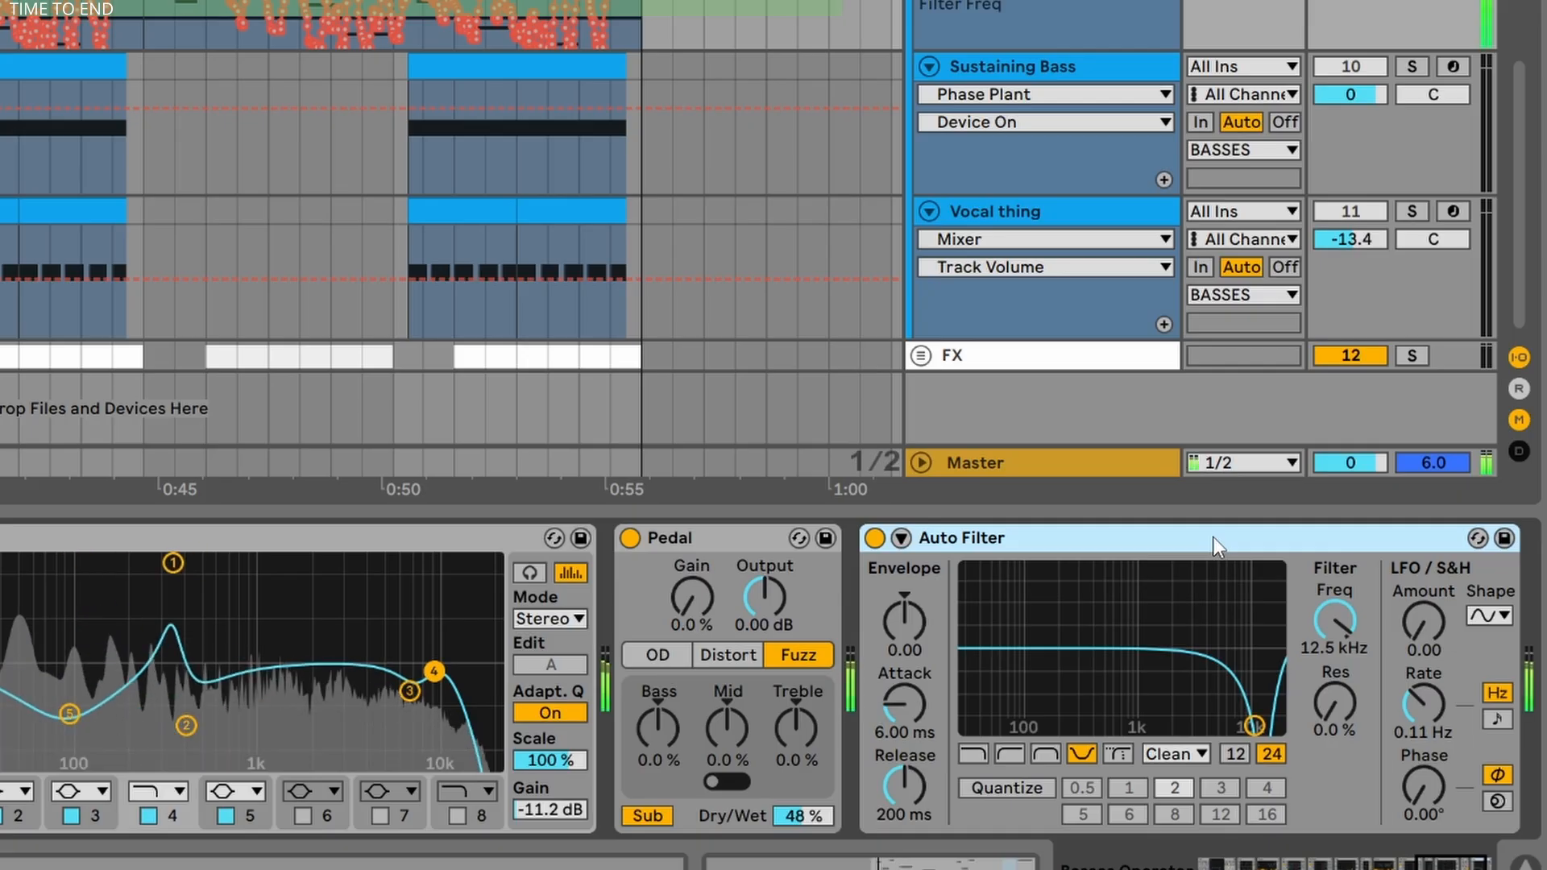
pyautogui.press('space')
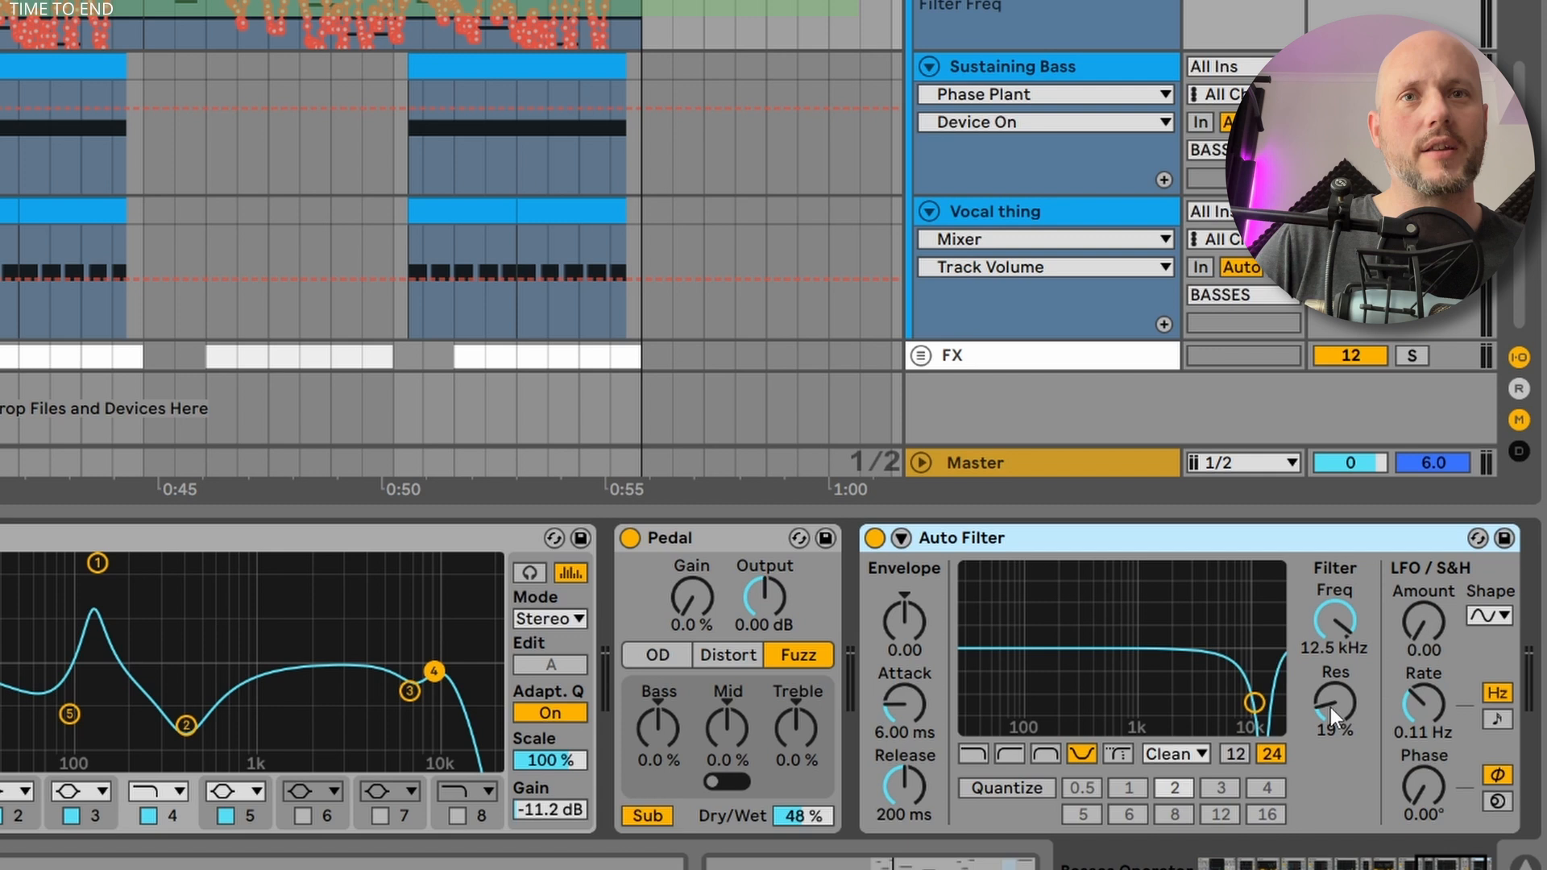
pyautogui.moveTo(1424, 708); pyautogui.dragTo(1447, 689)
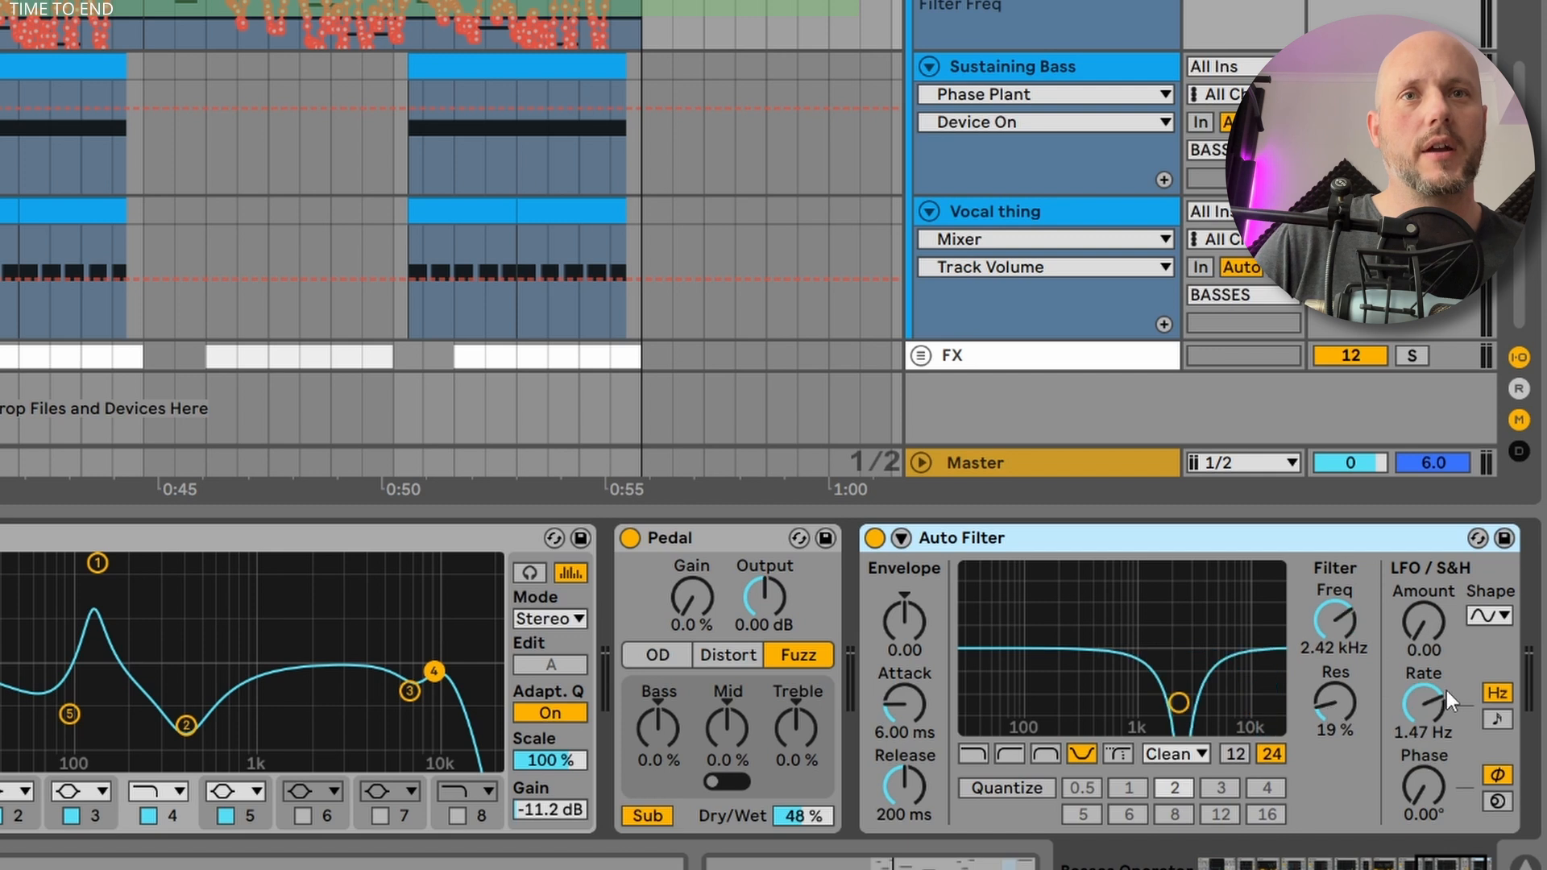
pyautogui.moveTo(1432, 623); pyautogui.dragTo(1422, 631)
pyautogui.press('space')
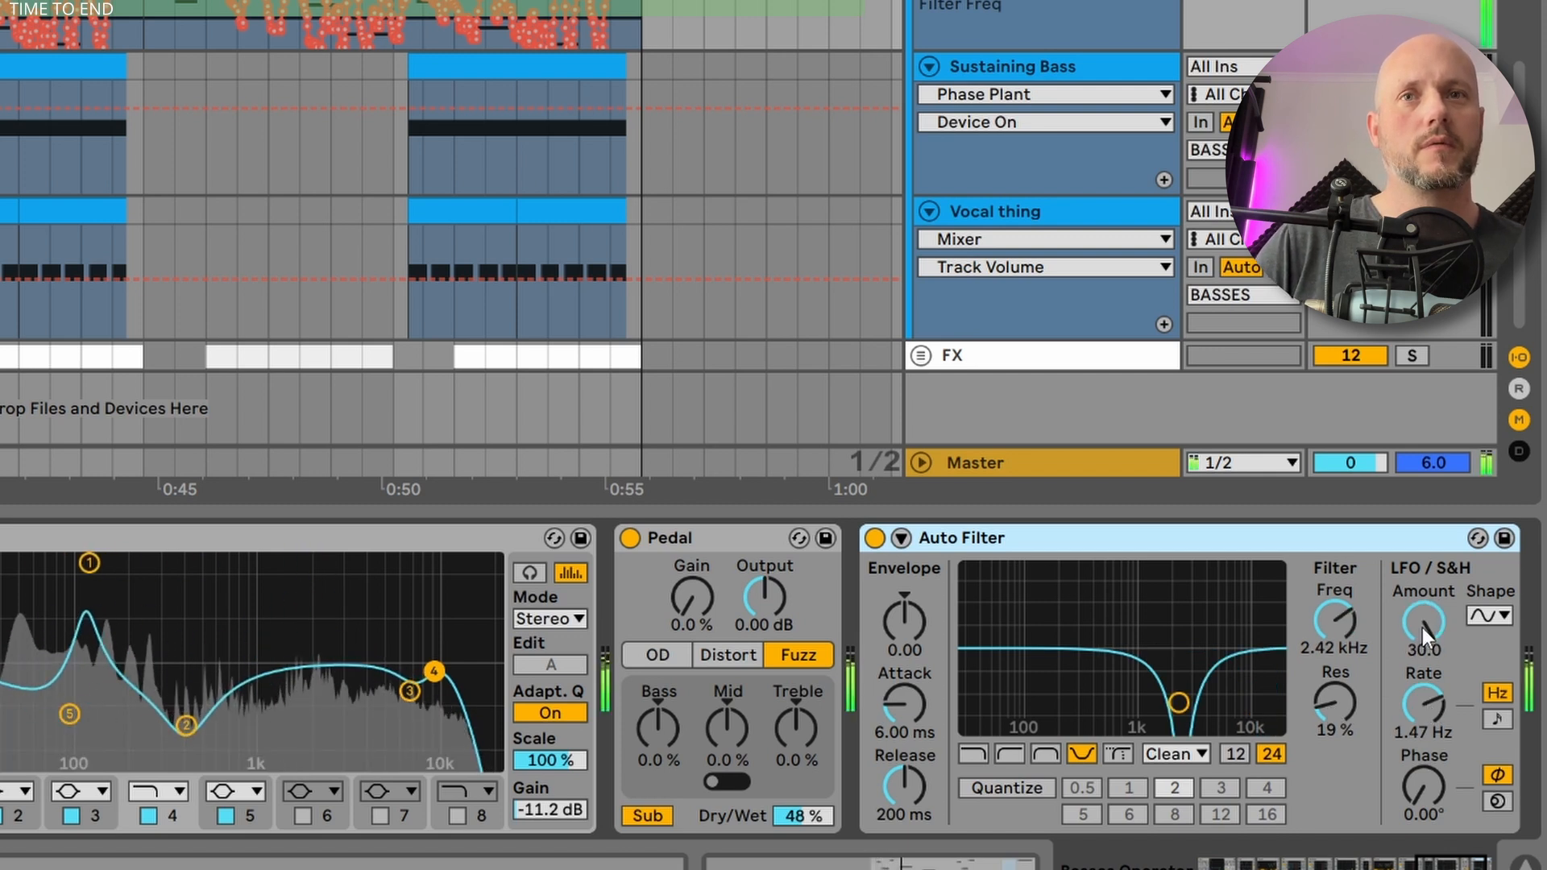
pyautogui.press('space')
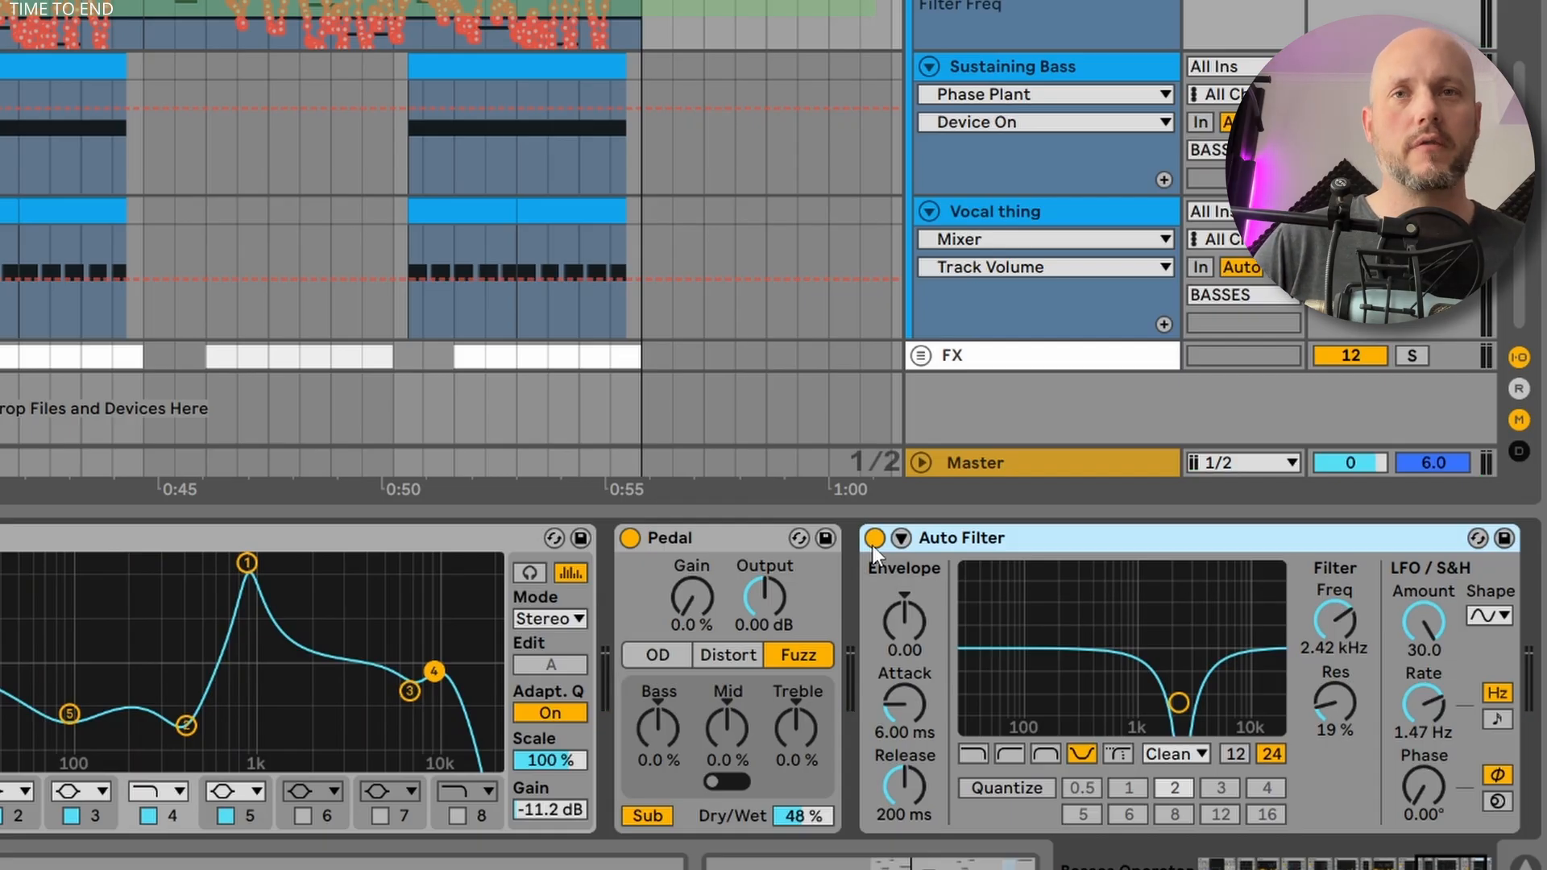
# Compare the bass with the Auto Filter bypassed and active during playback.
pyautogui.press('space')
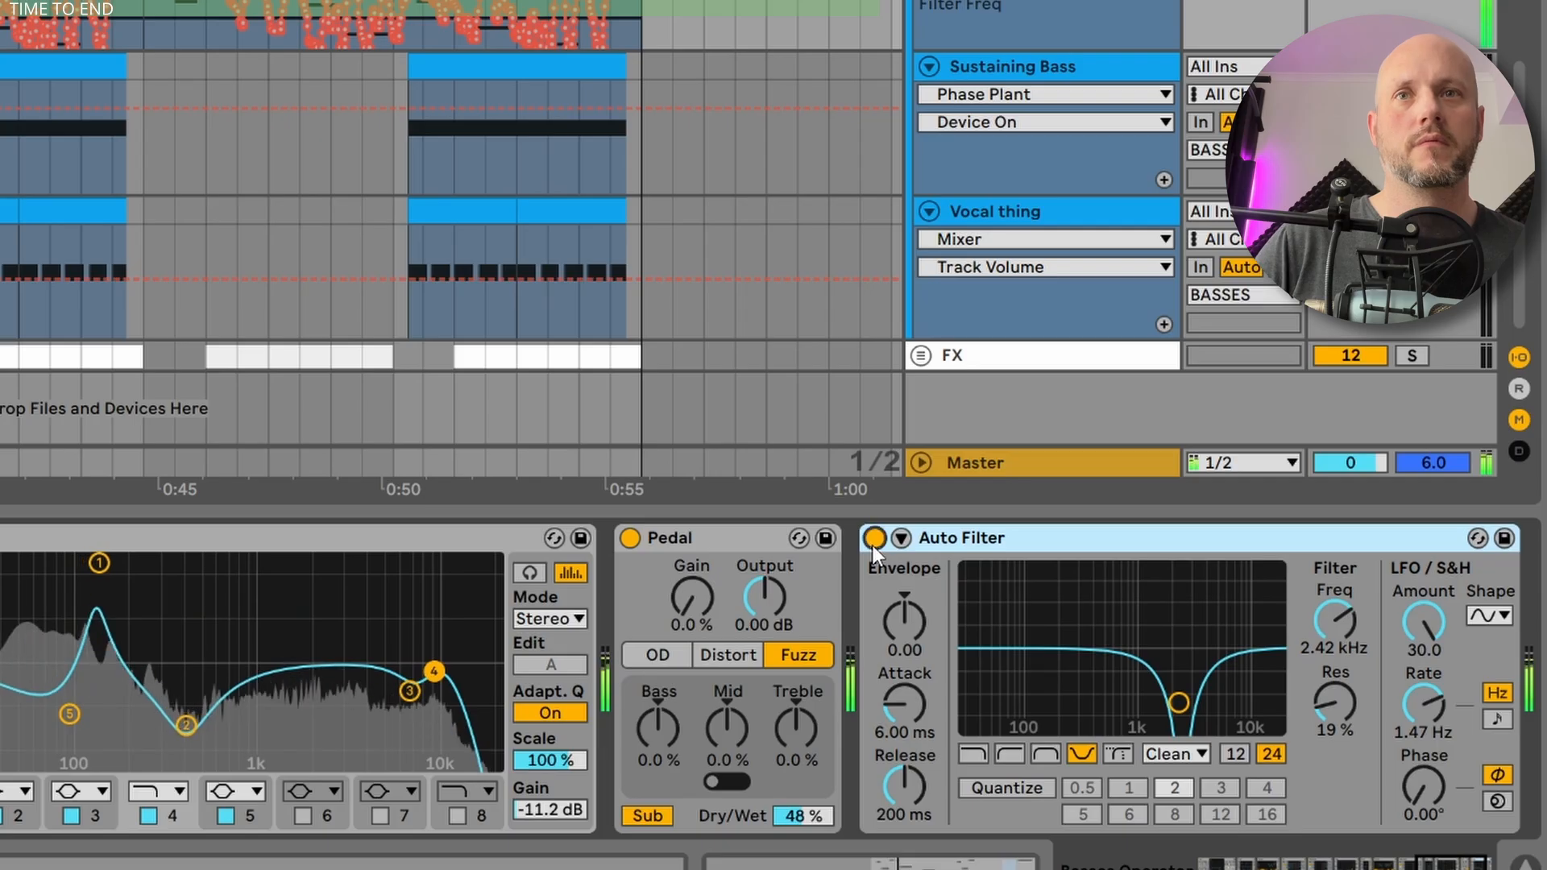
pyautogui.click(873, 540)
pyautogui.click(874, 540)
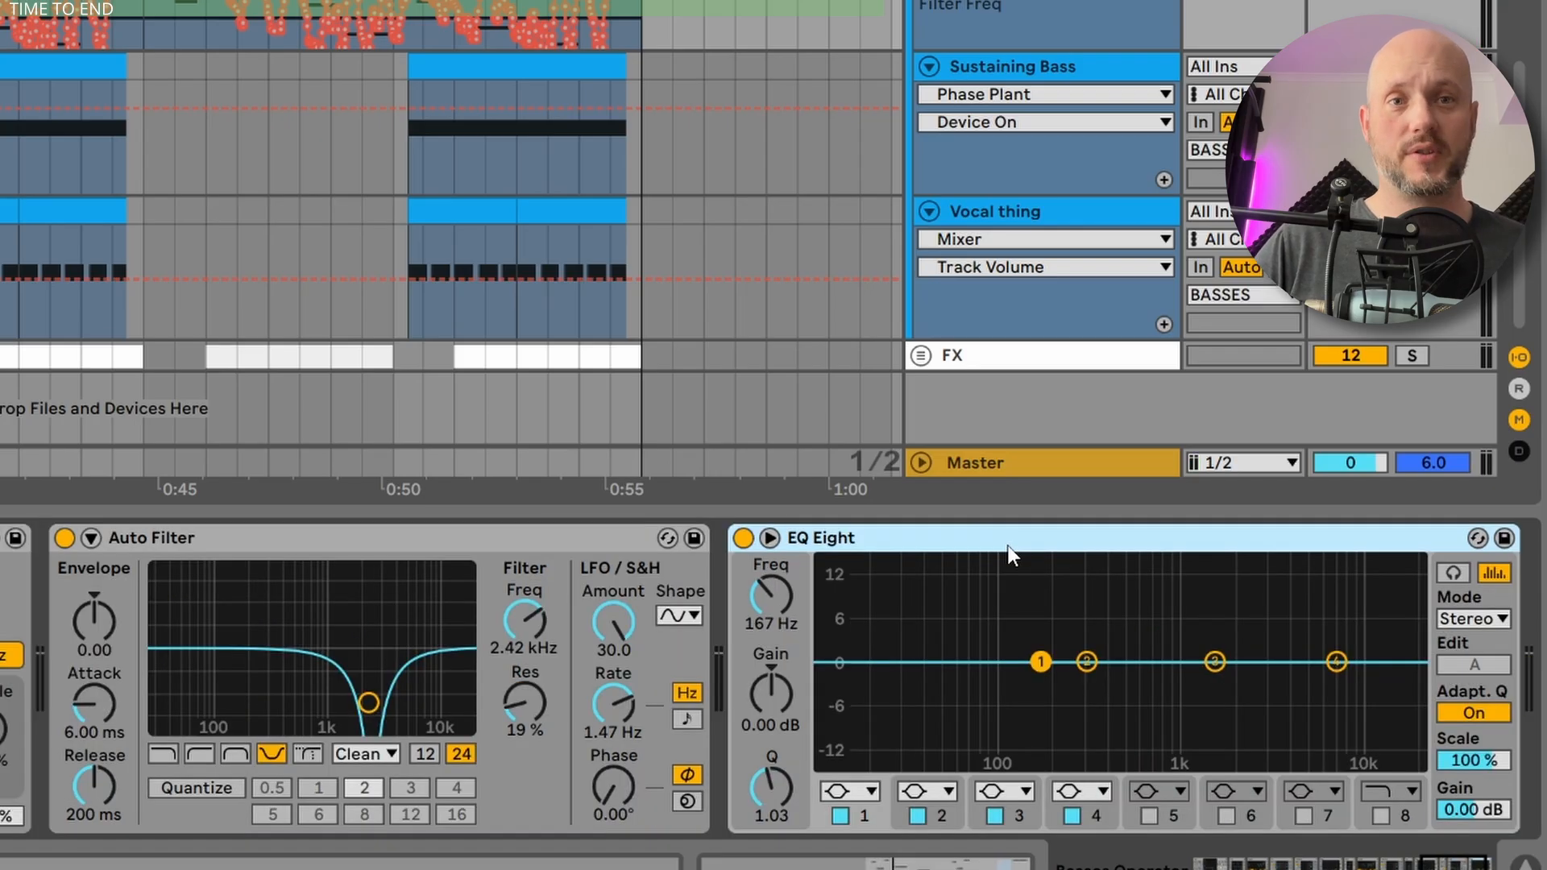
# On the final EQ Eight, cut band 1 by 5.83 dB at 167 Hz and band 2 by 8.55 dB at 303 Hz, with band 4 high-cut at 7.74 kHz.
pyautogui.moveTo(1040, 661); pyautogui.dragTo(1041, 702)
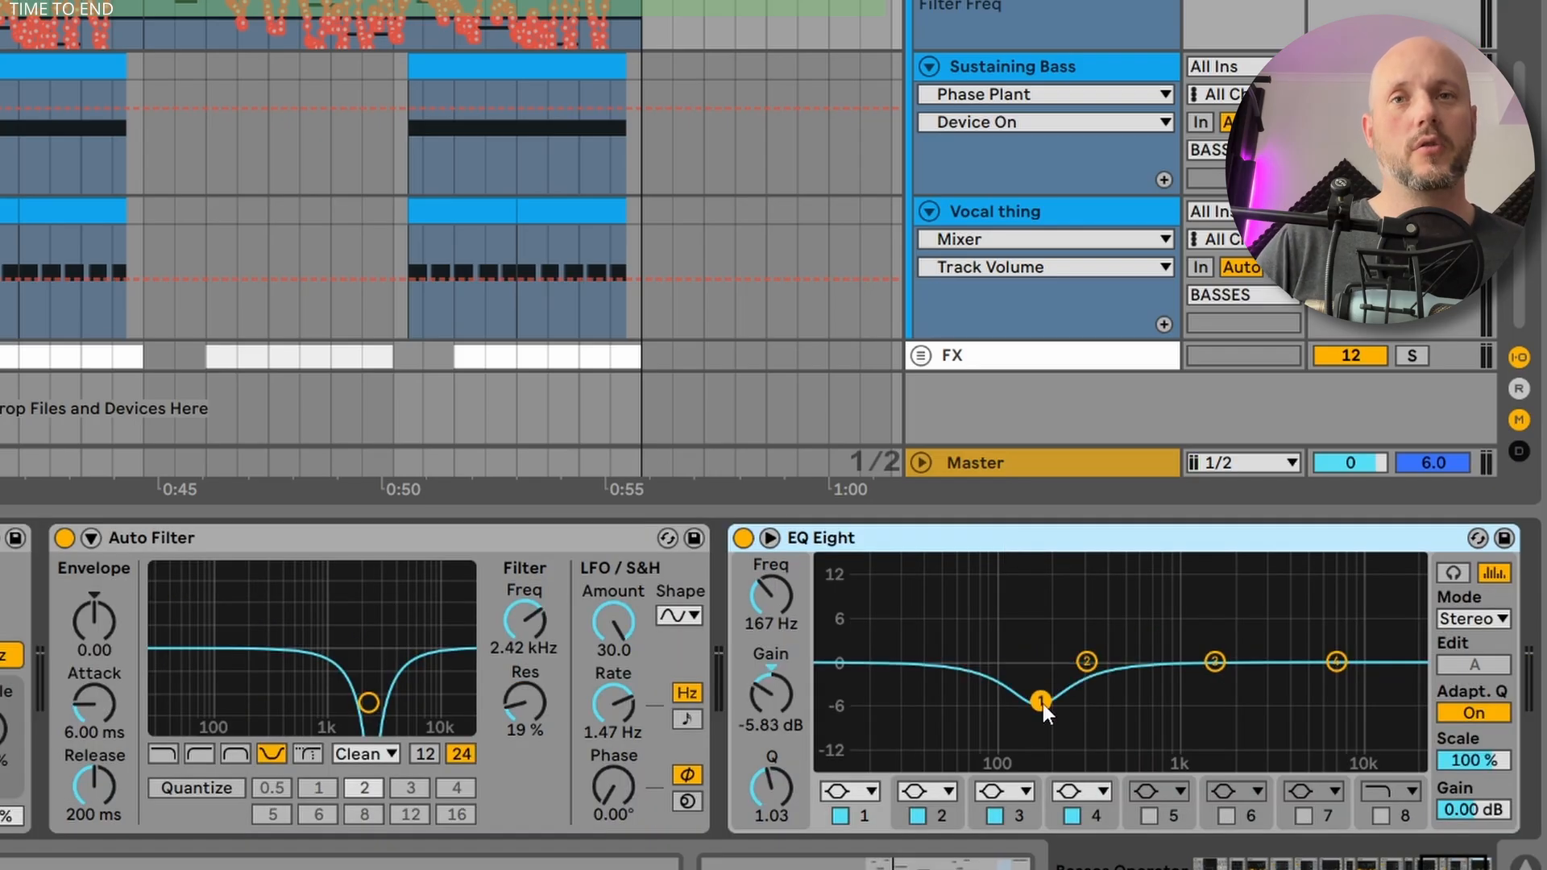
pyautogui.click(719, 622)
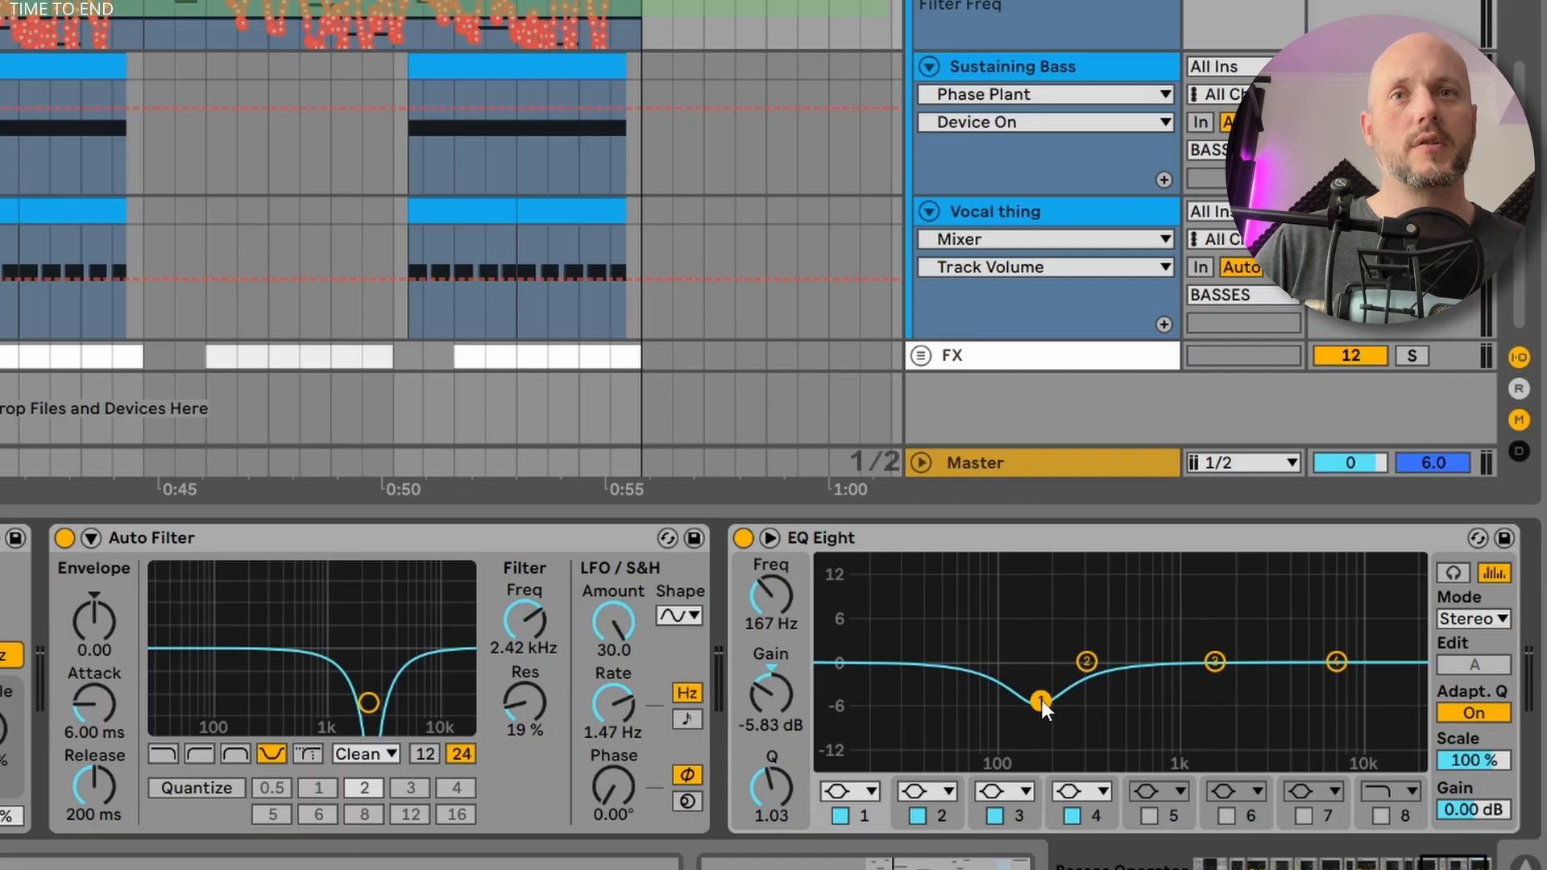
pyautogui.moveTo(1086, 661); pyautogui.dragTo(1086, 719)
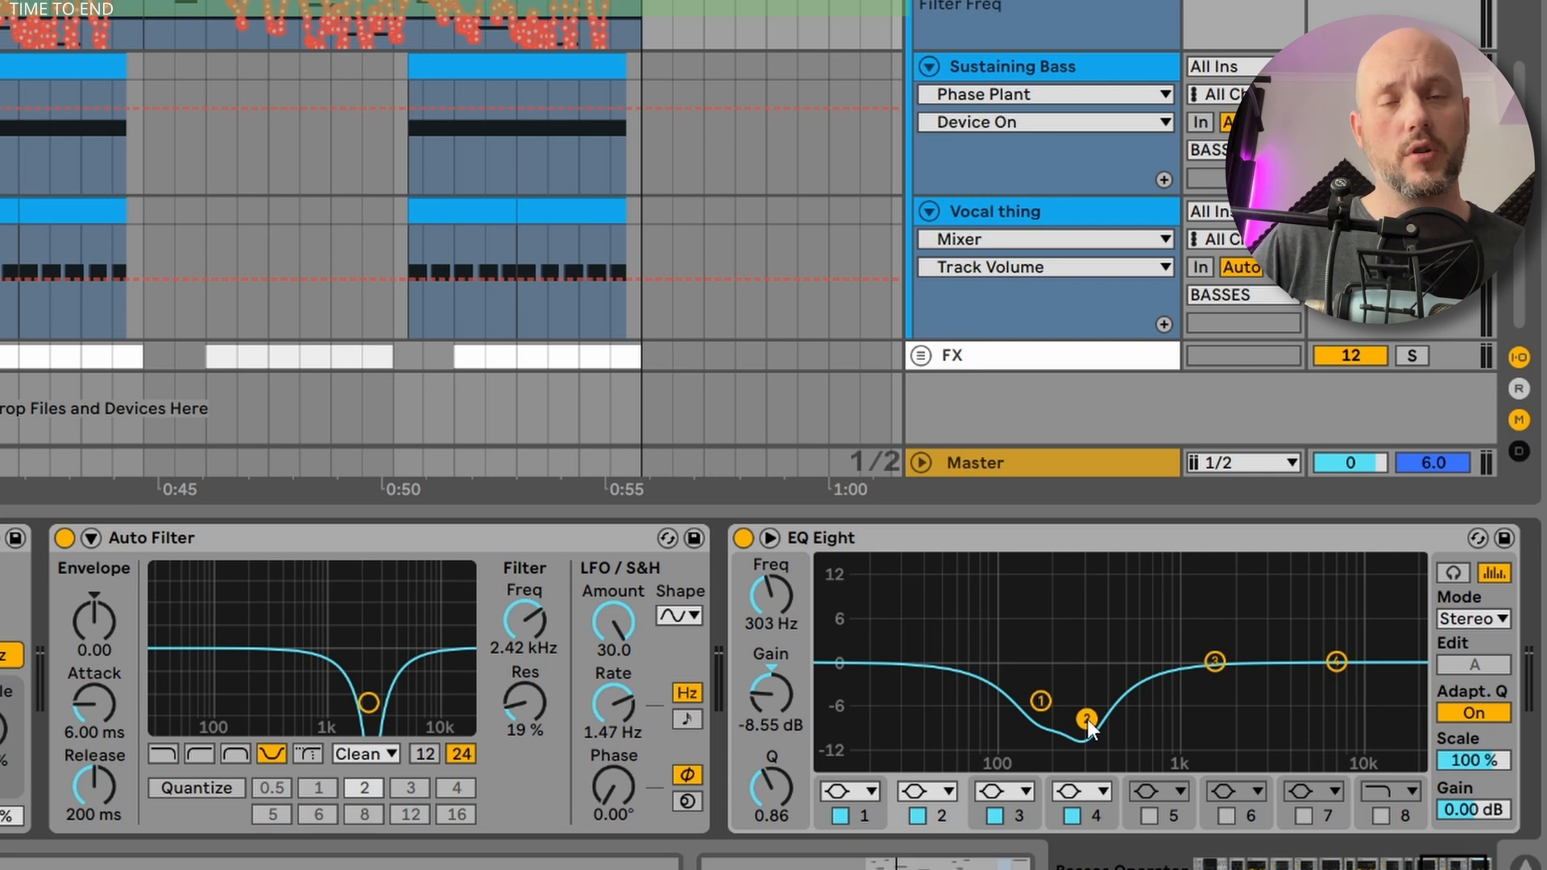
pyautogui.press('space')
pyautogui.press('space')
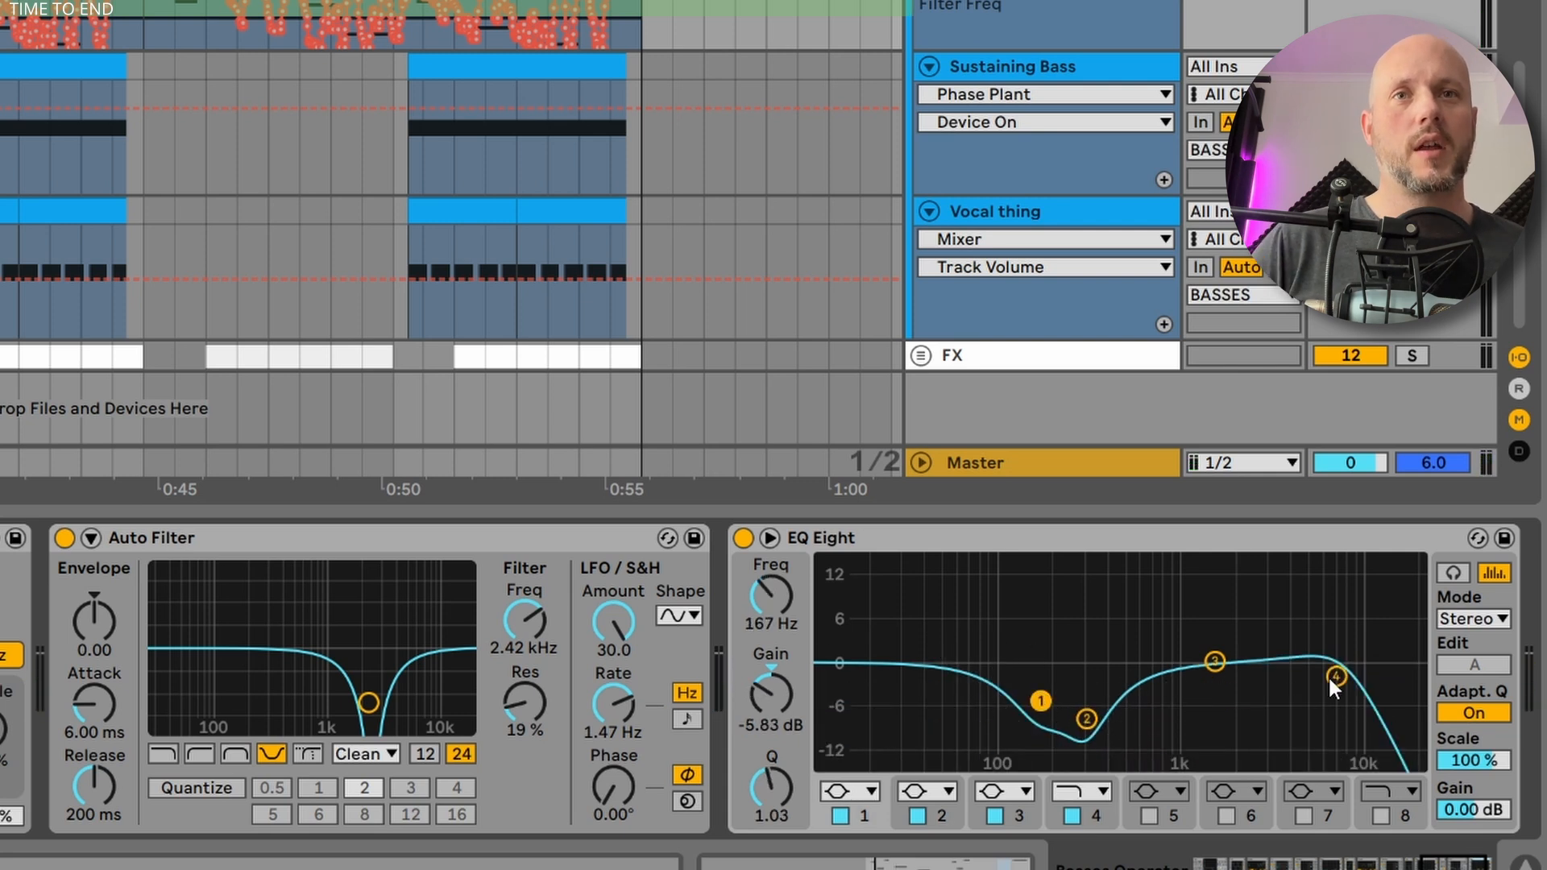
pyautogui.click(1336, 673)
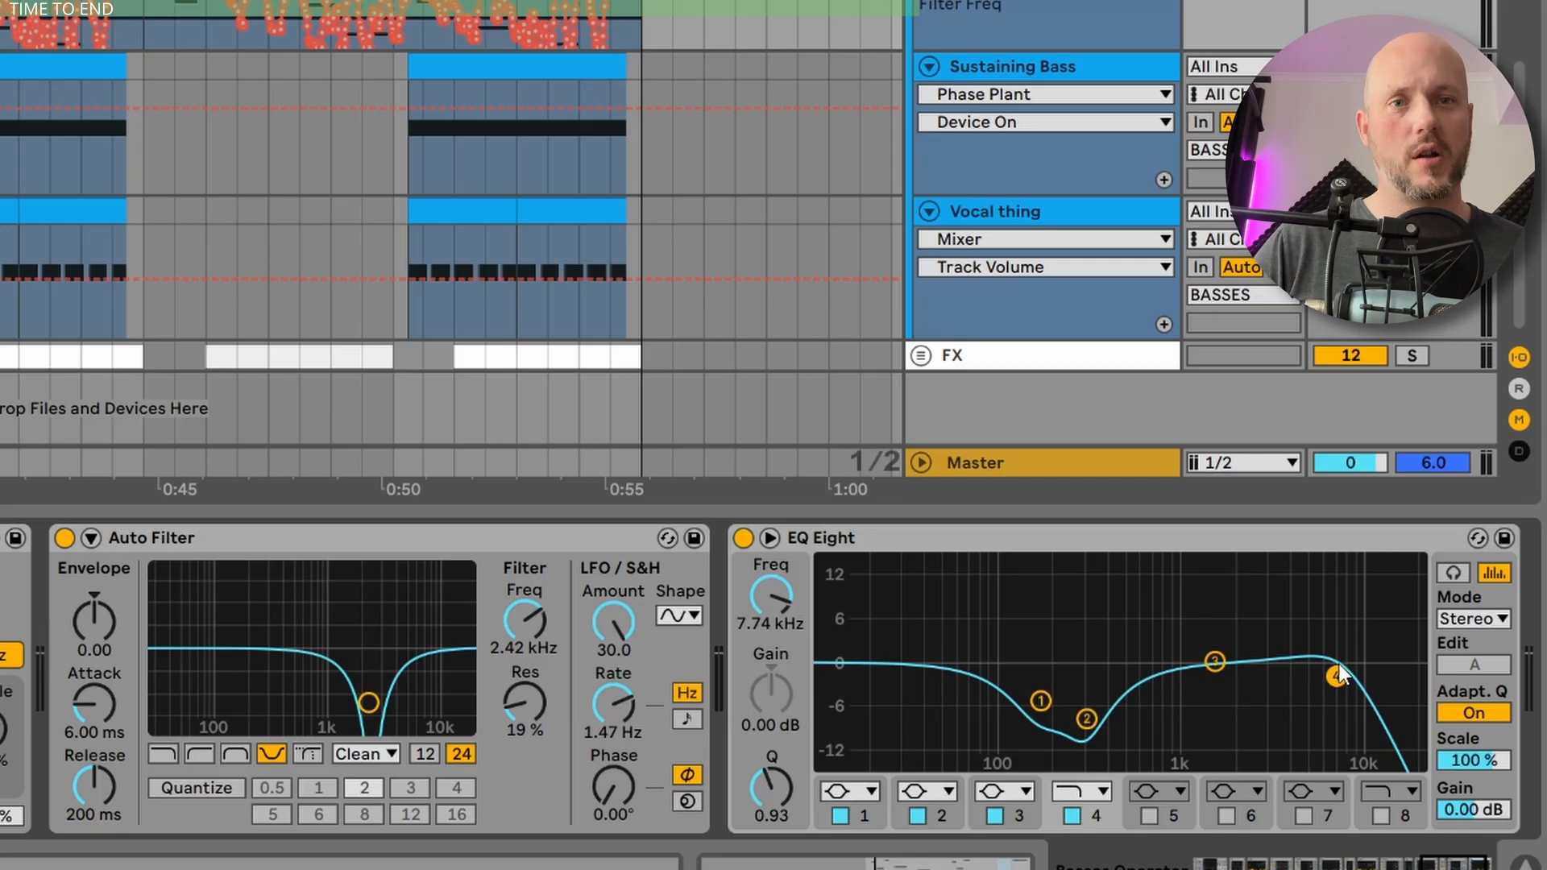
pyautogui.press('space')
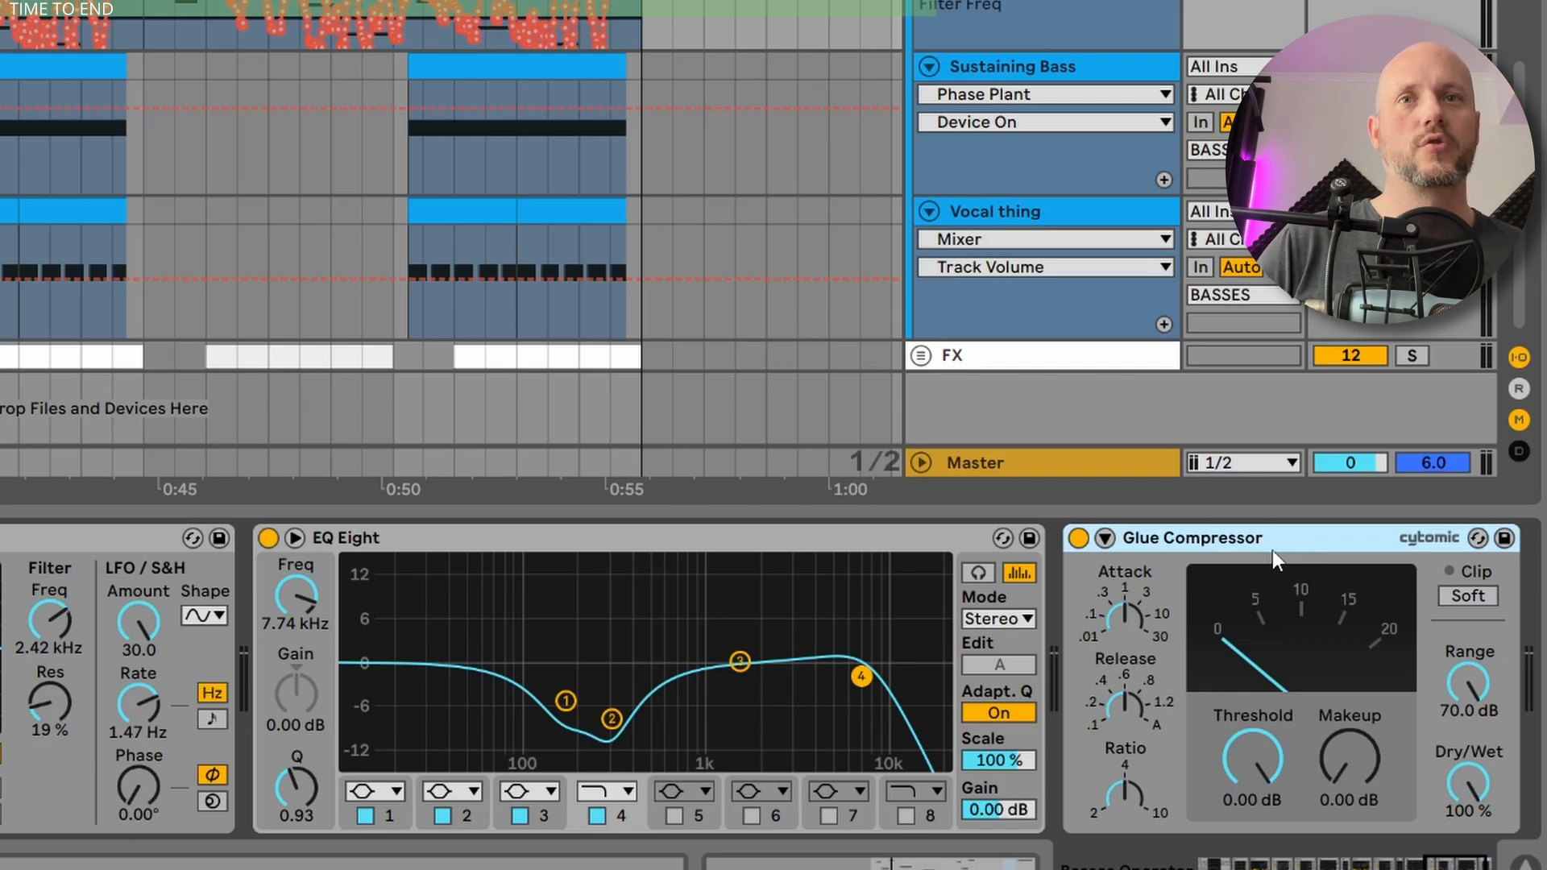
# Set the Glue Compressor to a ratio of 10, a -34.9 dB threshold and 20.0 dB makeup gain, and audition the bass.
pyautogui.moveTo(1124, 796); pyautogui.dragTo(1124, 761)
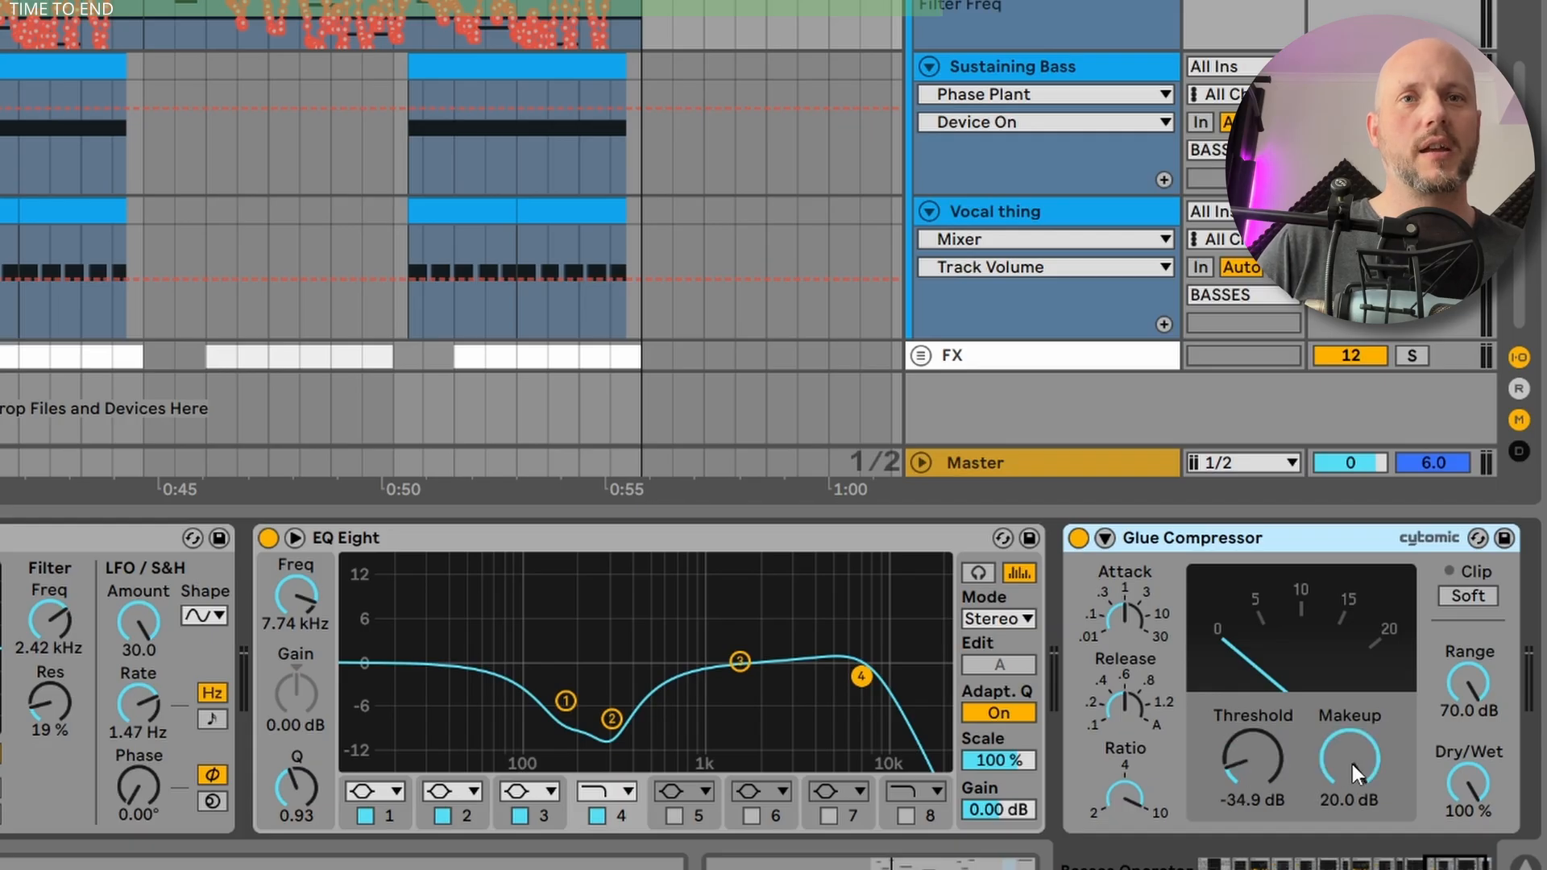
pyautogui.press('space')
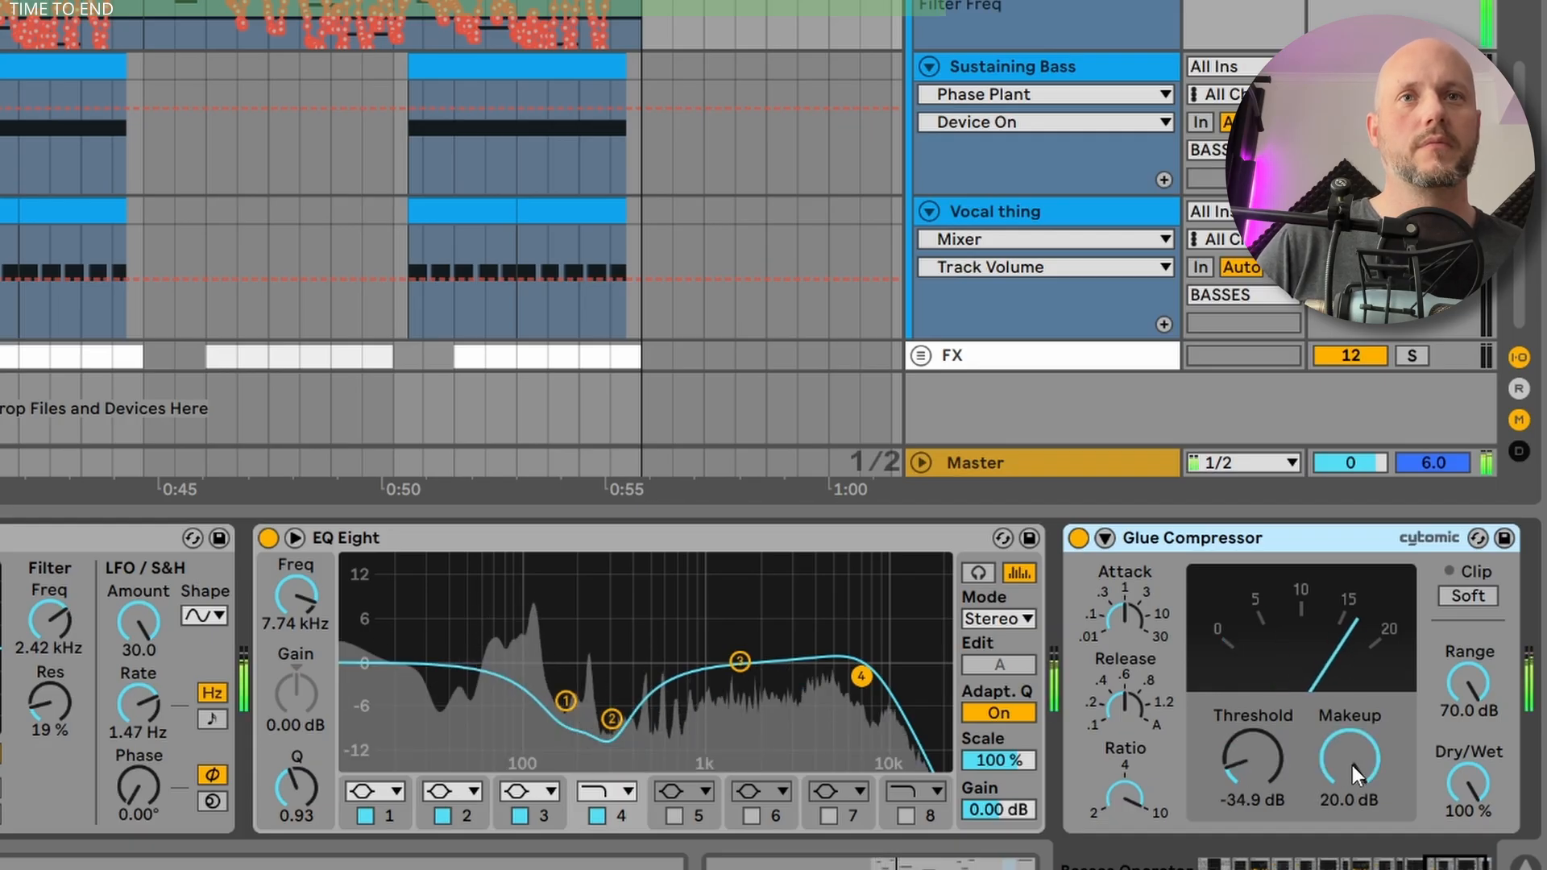
pyautogui.press('space')
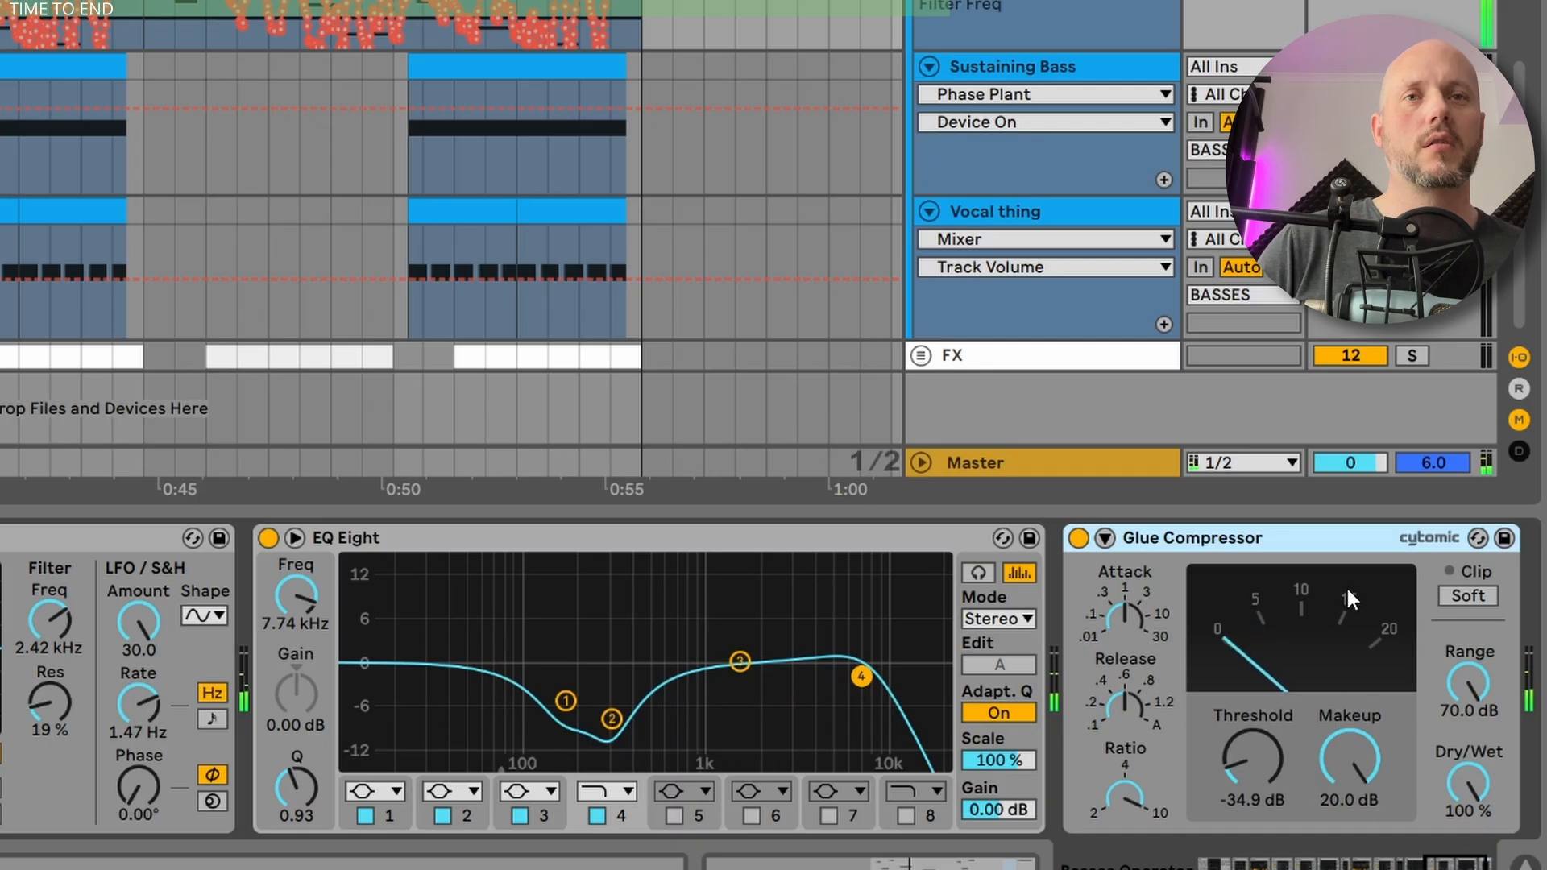
# Duplicate the Glue Compressor, add a Limiter with 14.5 dB gain after it, and audition the bass.
pyautogui.hotkey('ctrl', 'd')
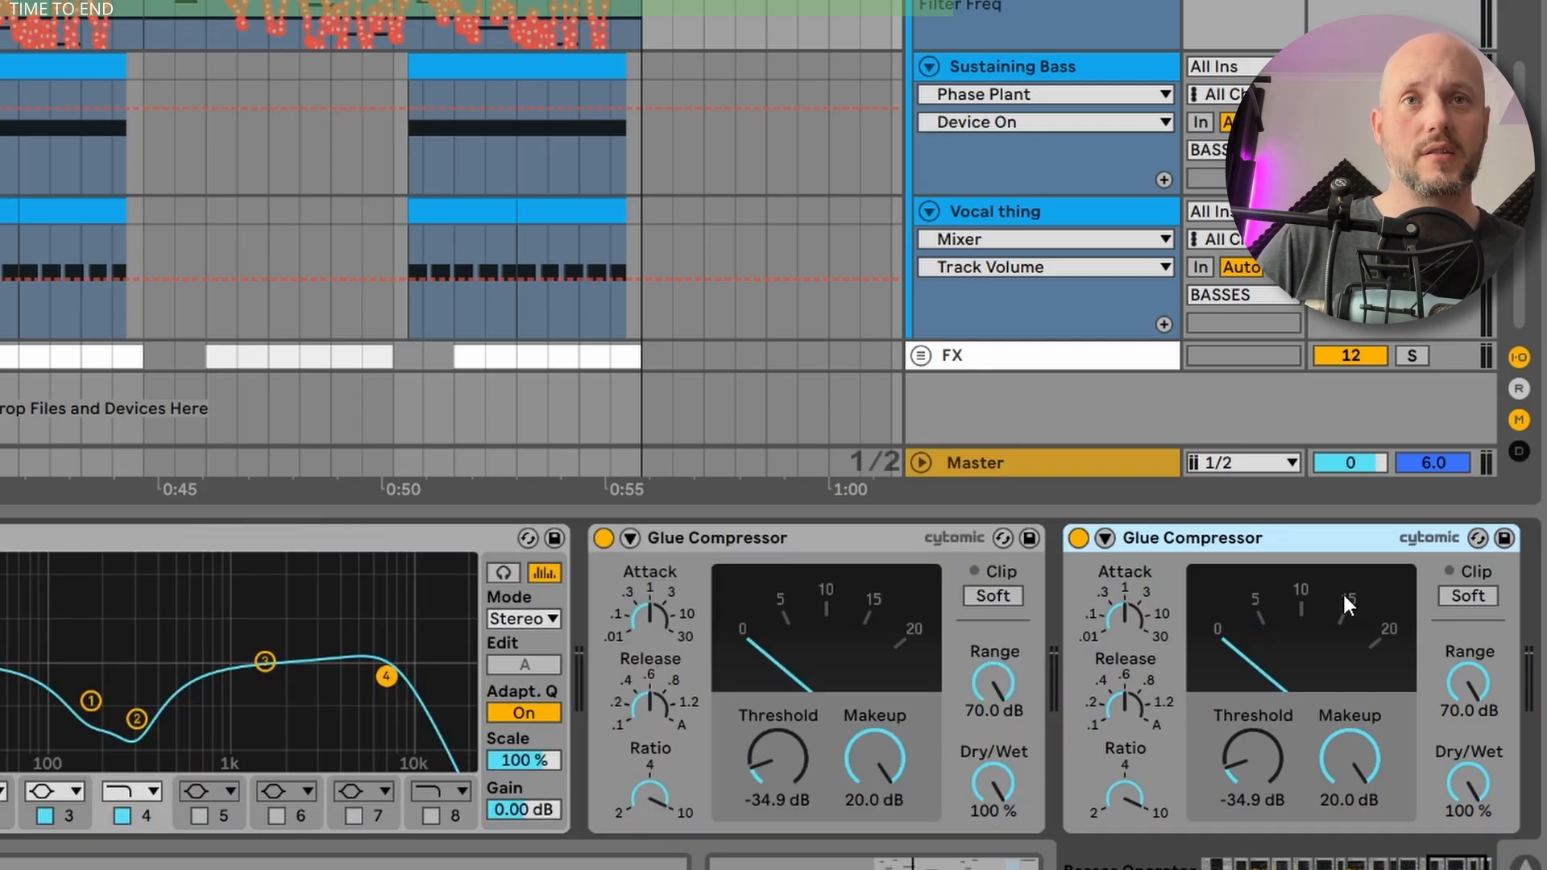
pyautogui.press('space')
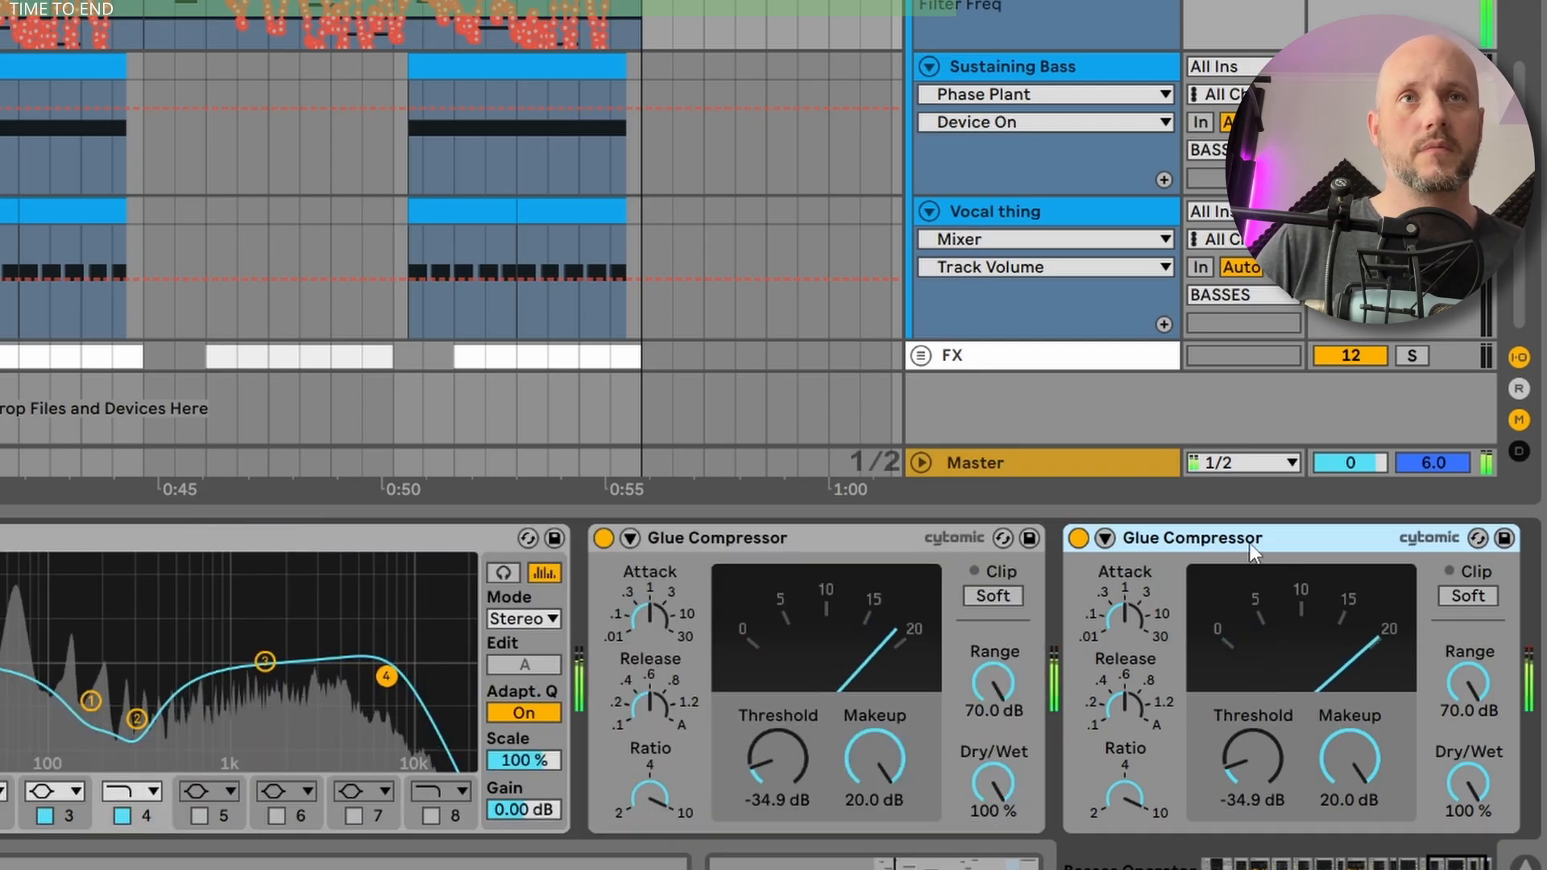
pyautogui.press('space')
pyautogui.hotkey('ctrl', 'z')
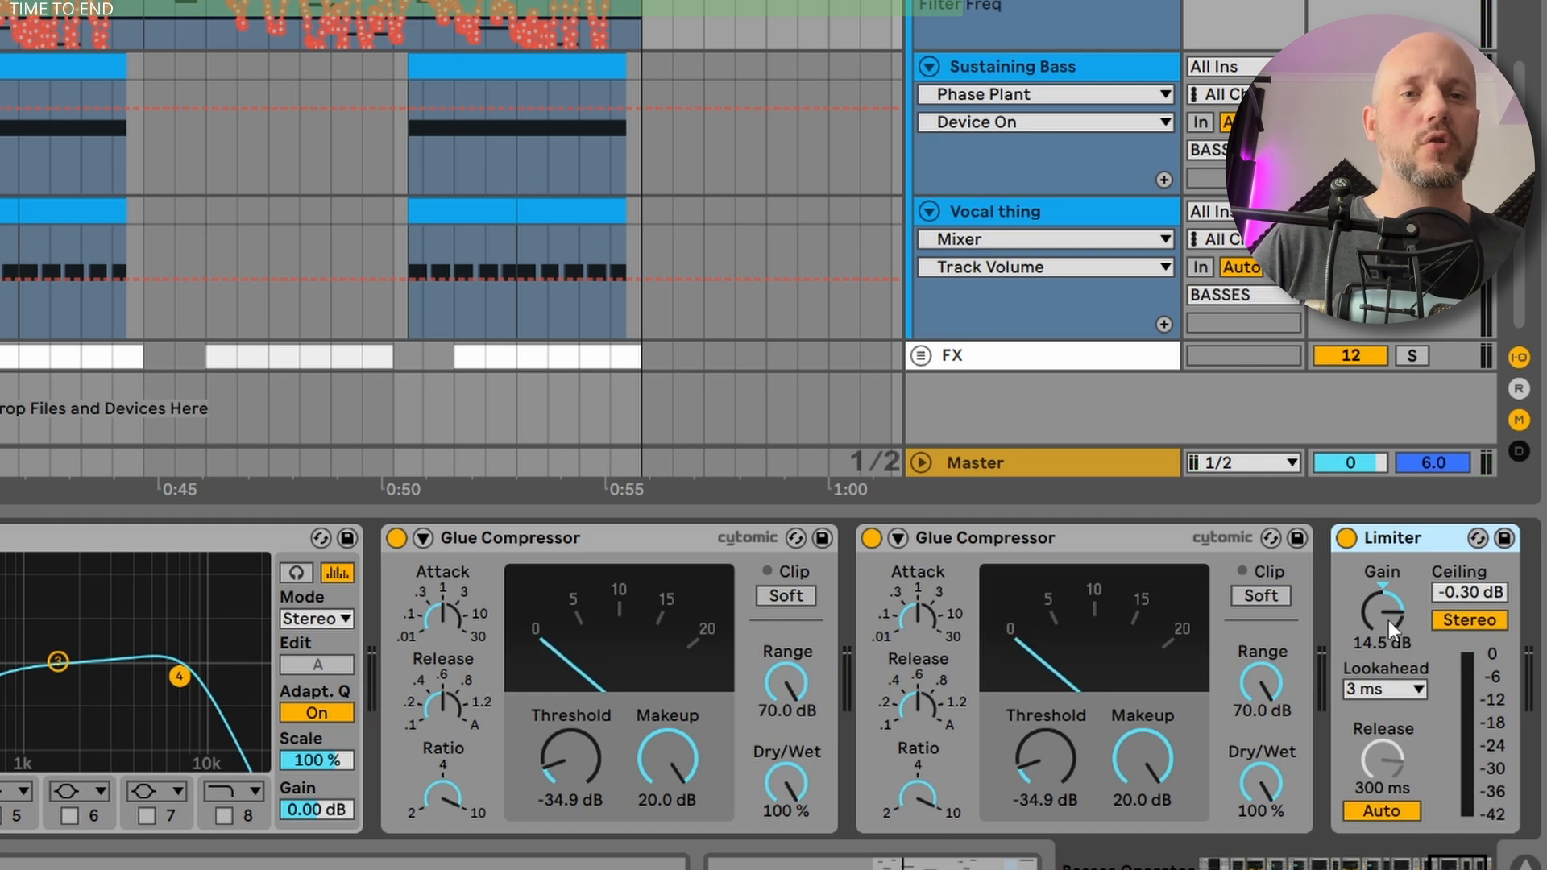
pyautogui.press('space')
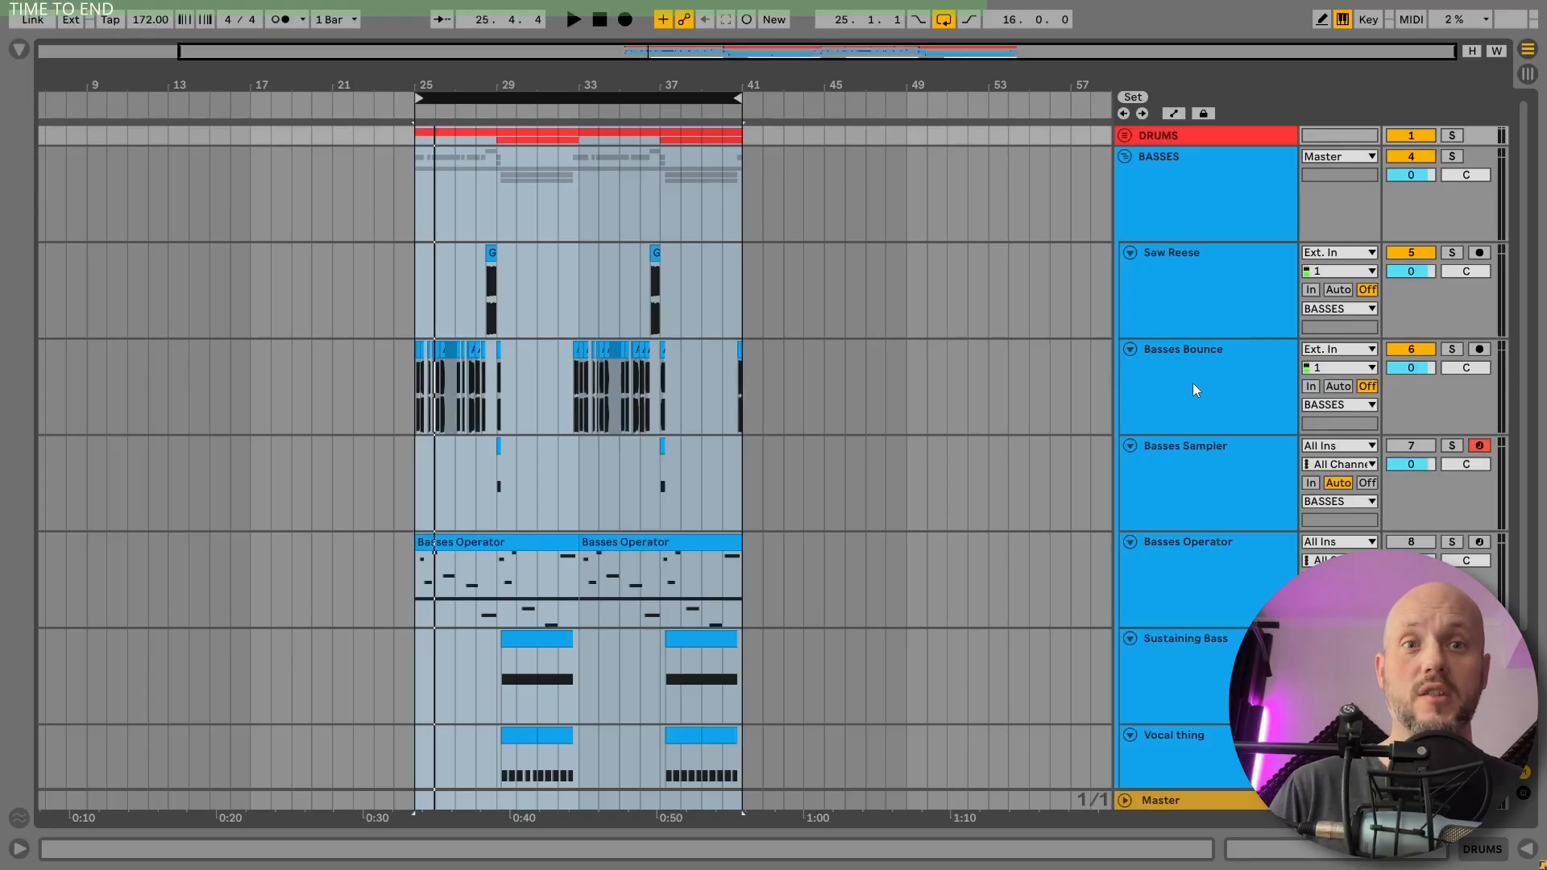
# Examine the left and right waveforms of the resampled audio clips on the Basses Bounce track up close.
pyautogui.doubleClick(1193, 385)
pyautogui.moveTo(420, 76); pyautogui.dragTo(548, 105)
pyautogui.moveTo(306, 97); pyautogui.dragTo(39, 97)
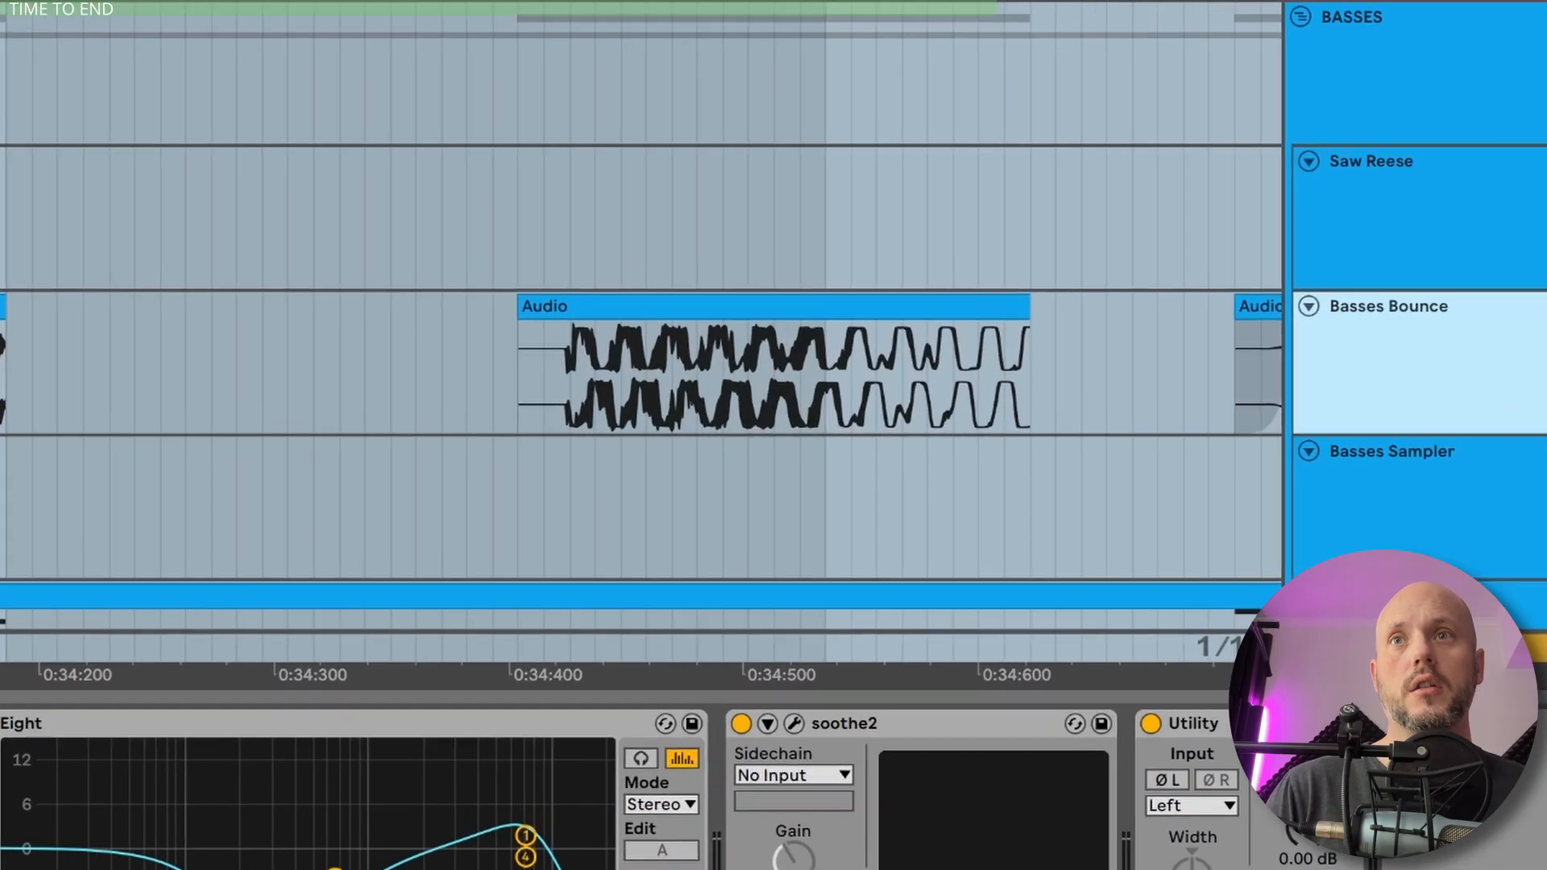
pyautogui.moveTo(849, 85); pyautogui.dragTo(740, 105)
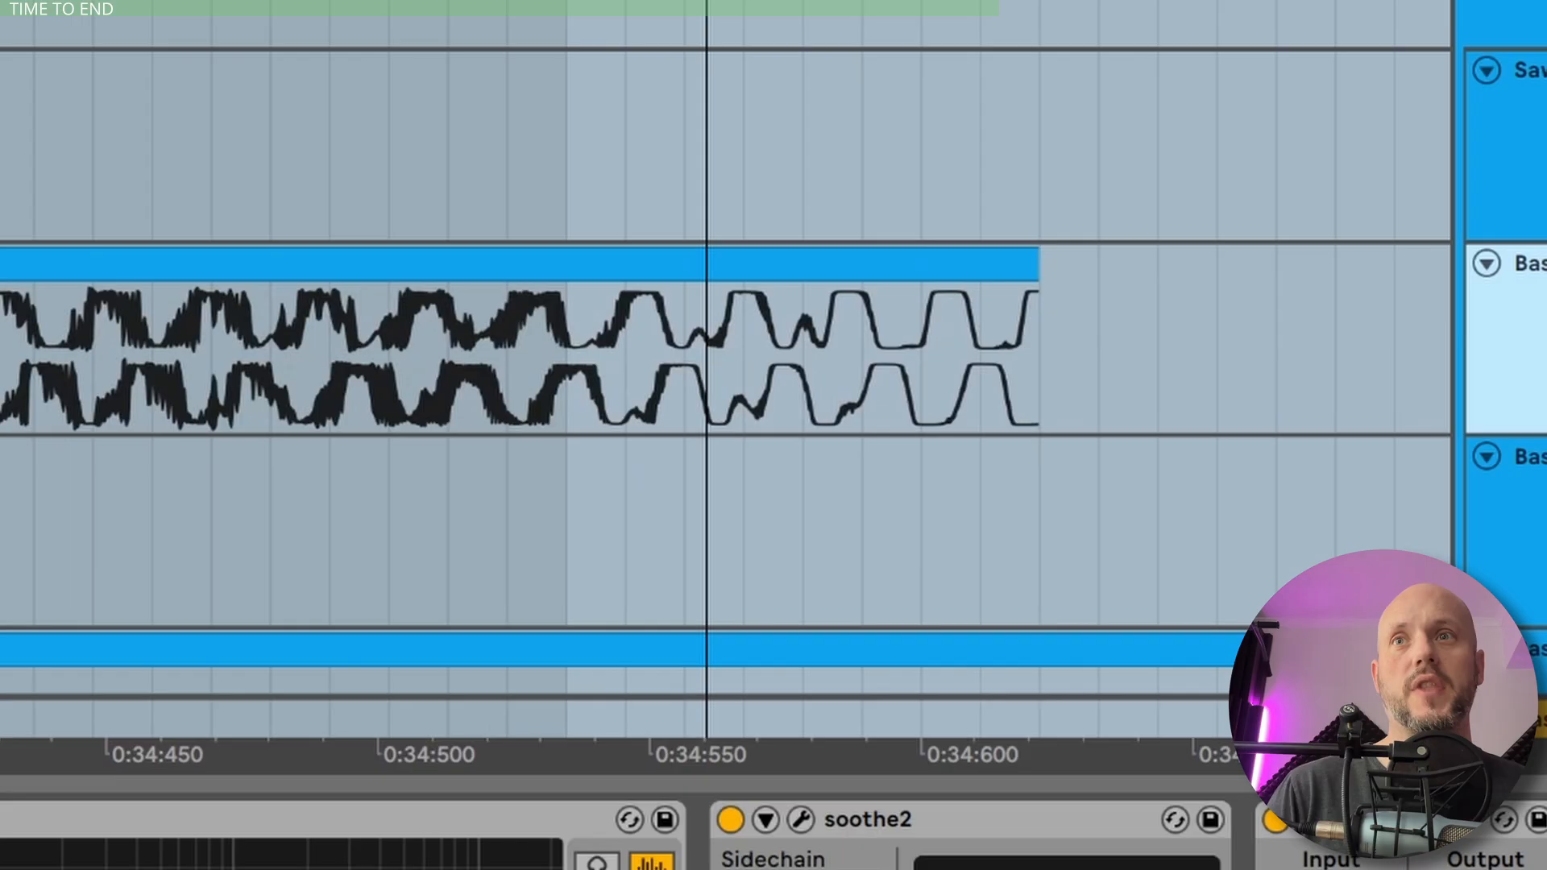
pyautogui.moveTo(706, 4); pyautogui.dragTo(48, 16)
pyautogui.moveTo(1369, 17); pyautogui.dragTo(291, 3)
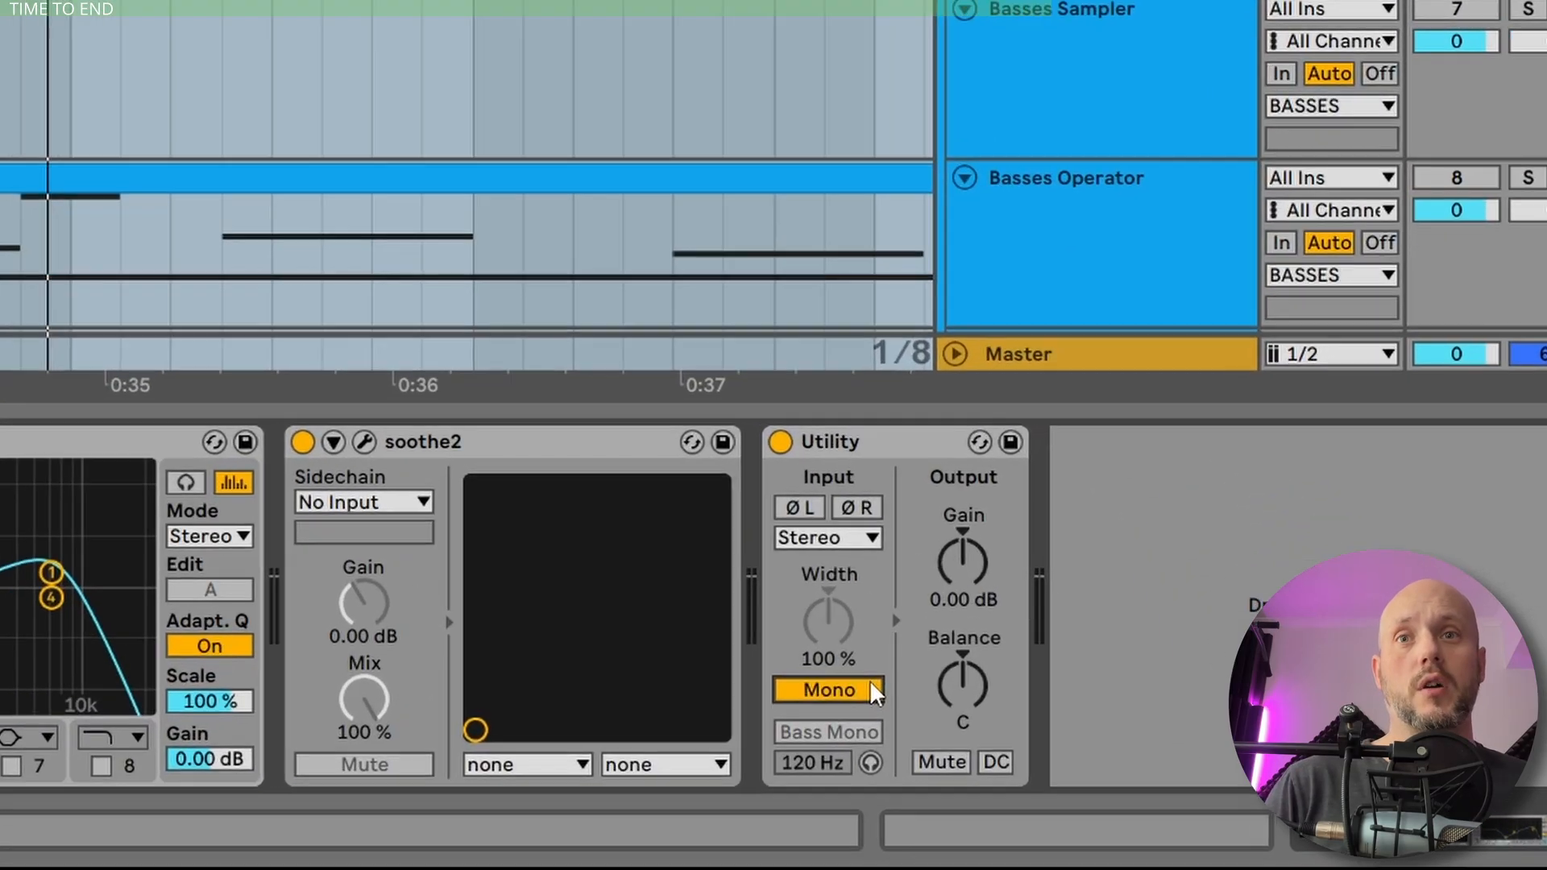
# Turn off Mono in the Basses Bounce track's Utility and check its input channel options, leaving Stereo selected.
pyautogui.click(1052, 768)
pyautogui.click(770, 489)
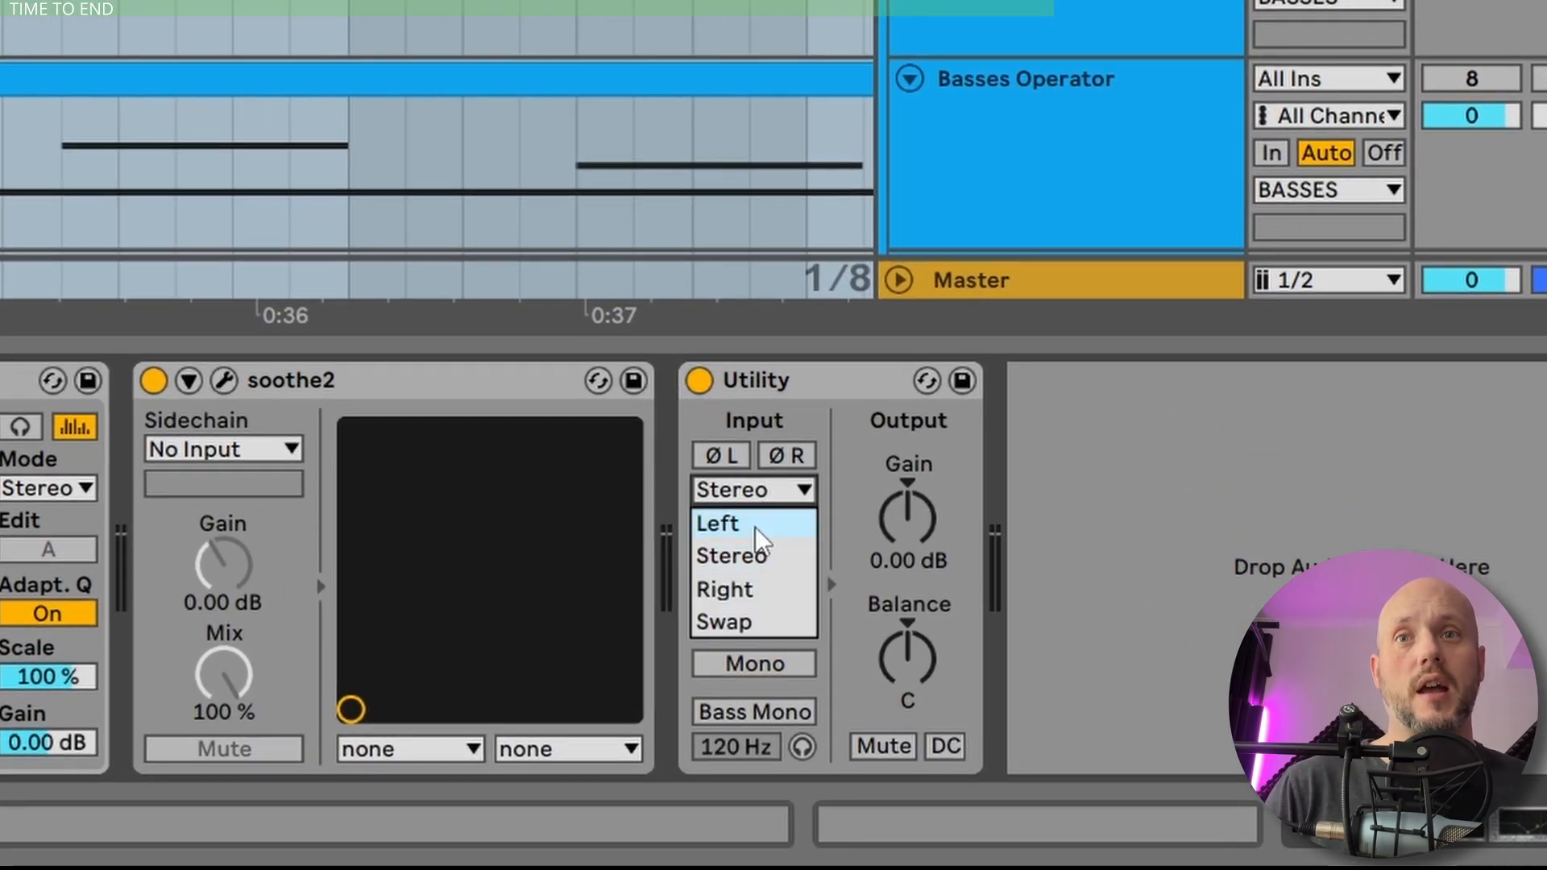
pyautogui.click(828, 362)
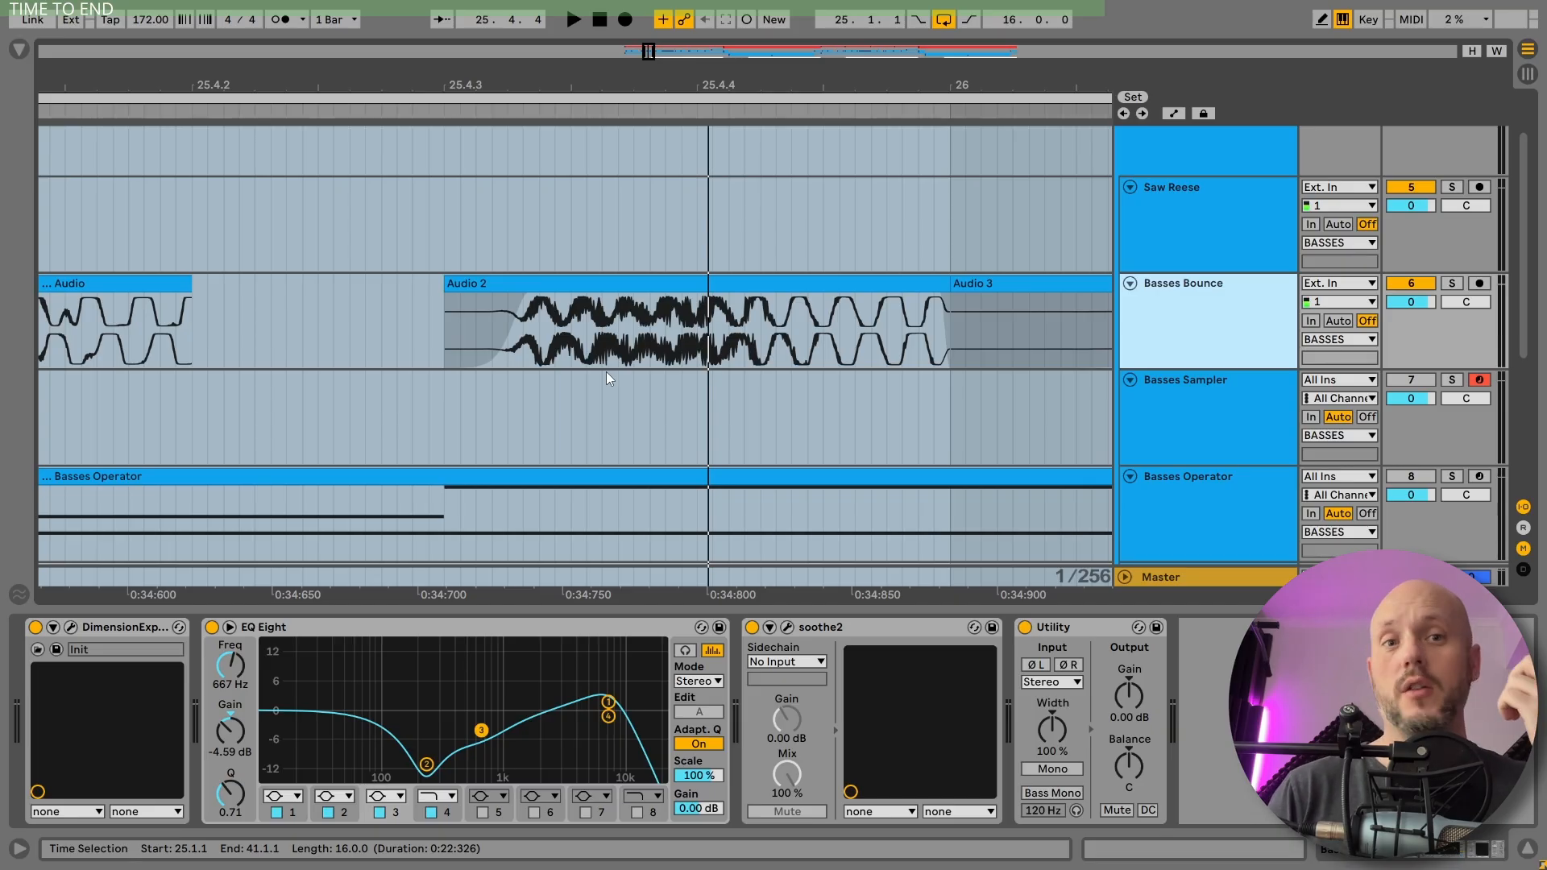
# Review the Spread setting of the Operator on the Basses Operator track as a possible source of stereo width.
pyautogui.scroll(-2, 1140, 266)
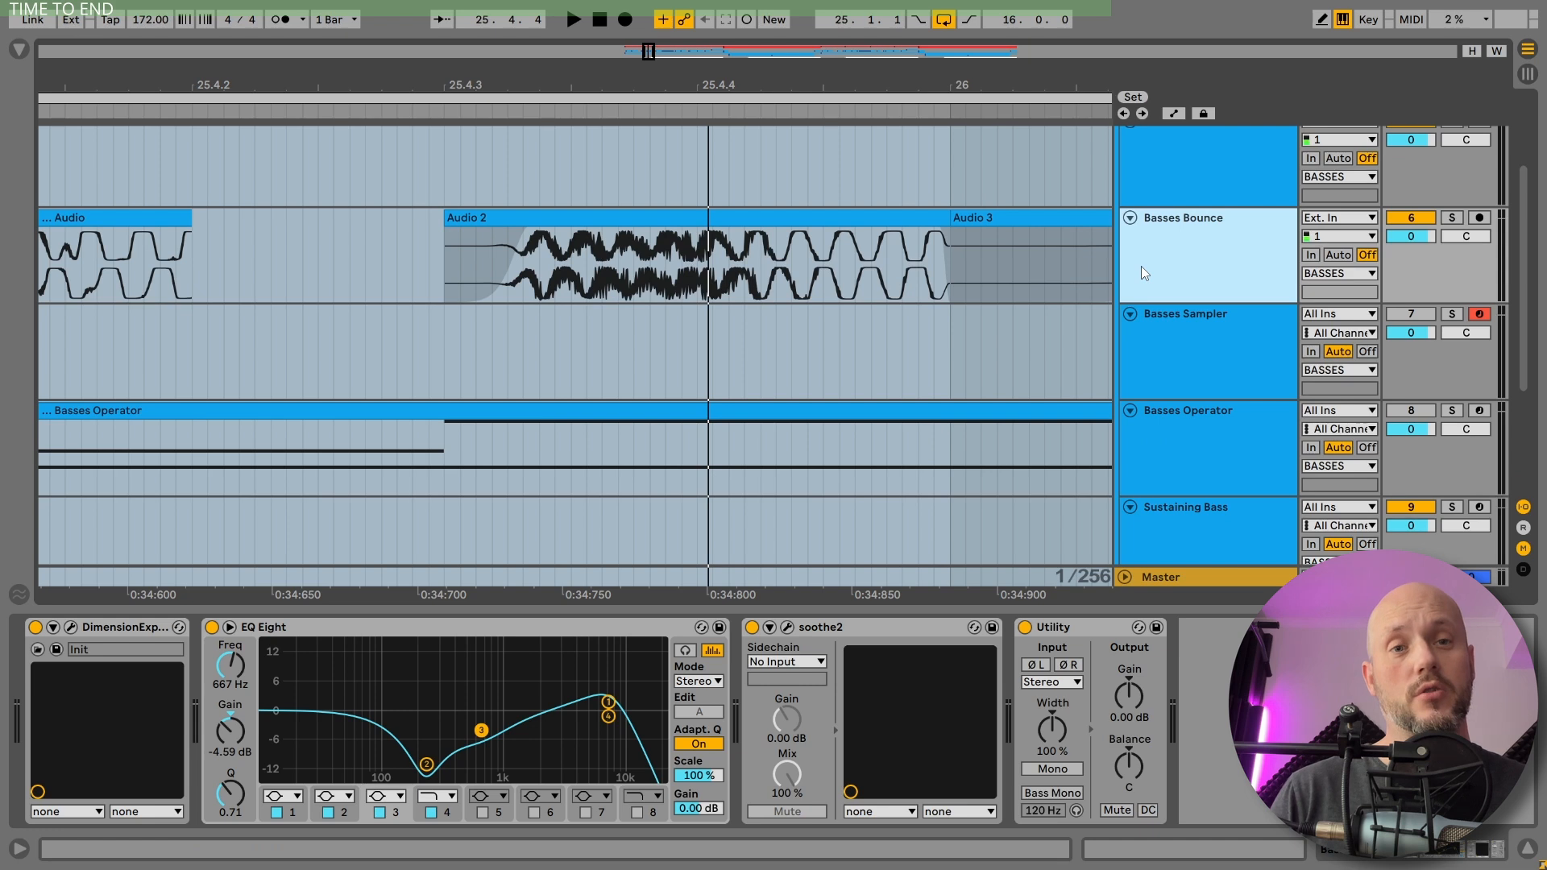
pyautogui.click(1205, 455)
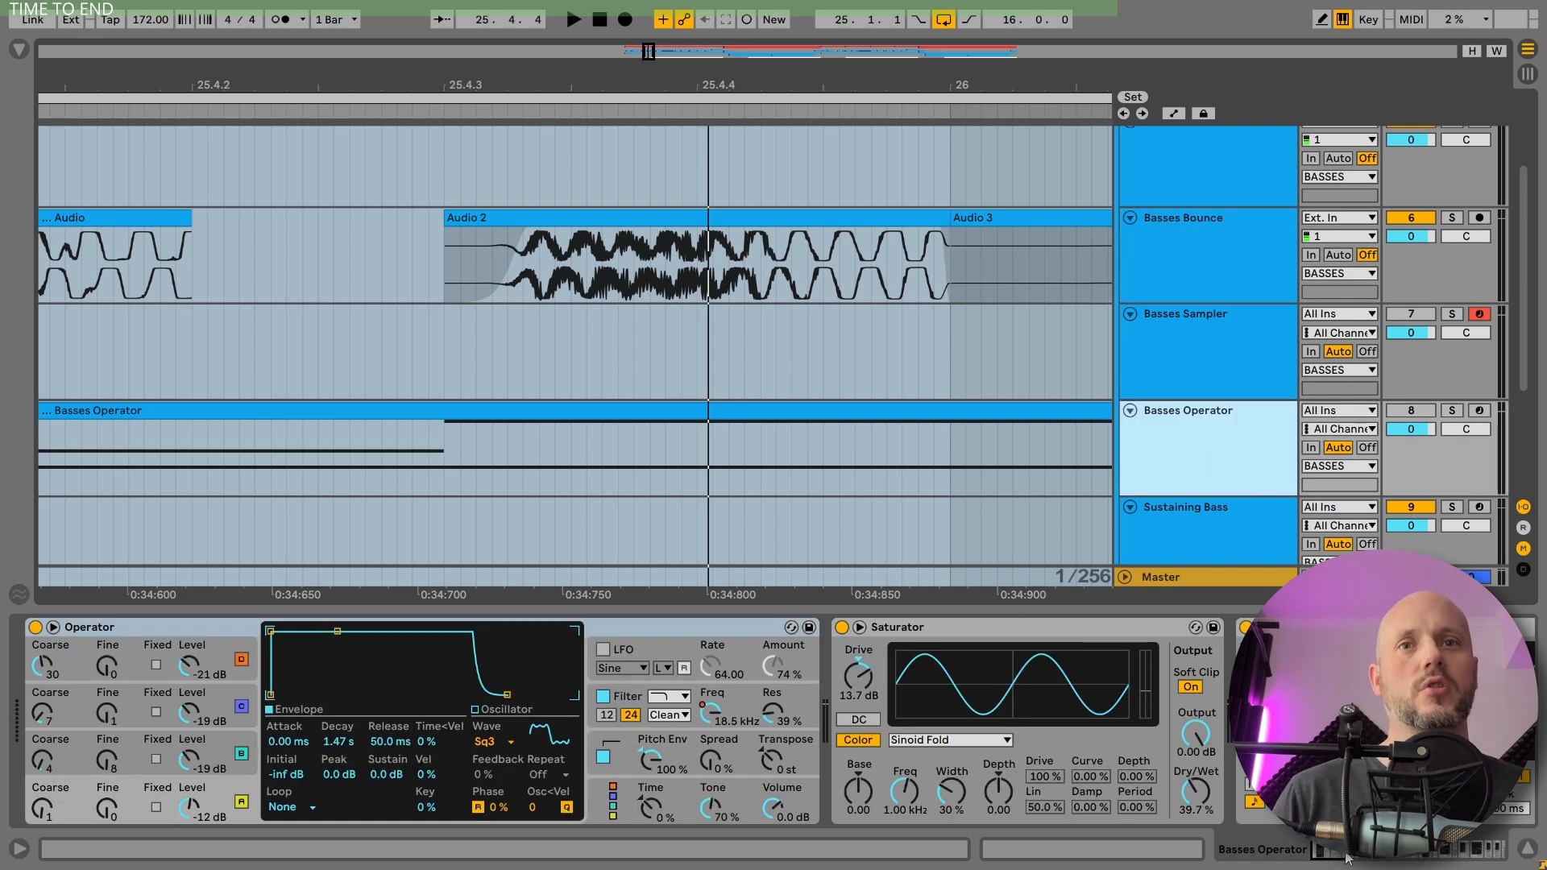
pyautogui.moveTo(1337, 854)
pyautogui.mouseDown()
pyautogui.moveTo(1352, 853)
pyautogui.moveTo(1319, 851)
pyautogui.mouseUp()
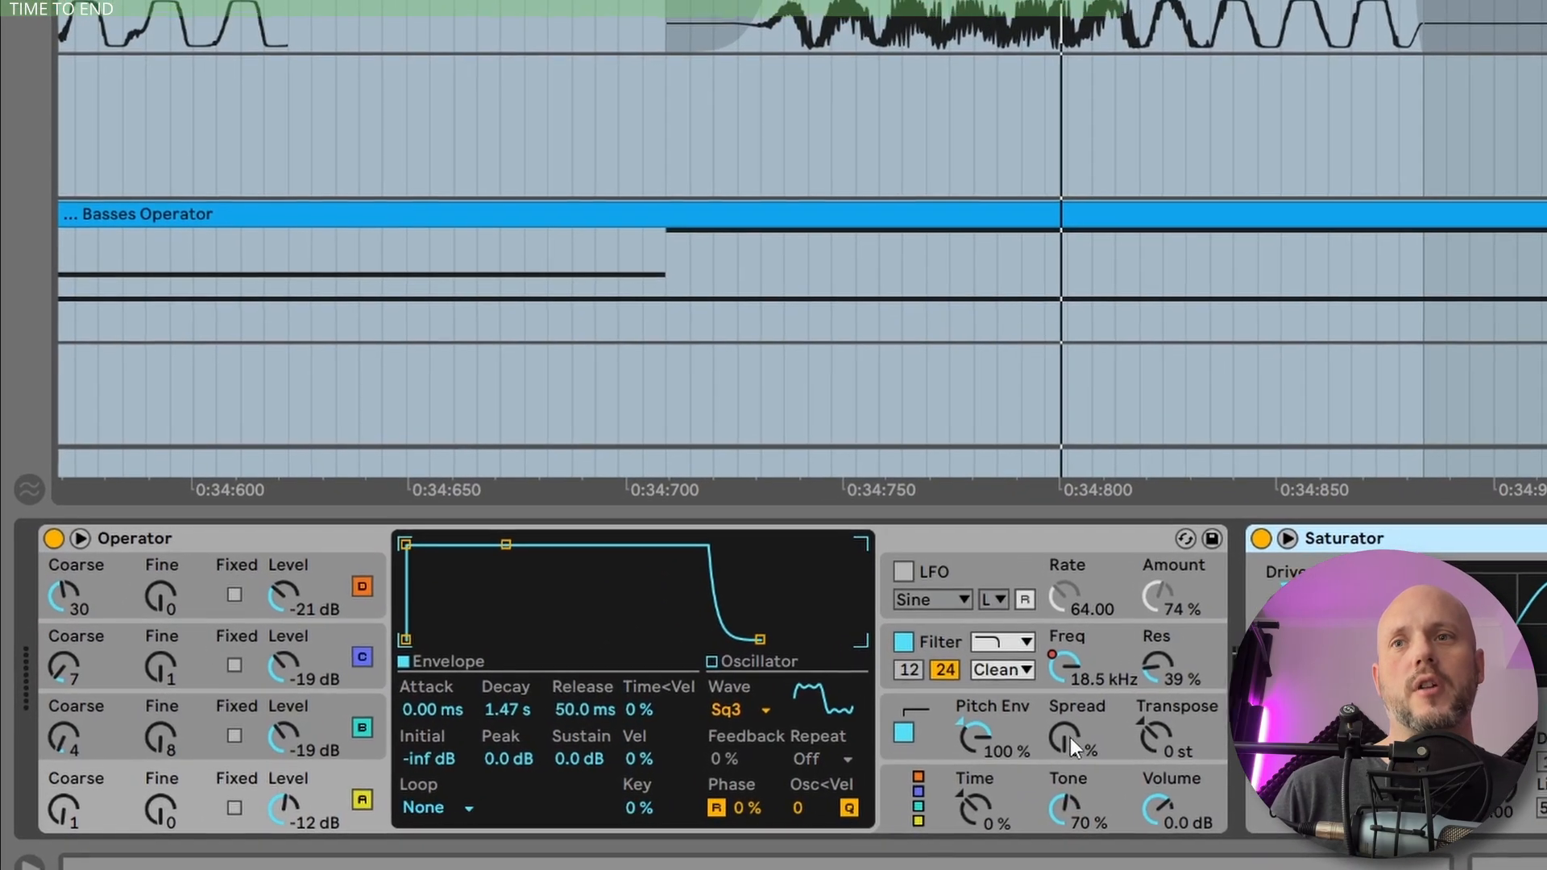
pyautogui.click(712, 759)
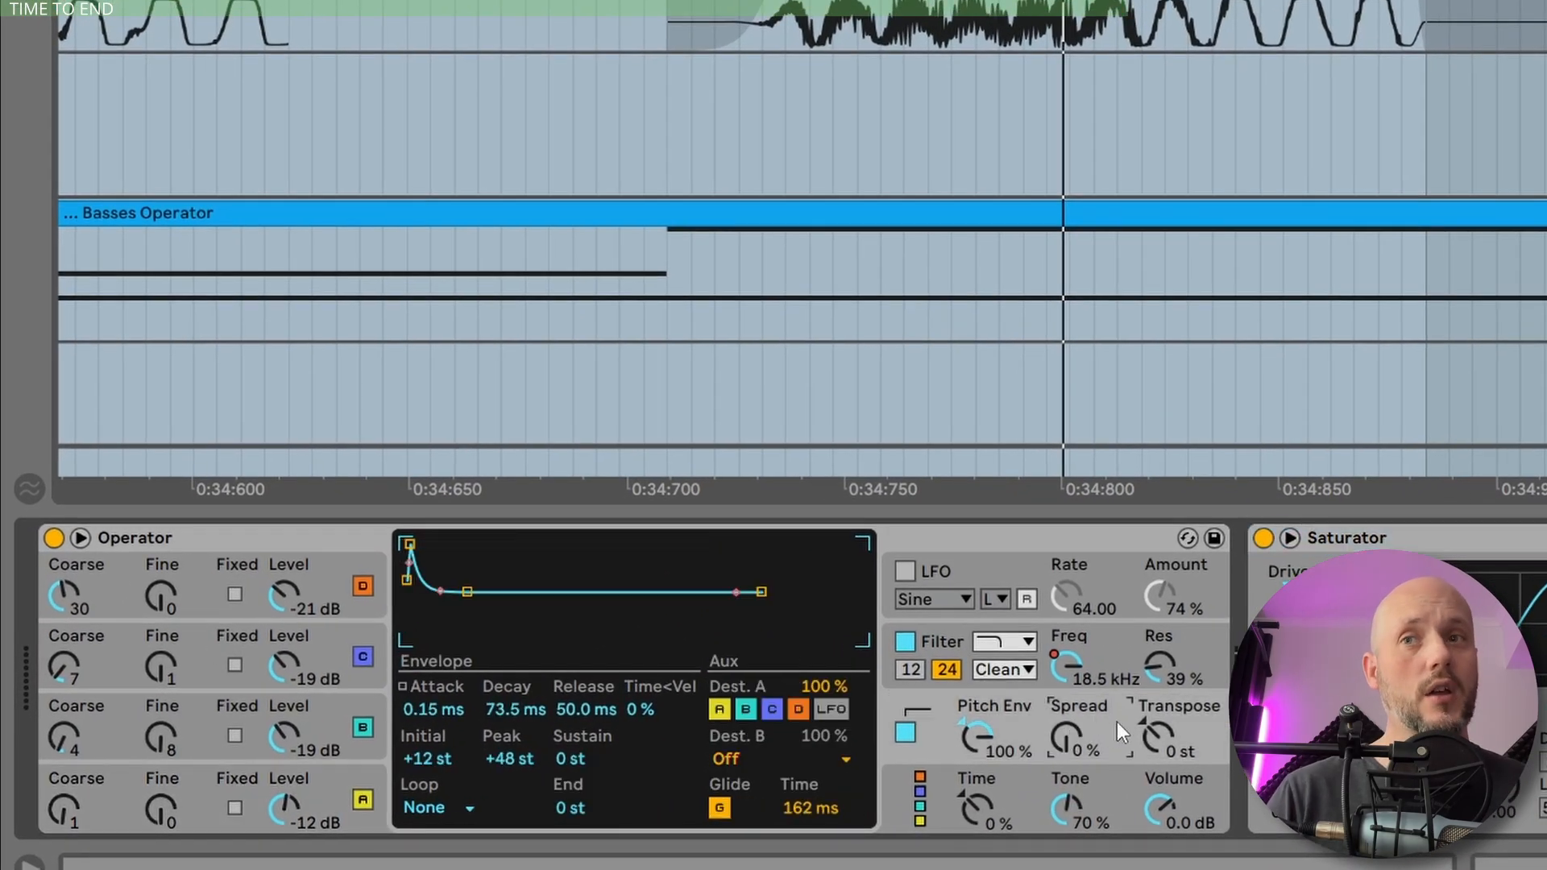
pyautogui.click(1446, 546)
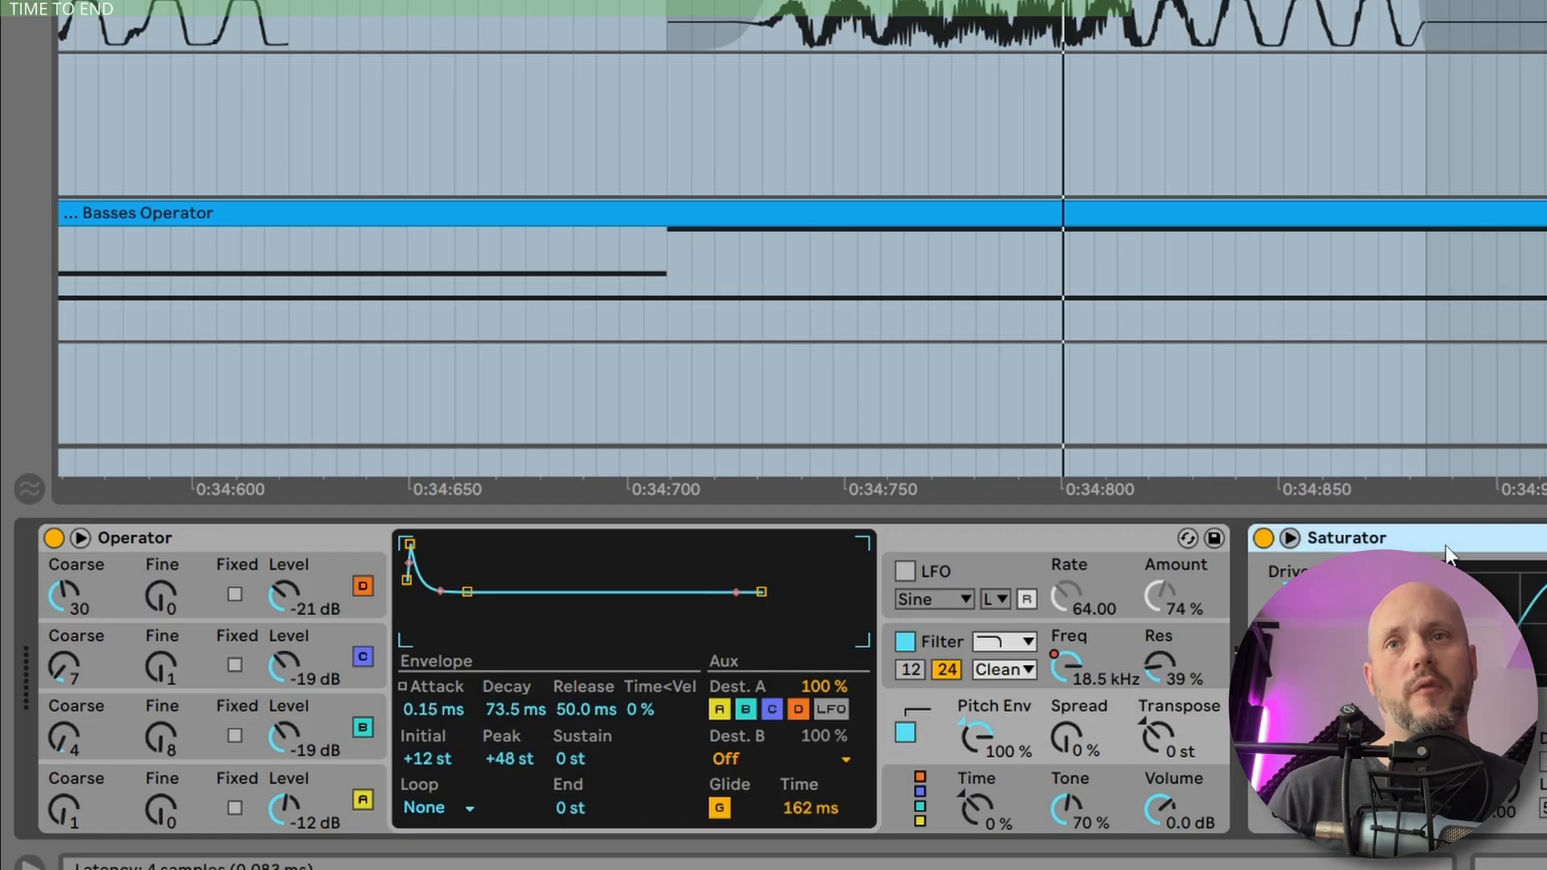
# Try a 174° Phaser-Flanger phase, solo the Basses Operator track to hear it, and reset the phase to 0.0°.
pyautogui.hscroll(10, 1446, 555)
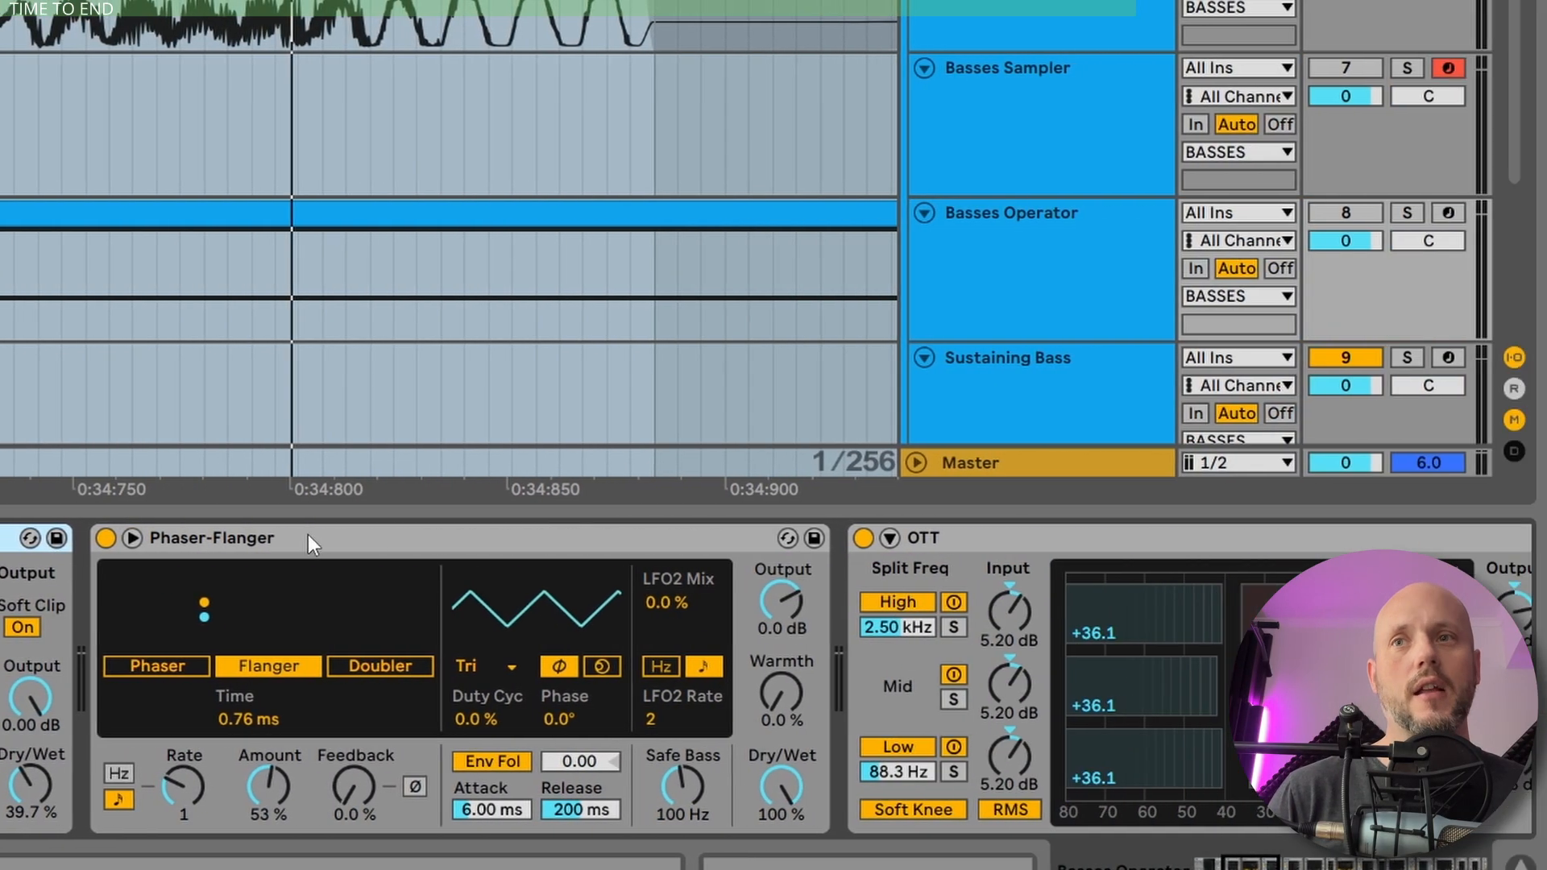
pyautogui.click(286, 535)
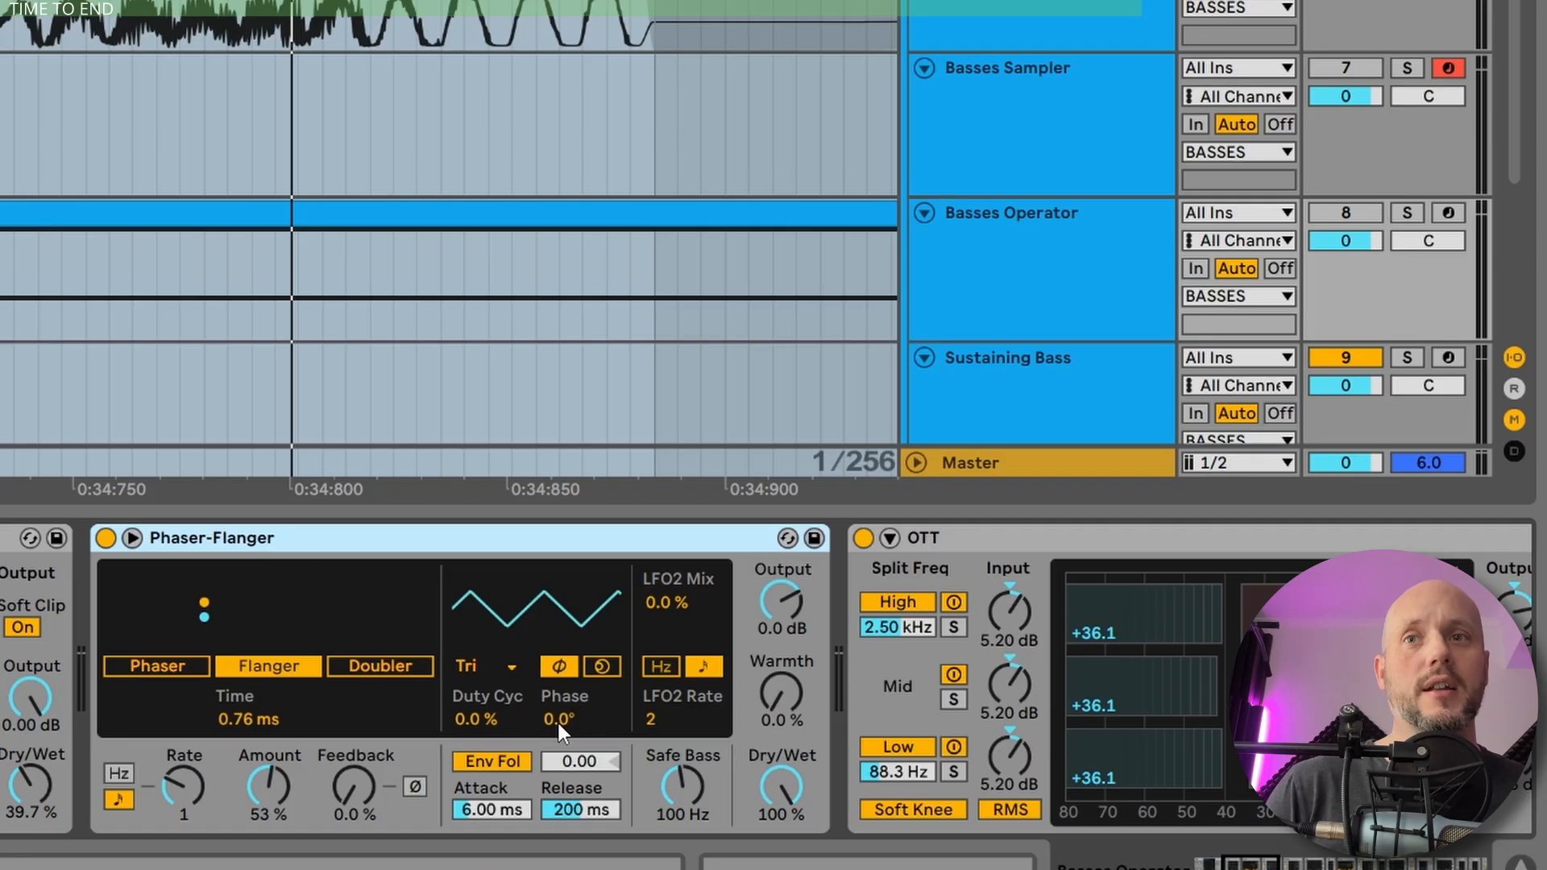
pyautogui.moveTo(557, 723); pyautogui.dragTo(557, 676)
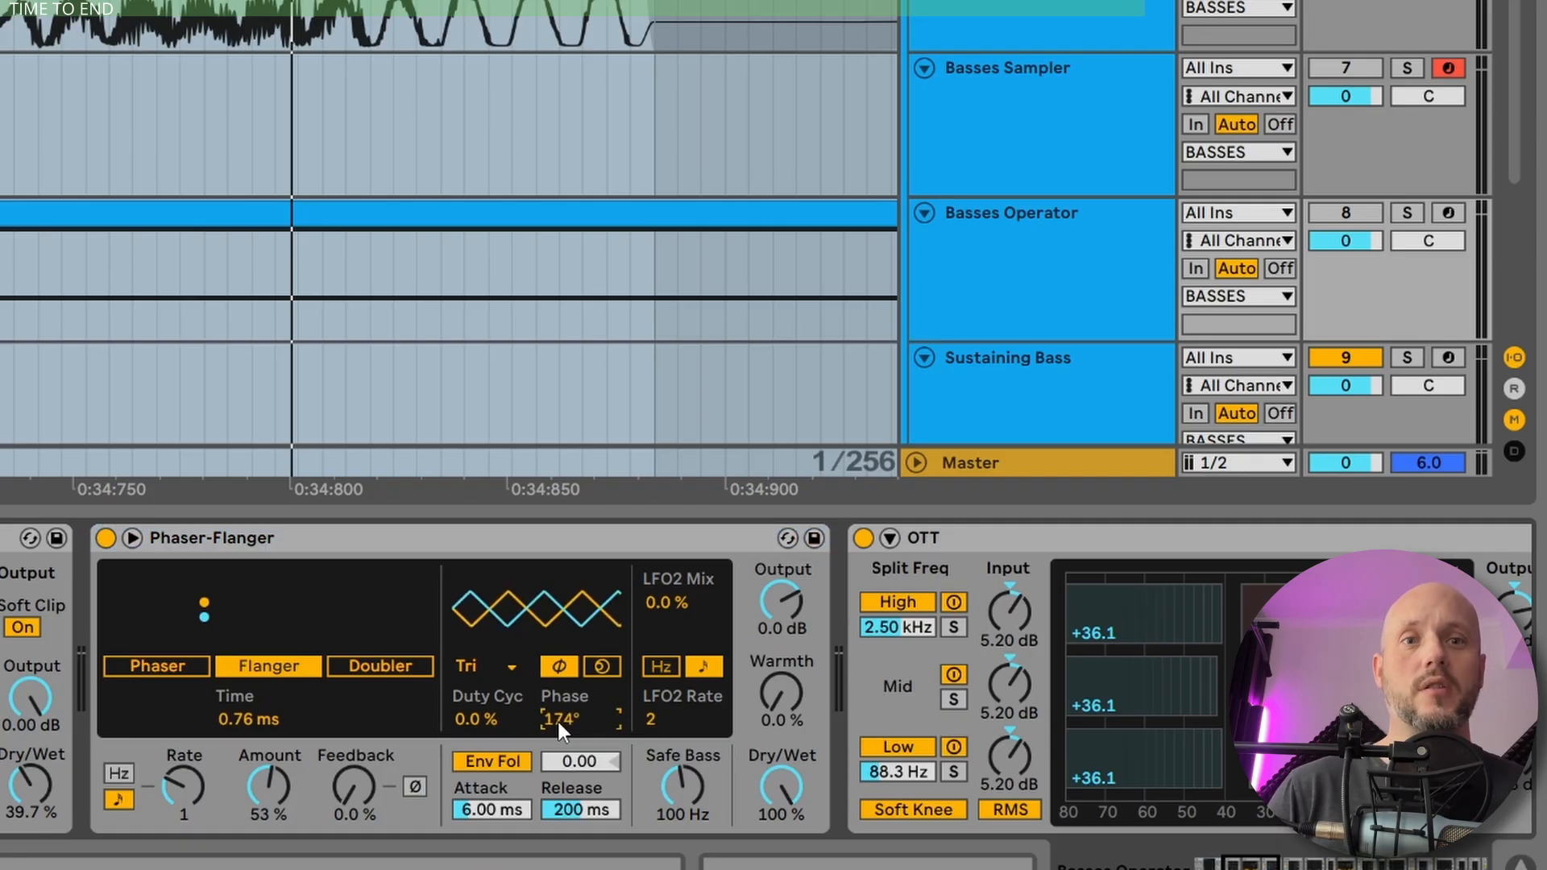
pyautogui.click(1408, 213)
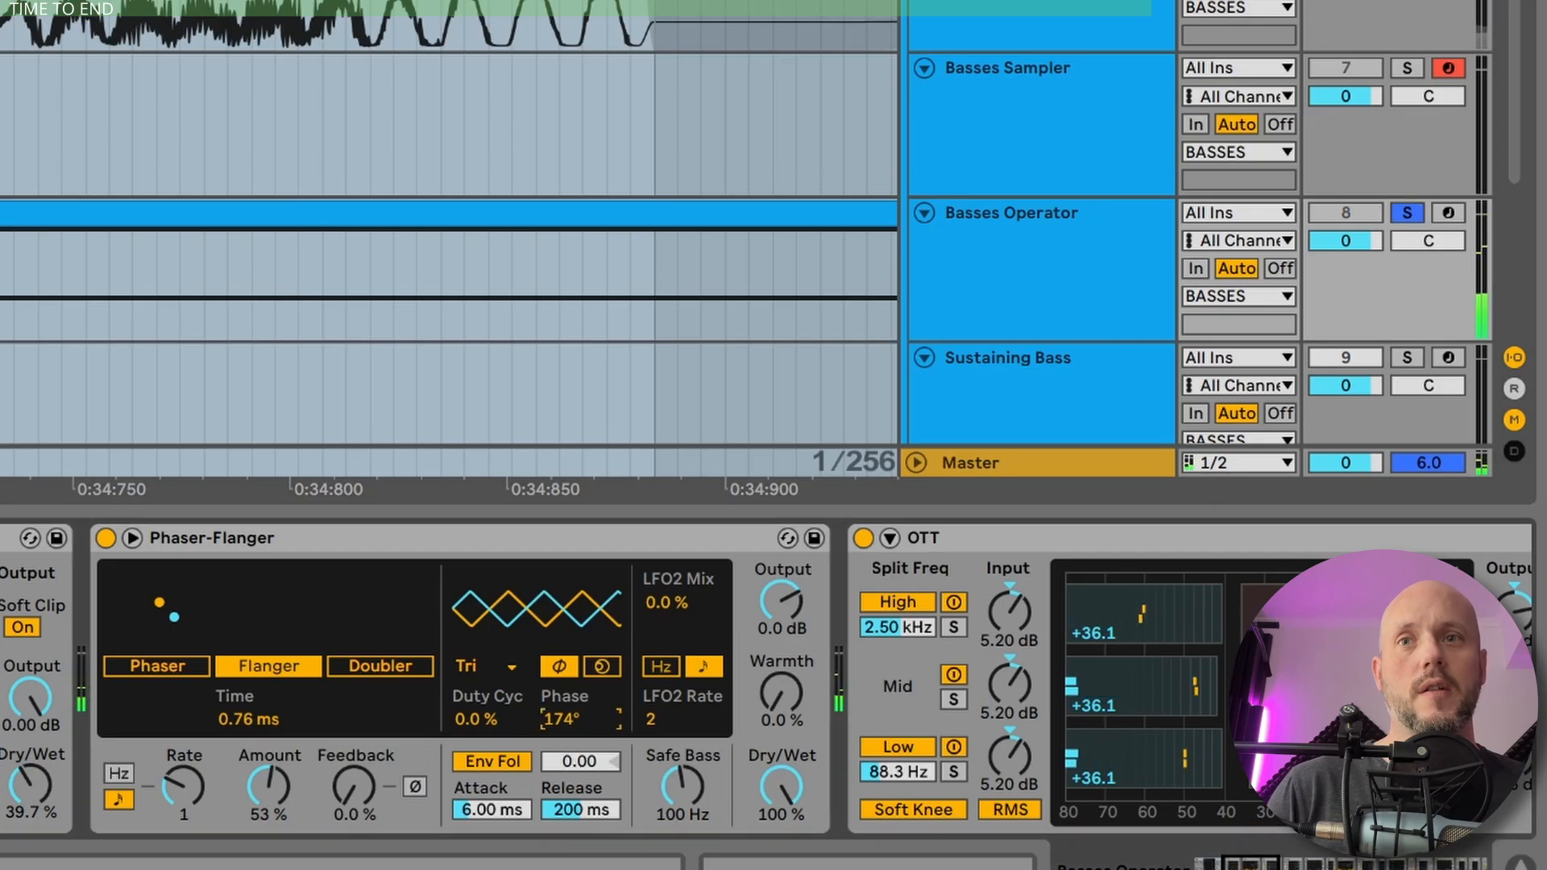
pyautogui.click(577, 720)
pyautogui.press('Delete')
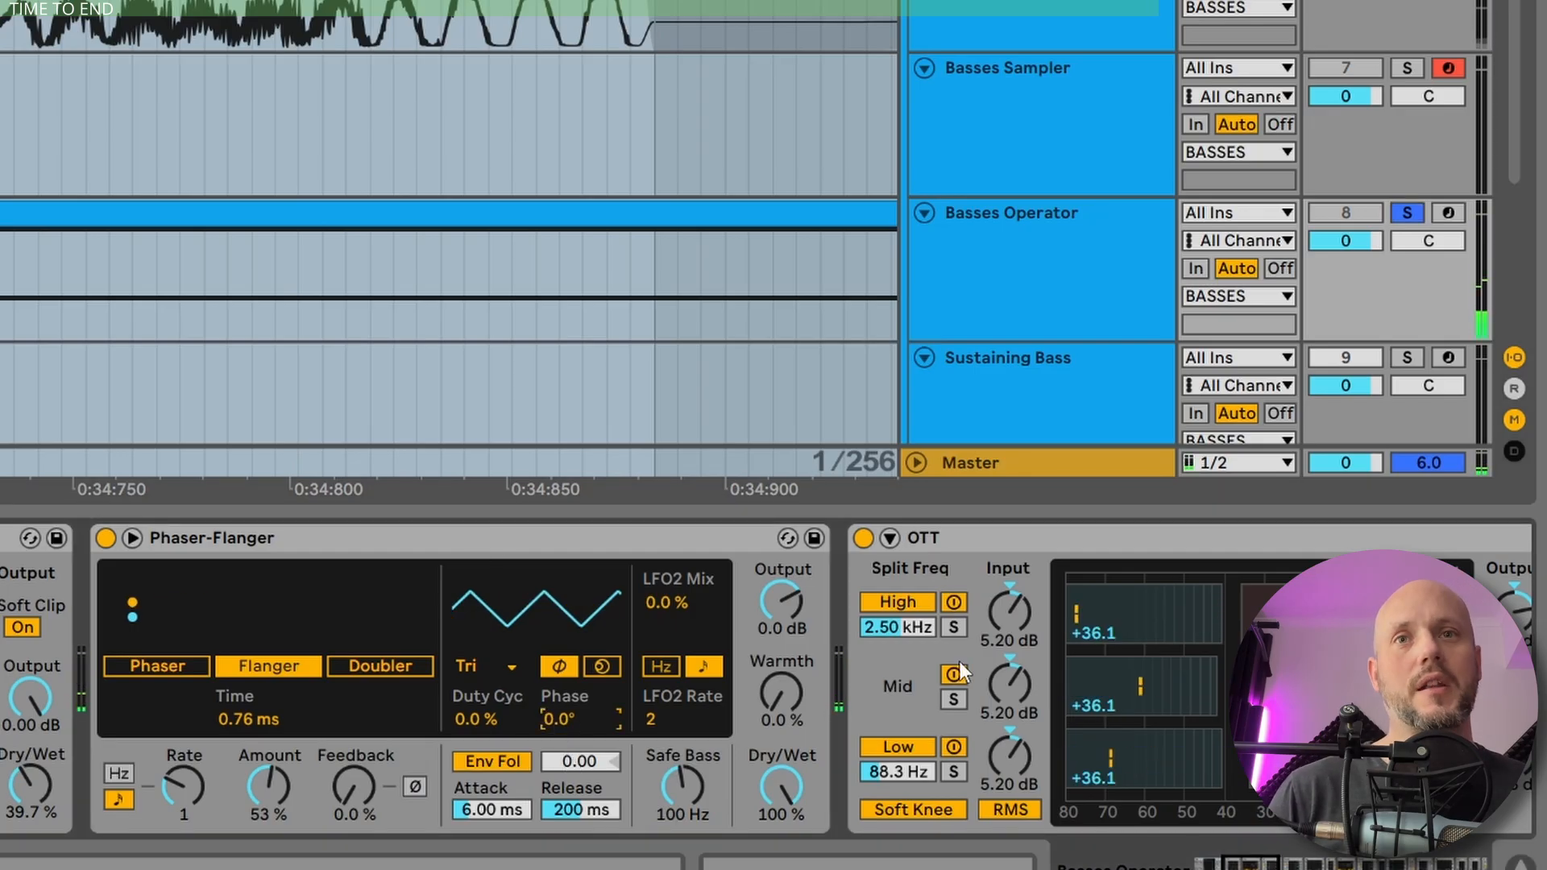
# Set the phase to 0.0° on the Phaser-Flanger between the Saturator and Multiband Compression while playing the bass.
pyautogui.hscroll(10, 912, 654)
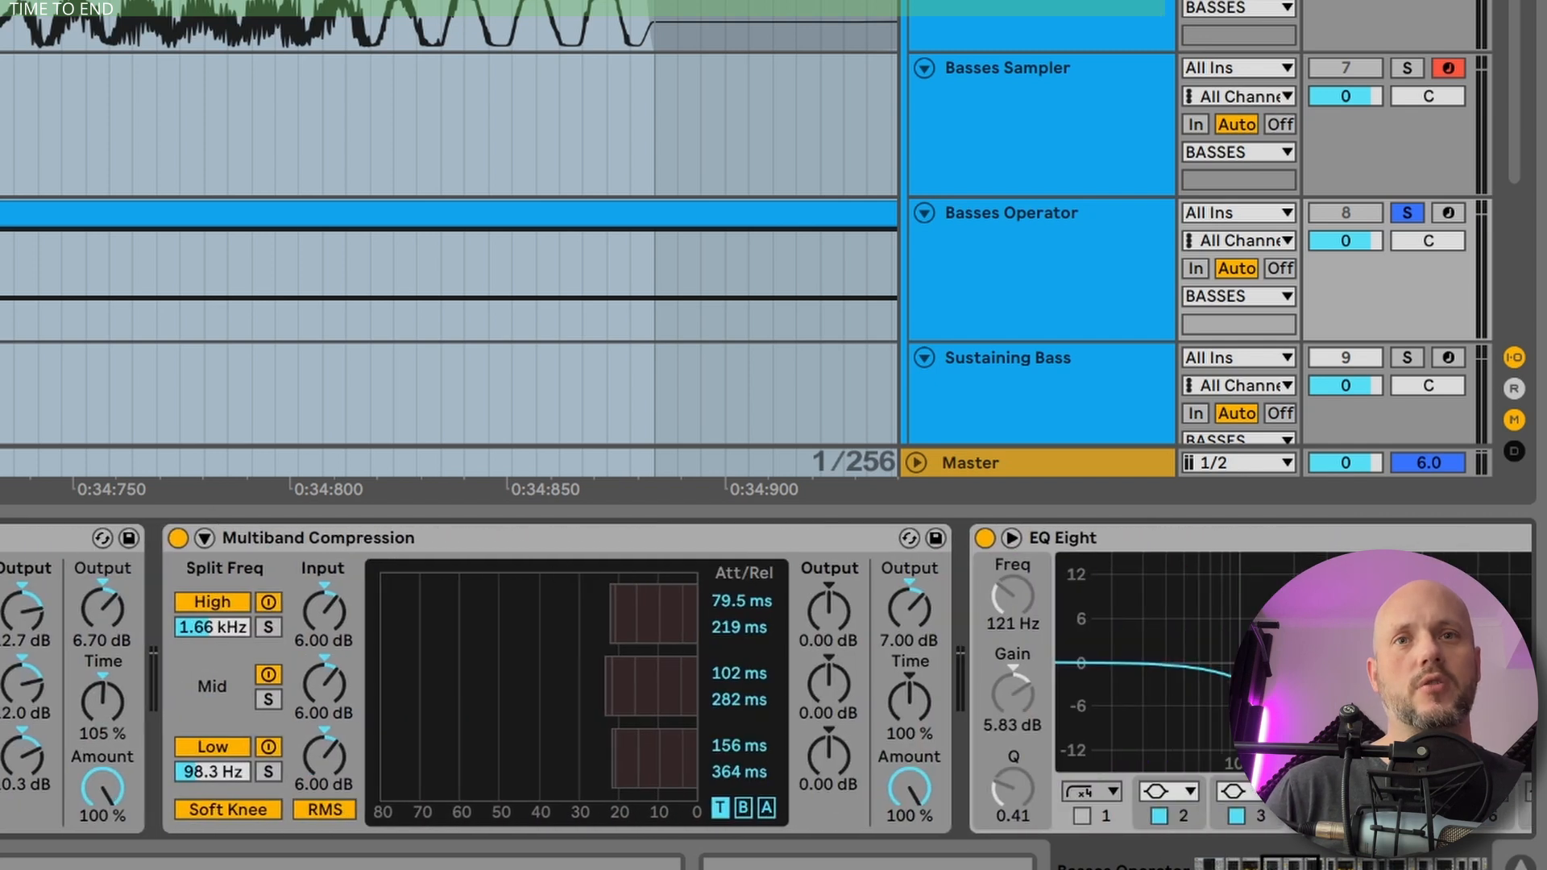
pyautogui.hscroll(-10, 449, 543)
pyautogui.click(456, 541)
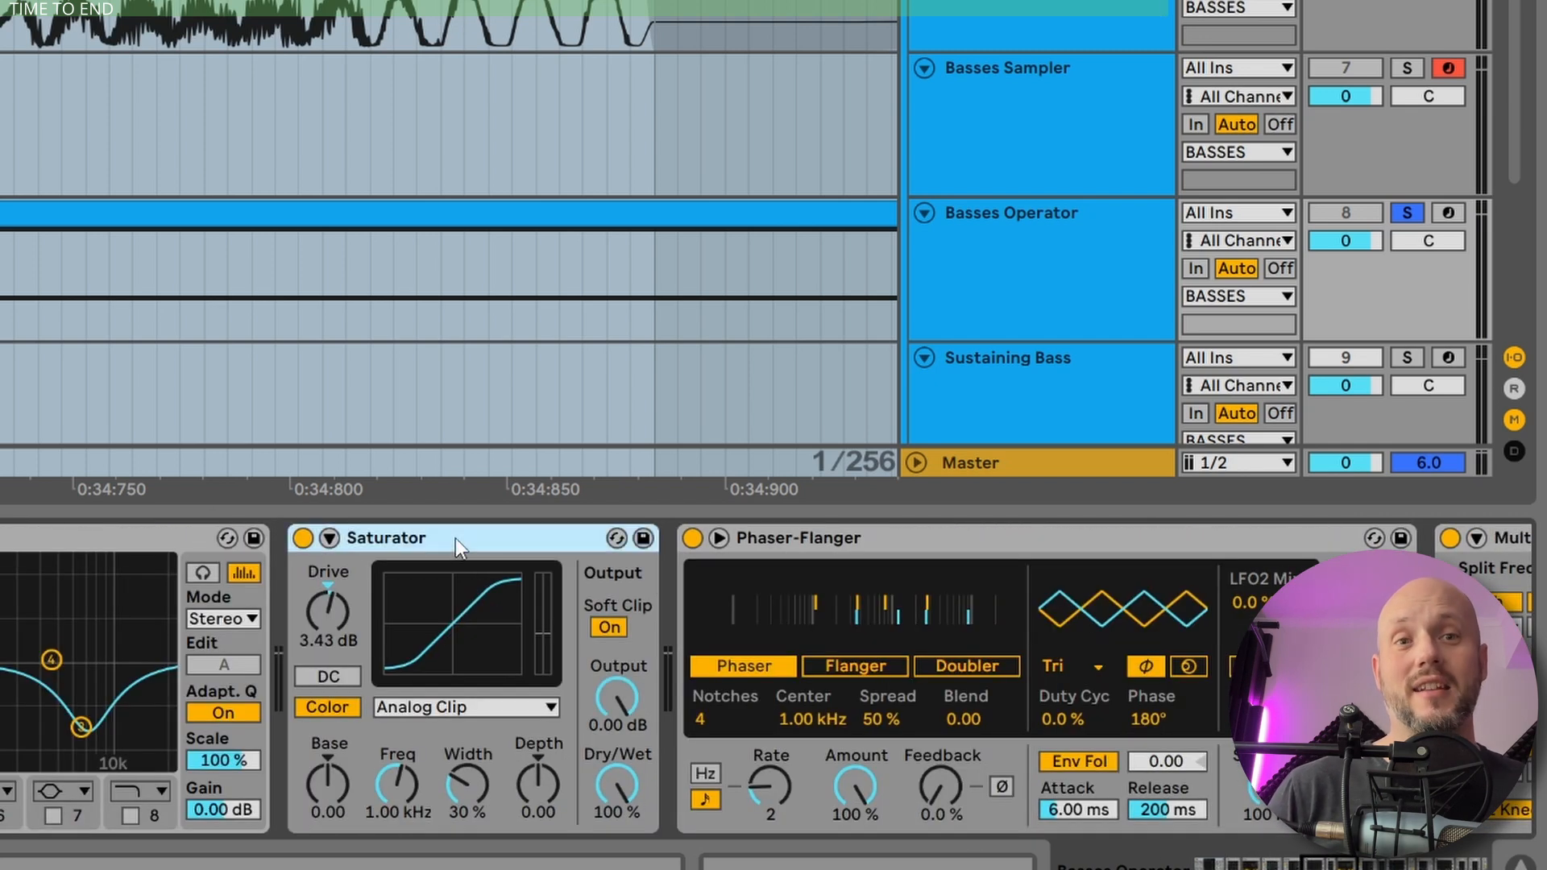
pyautogui.hscroll(5, 774, 684)
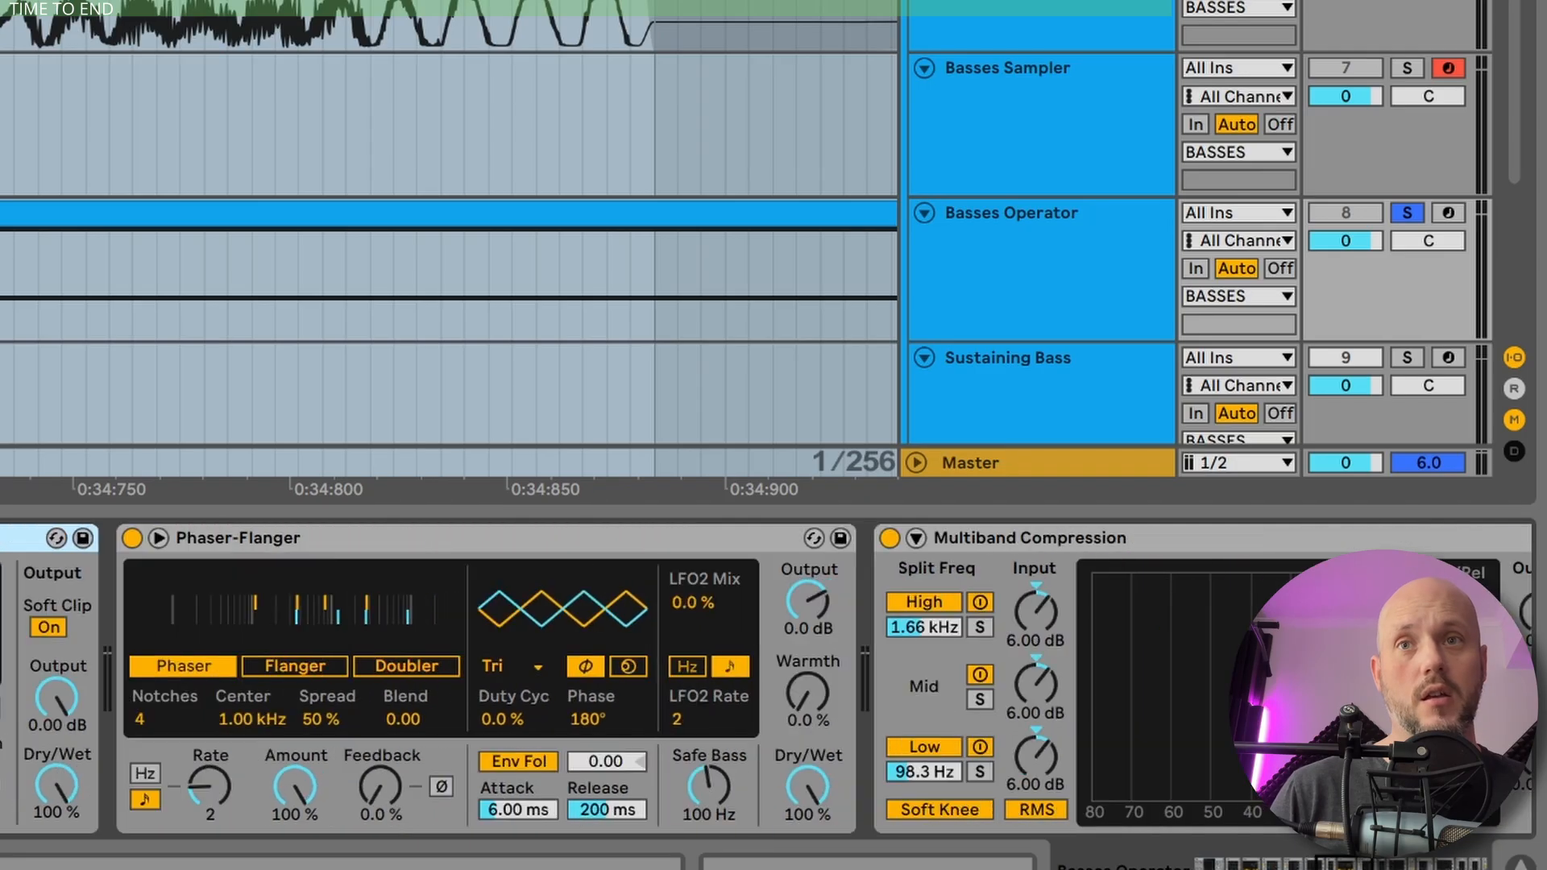
pyautogui.click(360, 554)
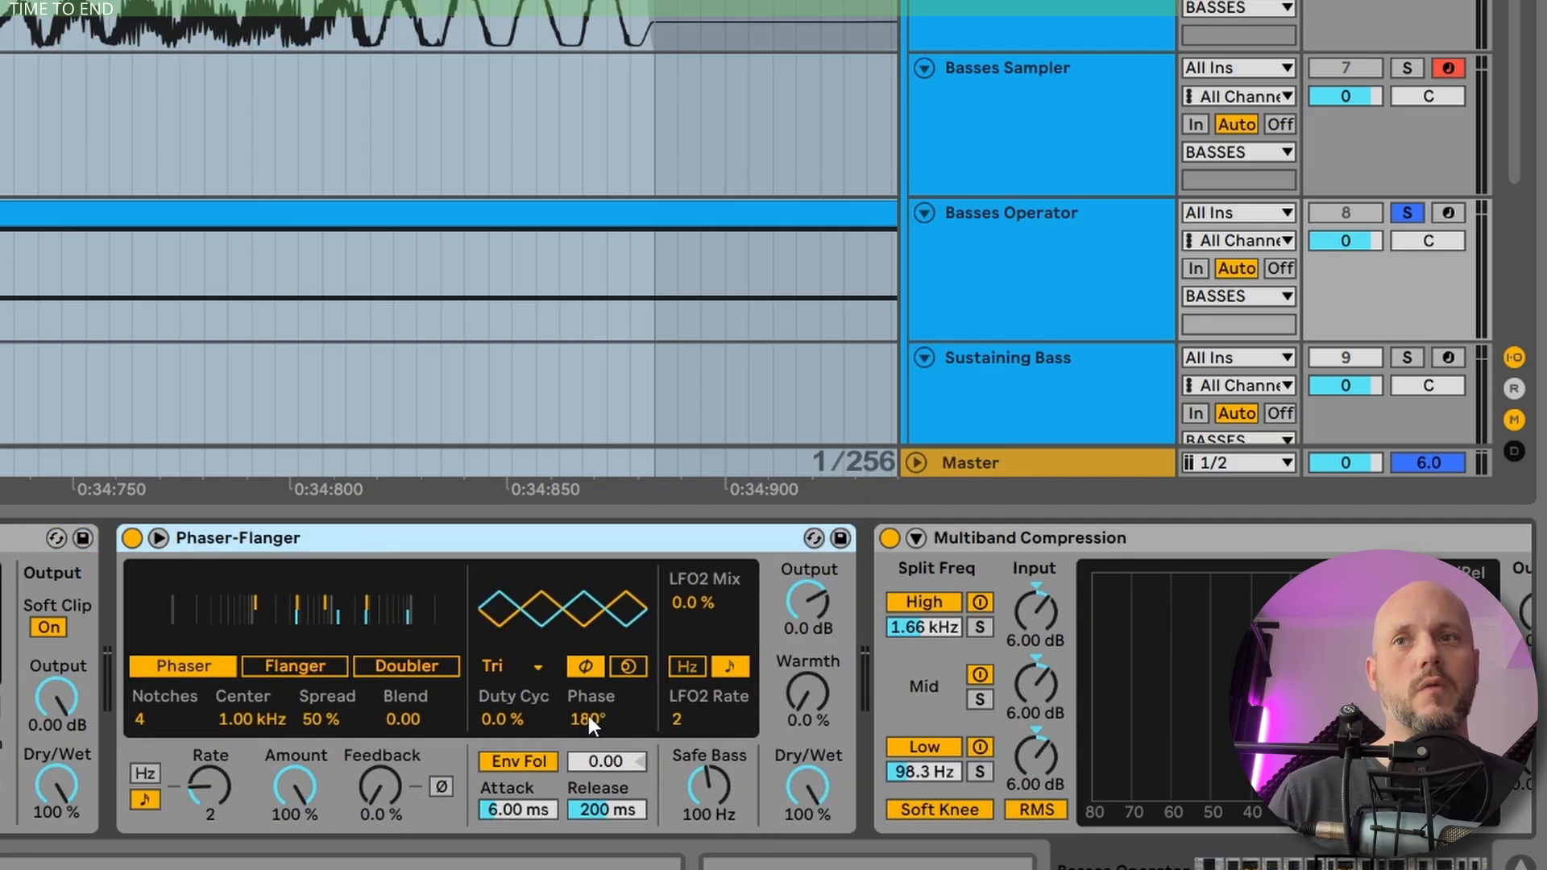
pyautogui.press('space')
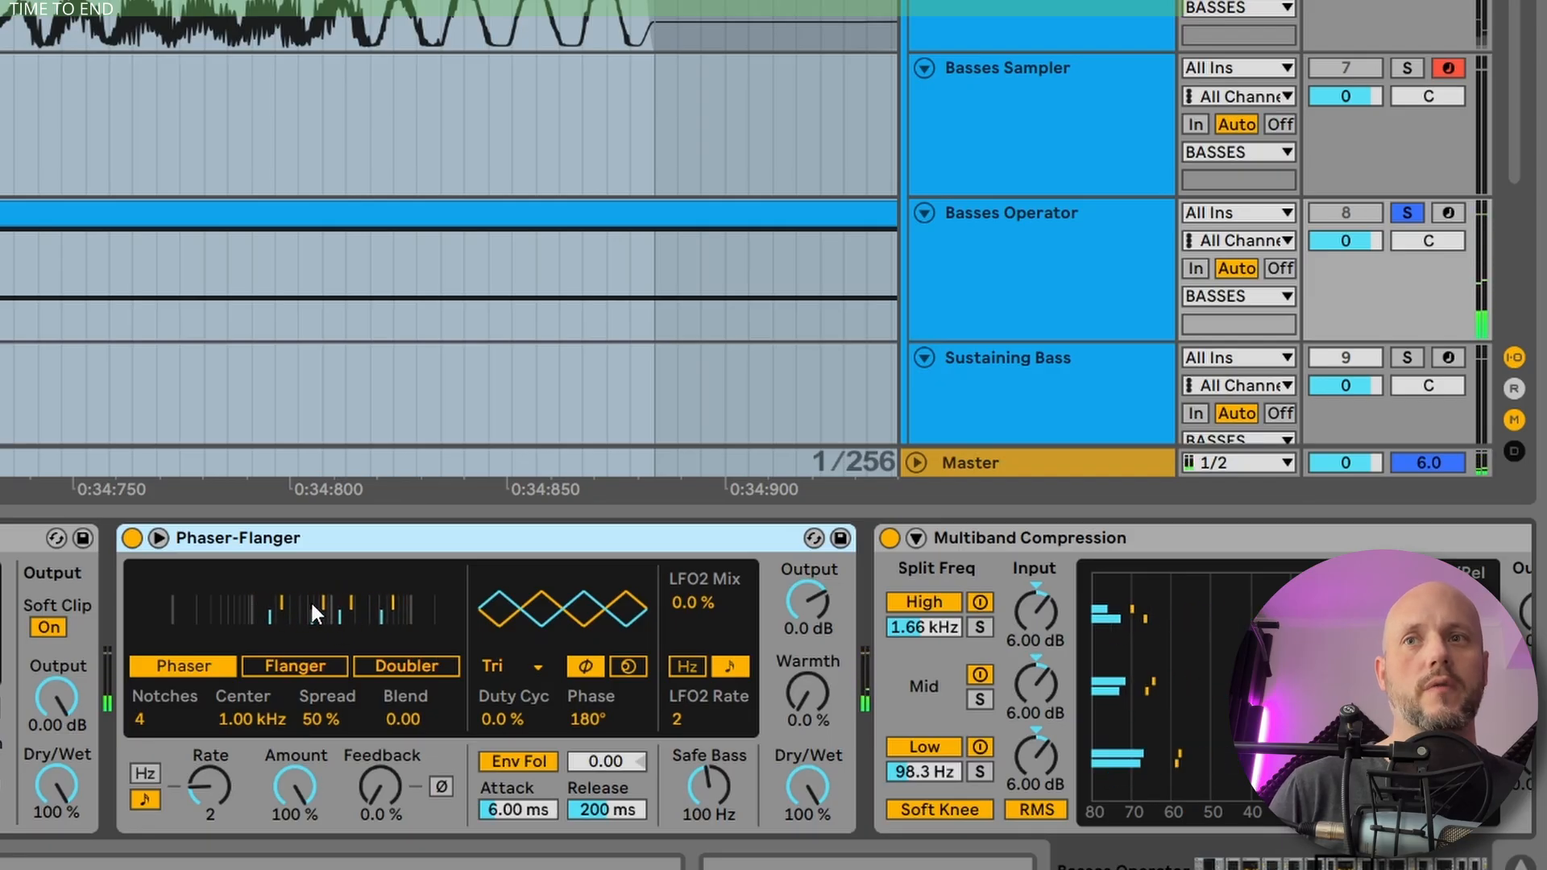
pyautogui.doubleClick(596, 719)
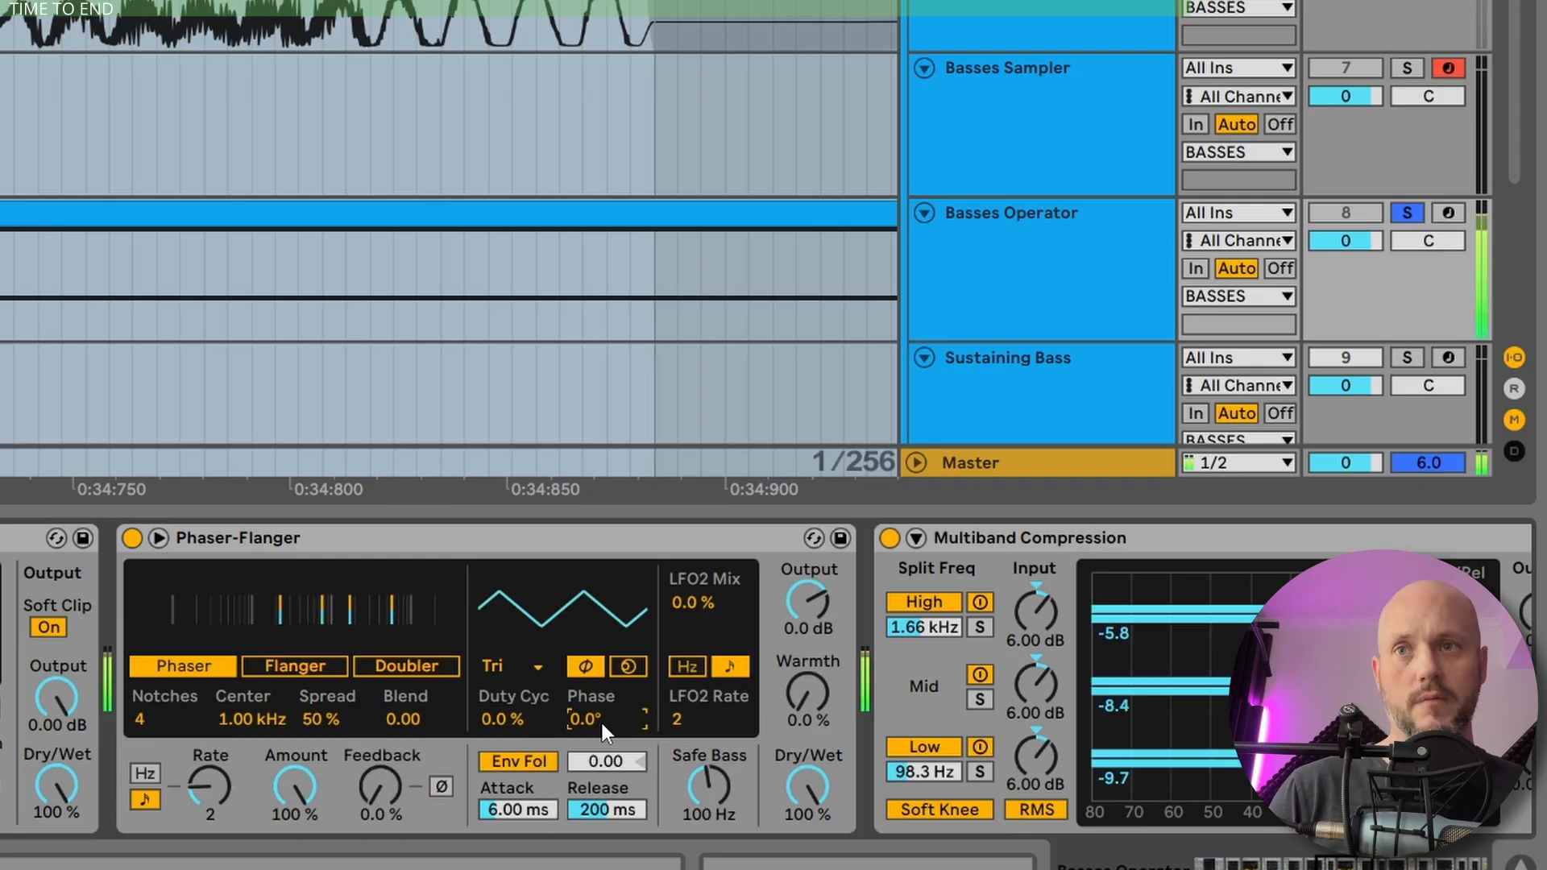
pyautogui.click(370, 536)
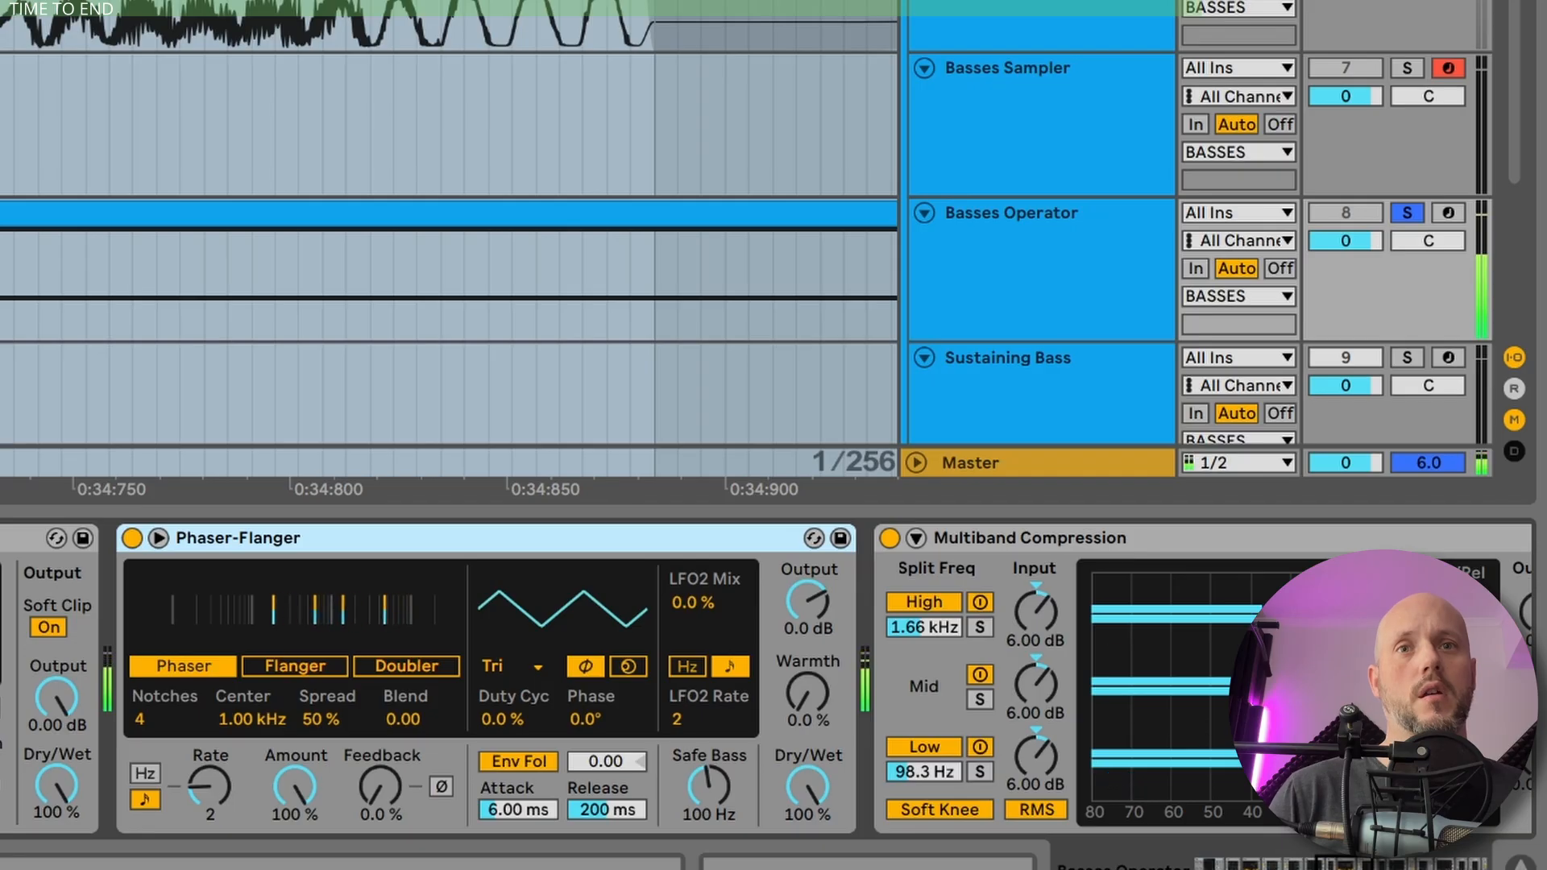
# Review the Erosion, Pedal, Auto Filter and EQ Eight devices on the Basses Operator track as further possible sources of stereo width.
pyautogui.hscroll(10, 676, 677)
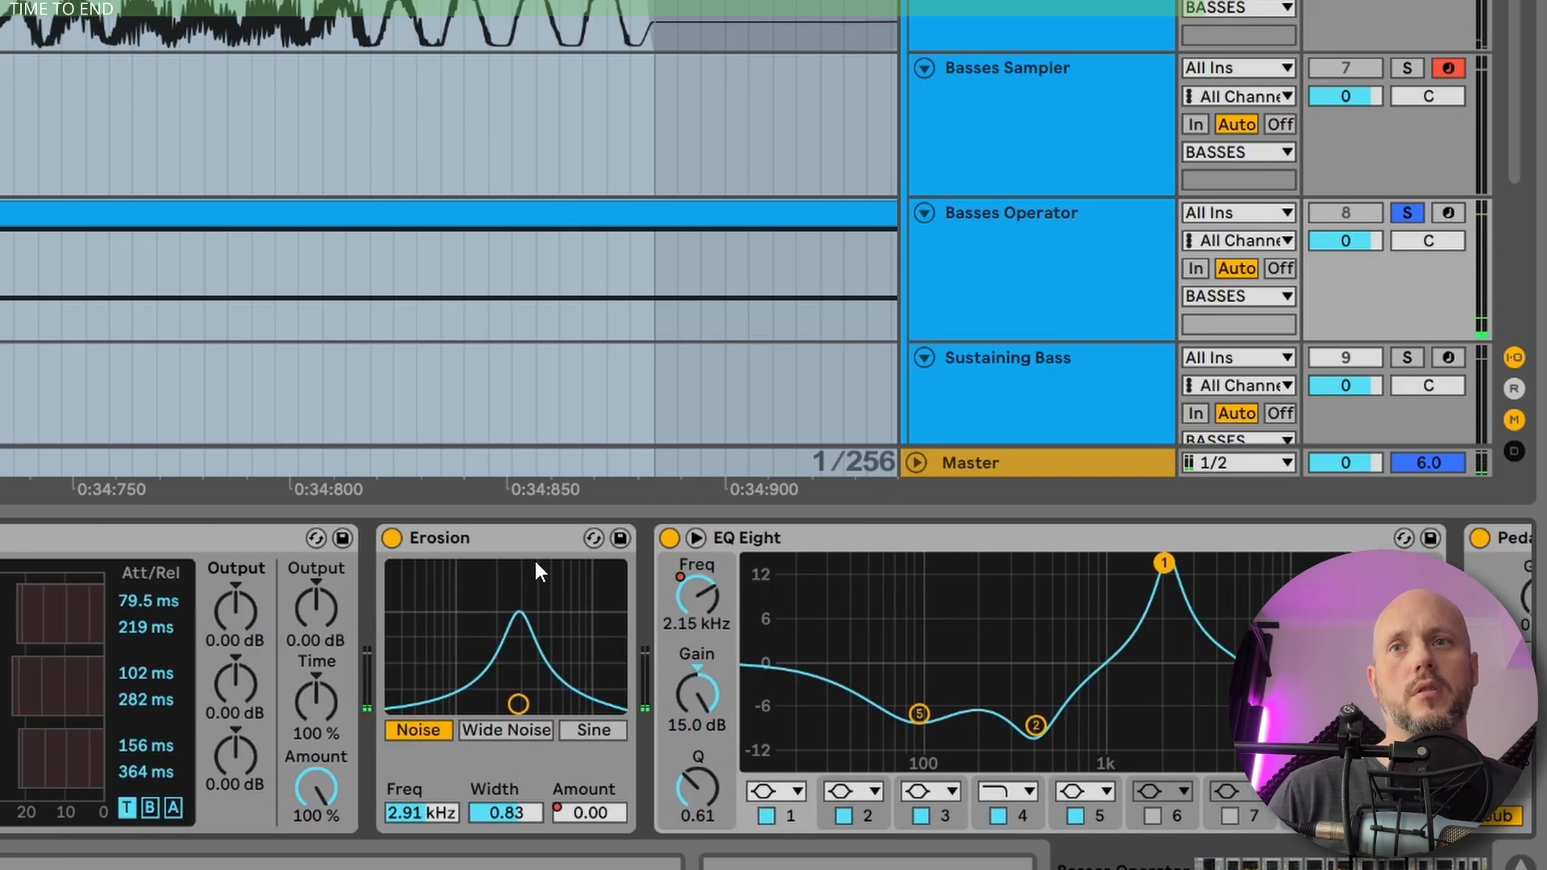
pyautogui.click(537, 570)
pyautogui.hscroll(10, 1070, 715)
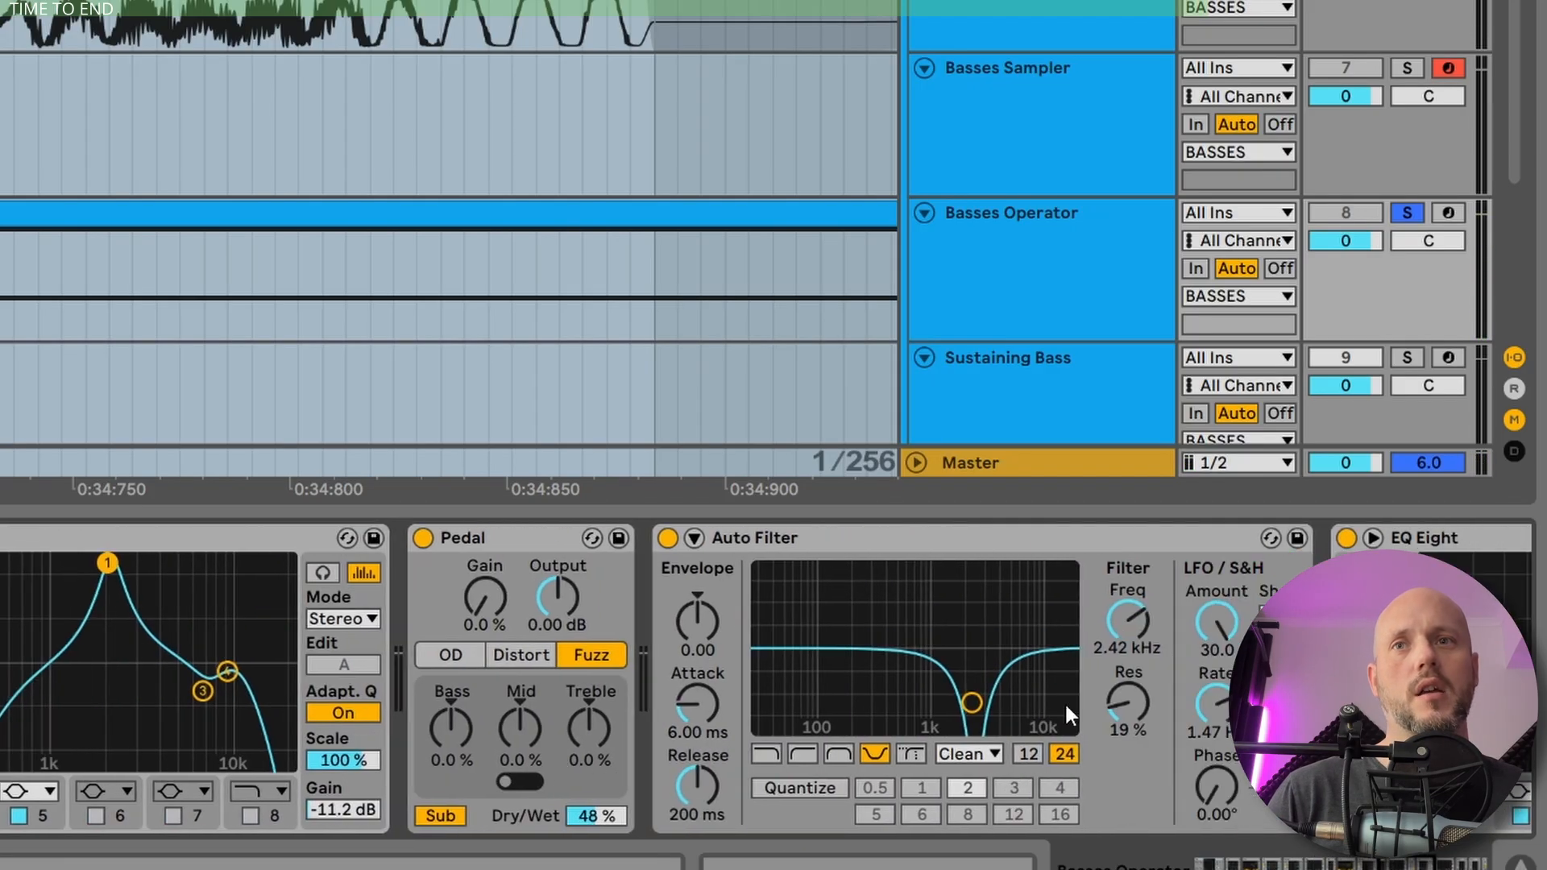
pyautogui.click(800, 555)
pyautogui.hscroll(15, 847, 578)
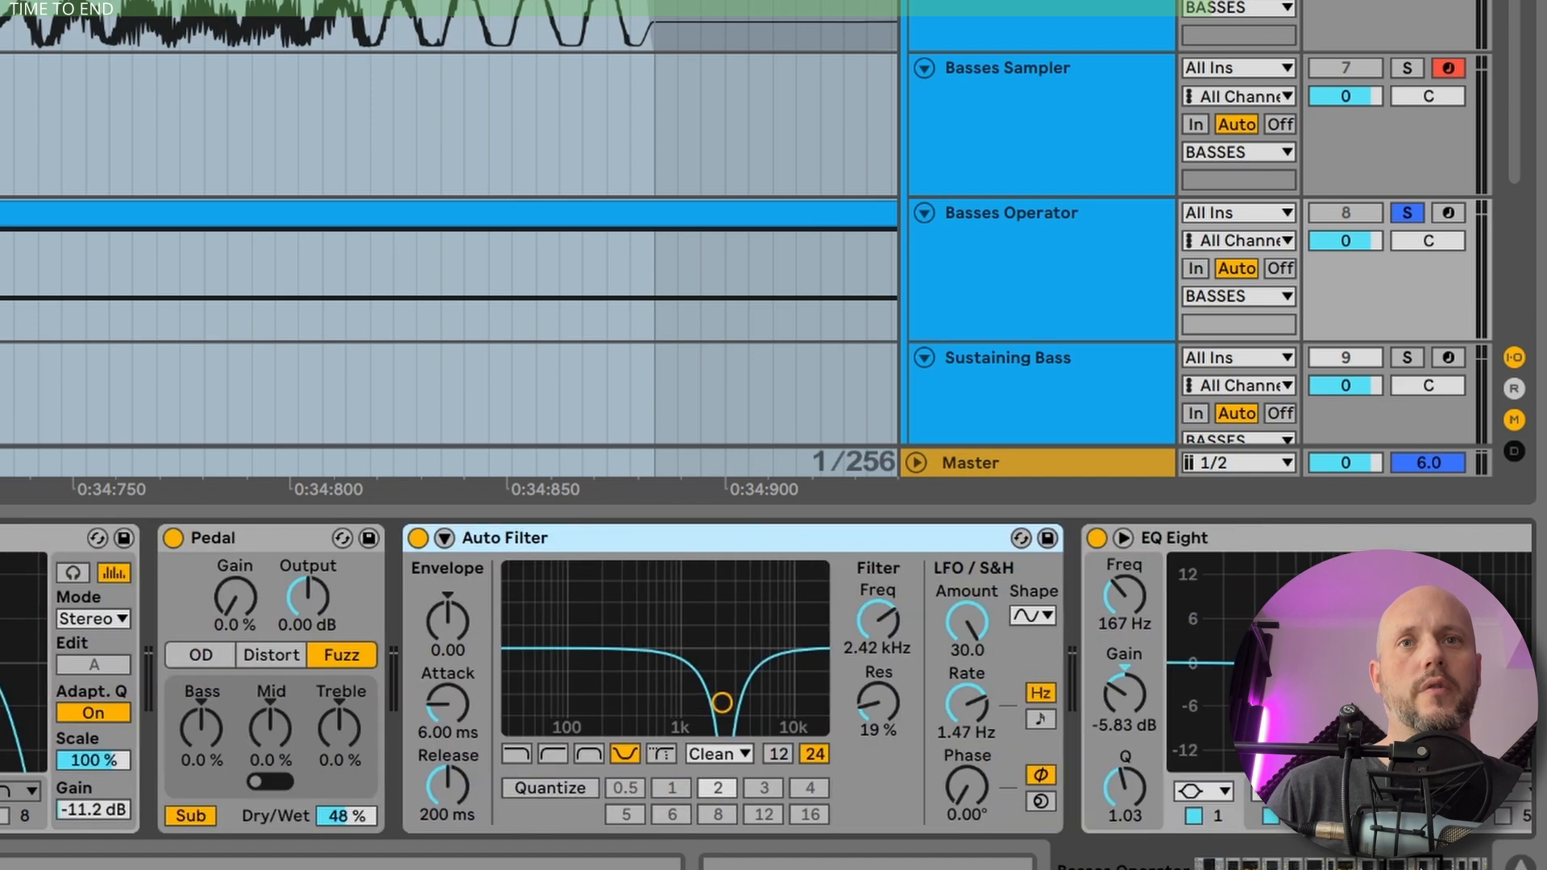
pyautogui.click(1216, 543)
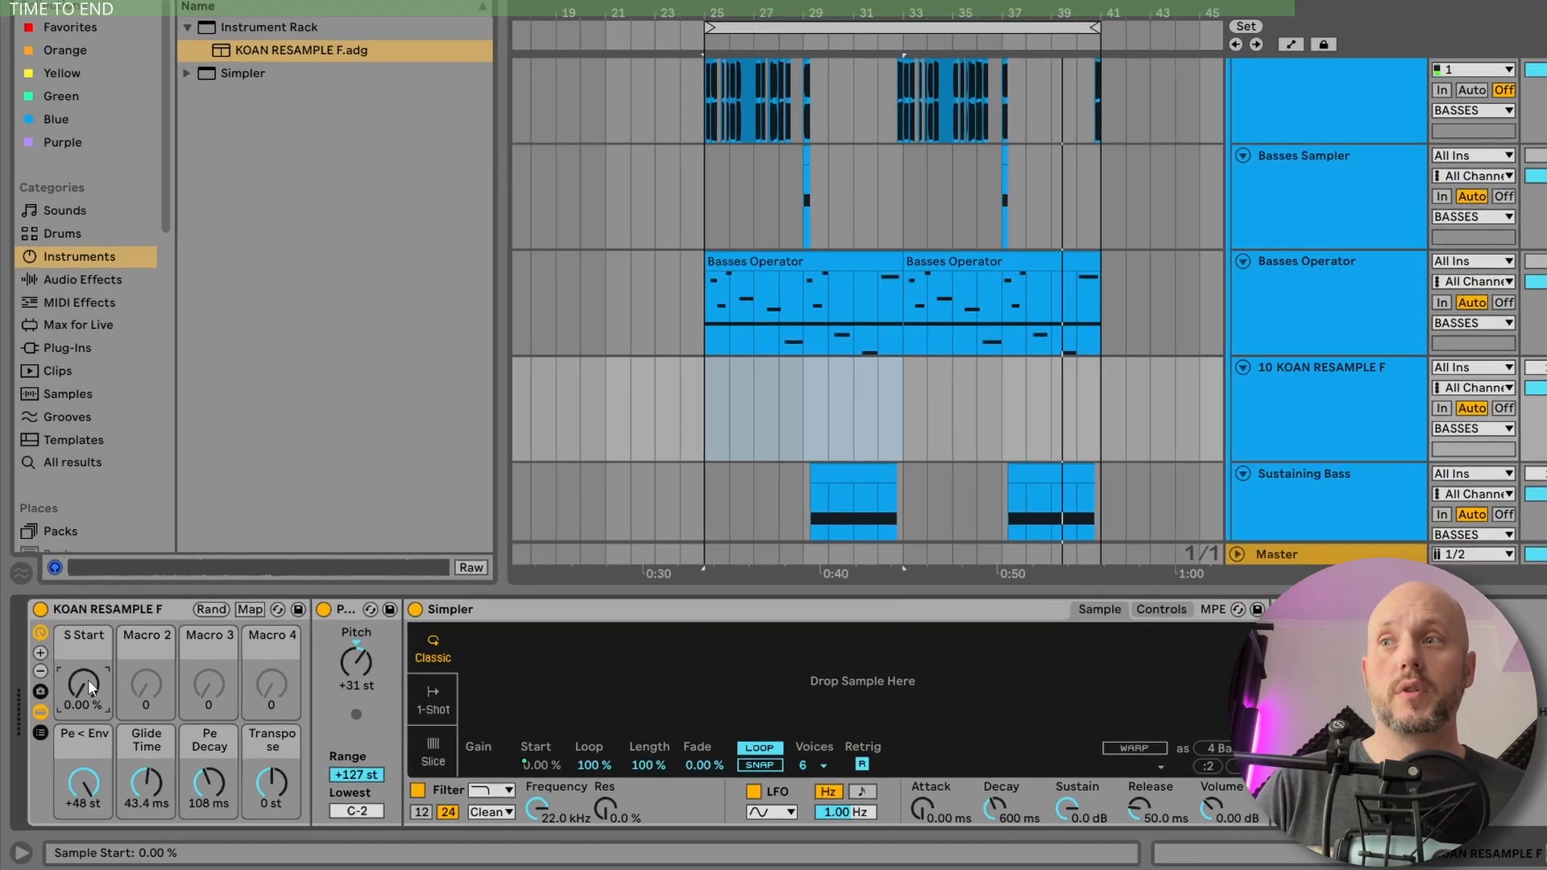
# Load the 15-Audio 0007 sample into the KOAN RESAMPLE F rack's Simpler and set the rack's Pitch device to +33 st.
pyautogui.click(82, 694)
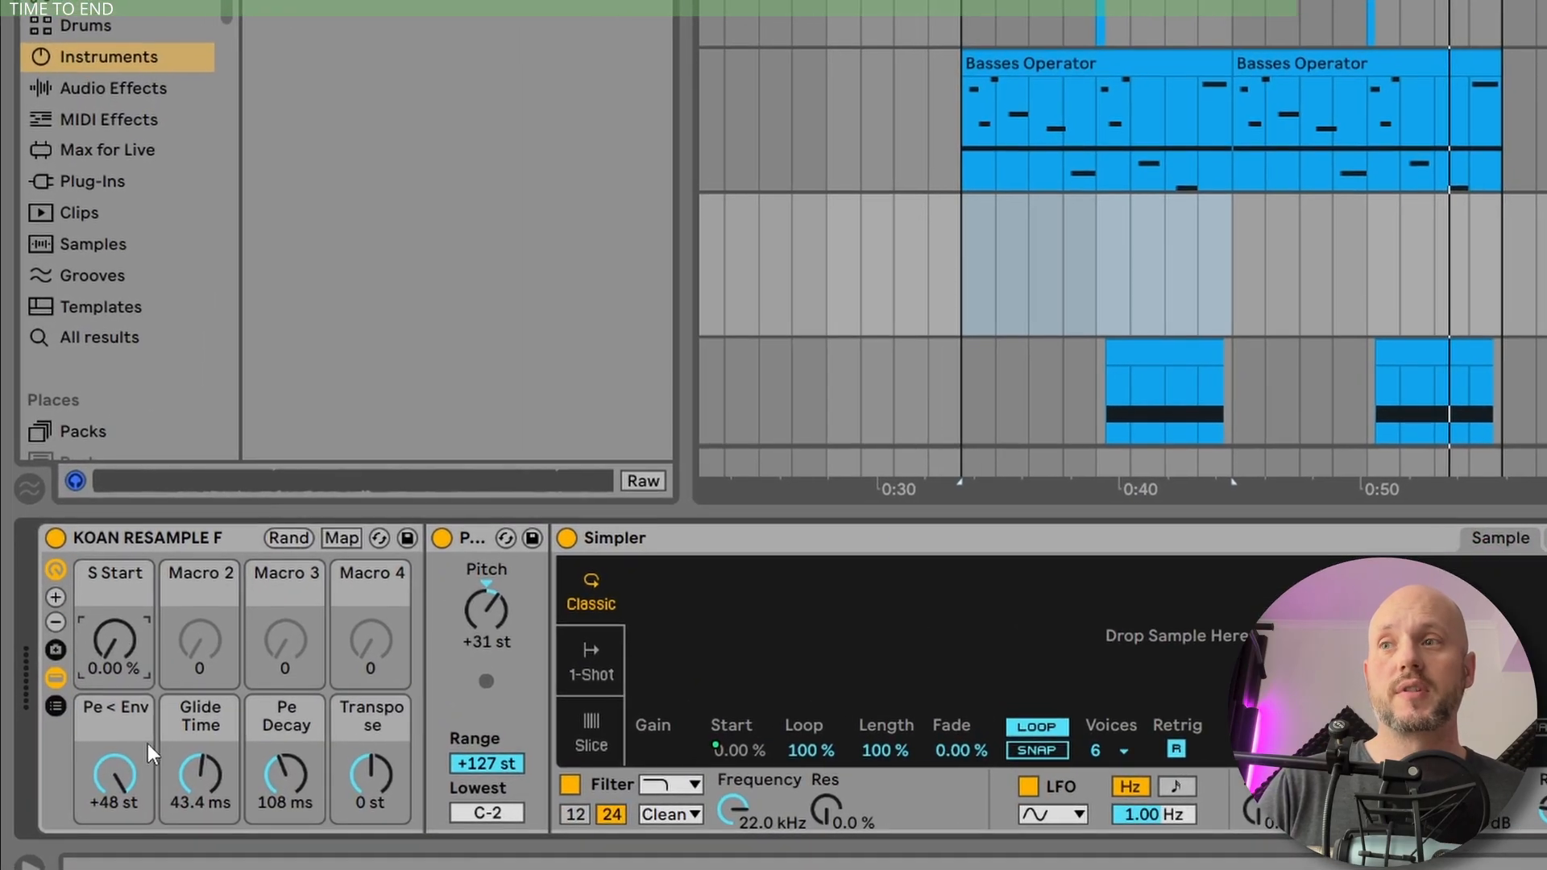
pyautogui.click(190, 765)
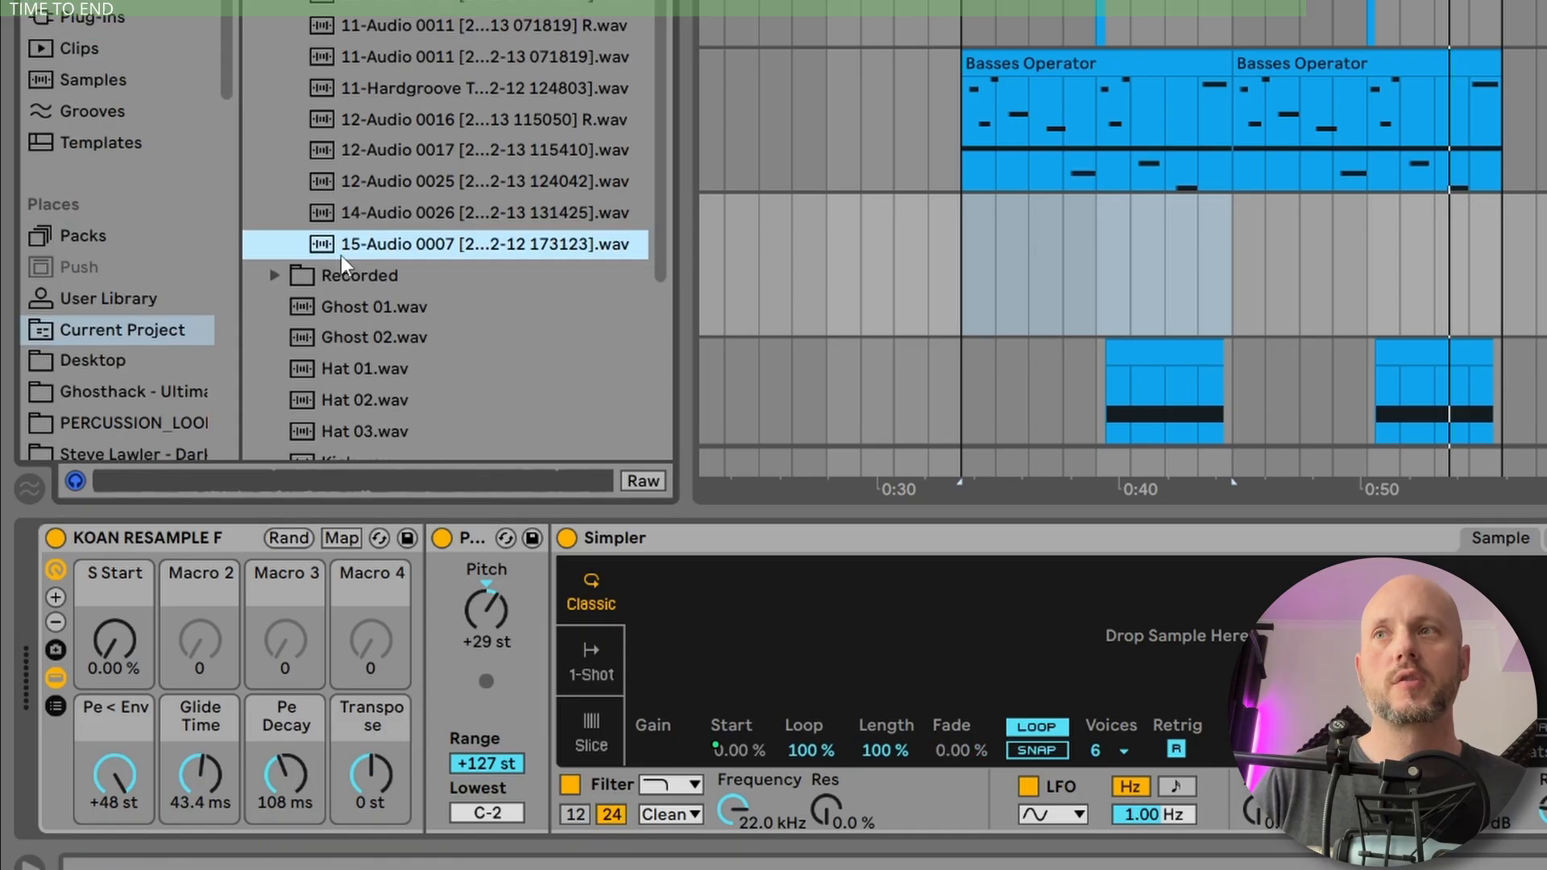
pyautogui.moveTo(777, 605); pyautogui.dragTo(816, 613)
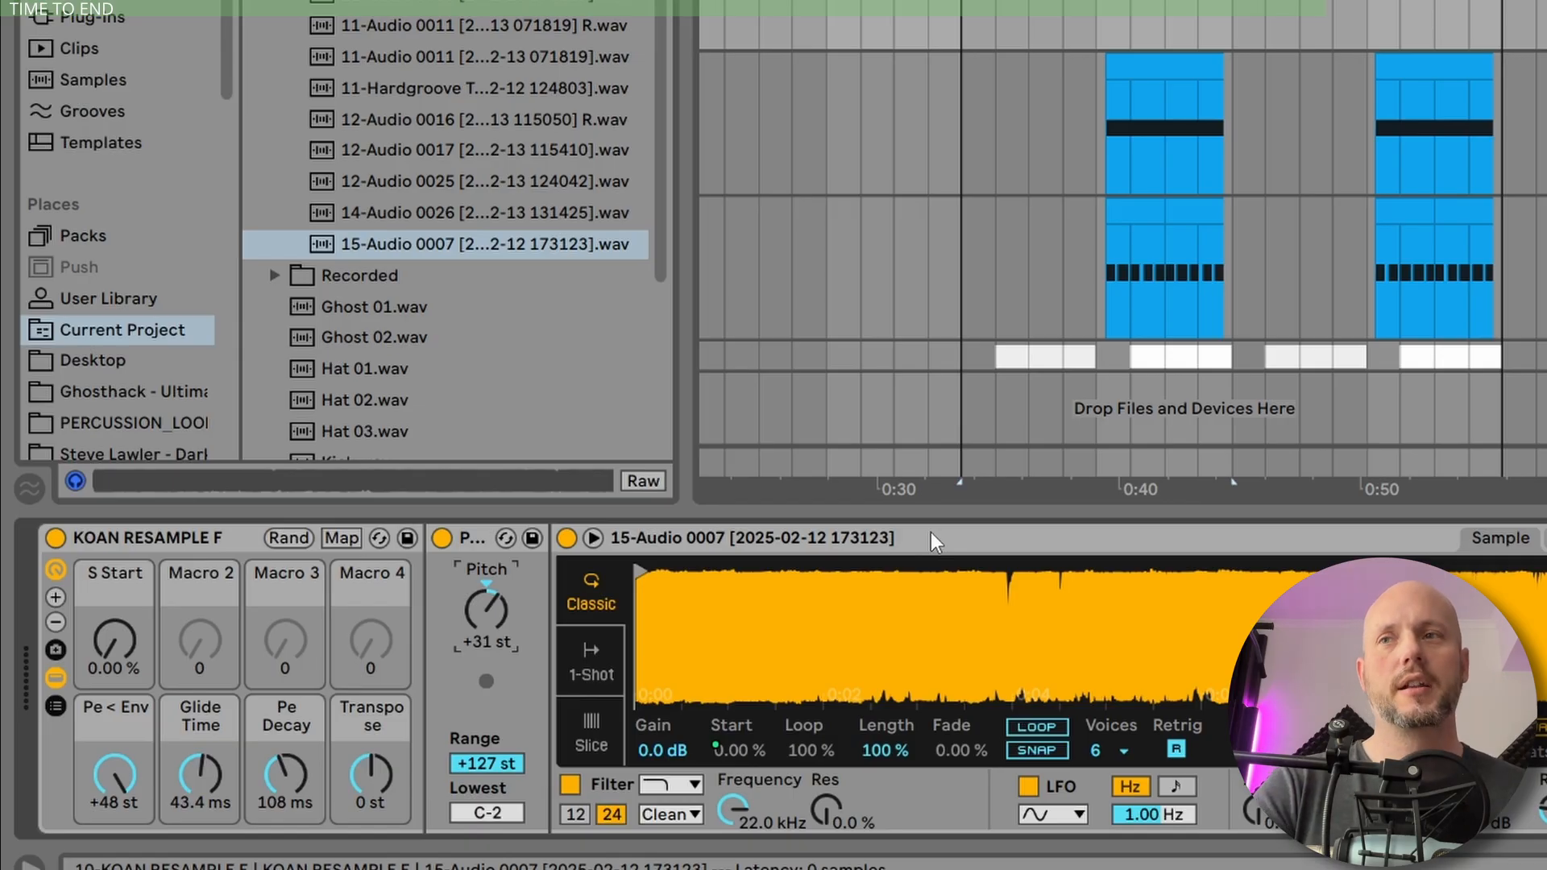
pyautogui.press('Up')
pyautogui.press('Up')
# Group the KOAN RESAMPLE F rack into an Instrument Rack and duplicate its chain.
pyautogui.click(840, 543)
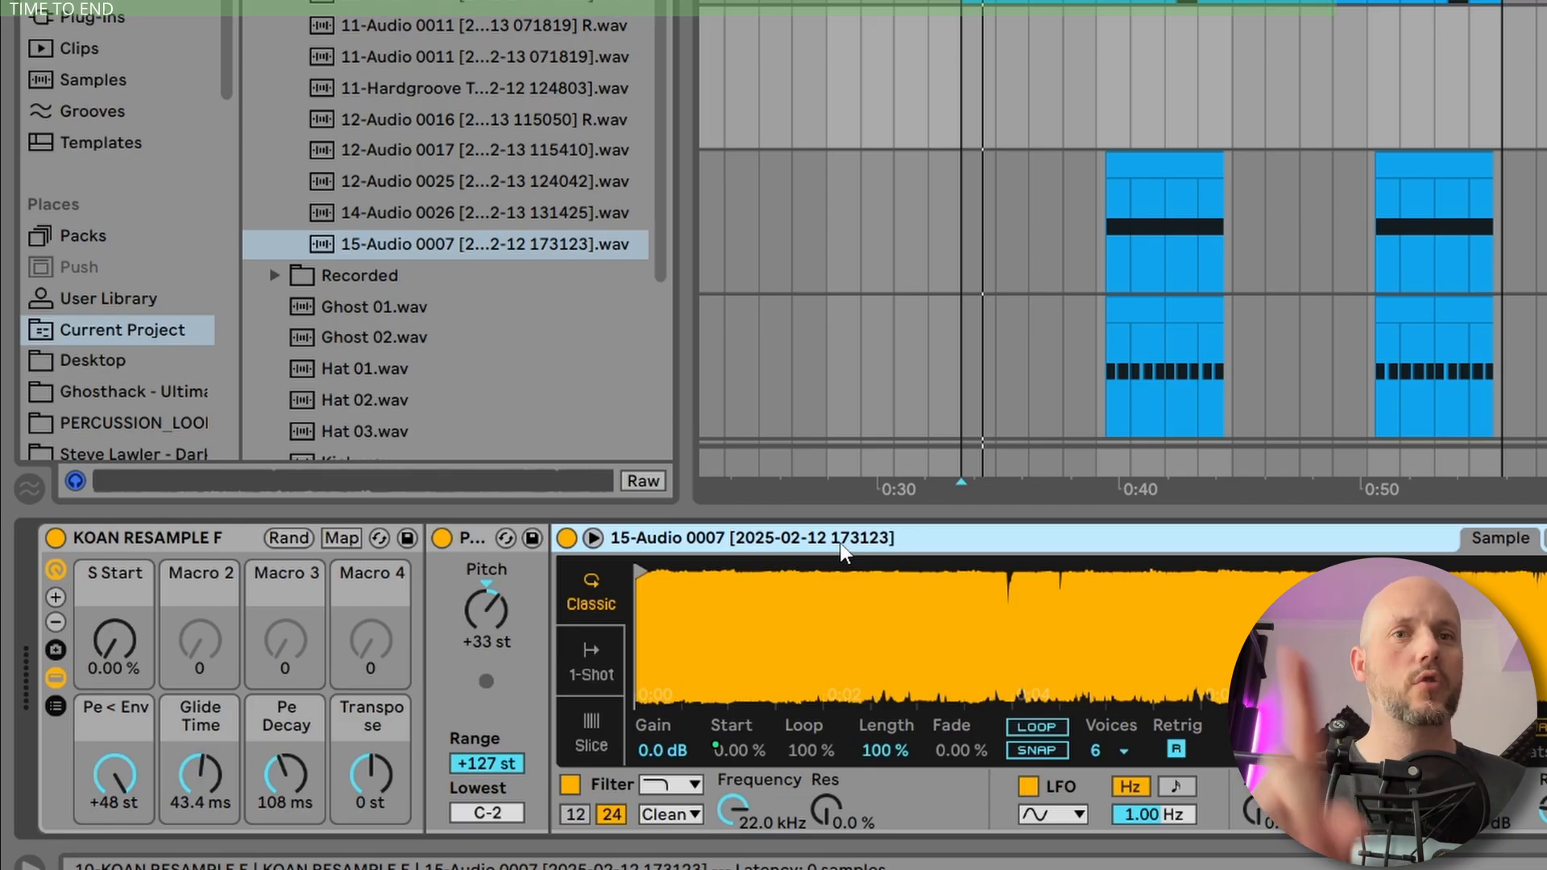
pyautogui.hotkey('ctrl', 'g')
pyautogui.click(153, 622)
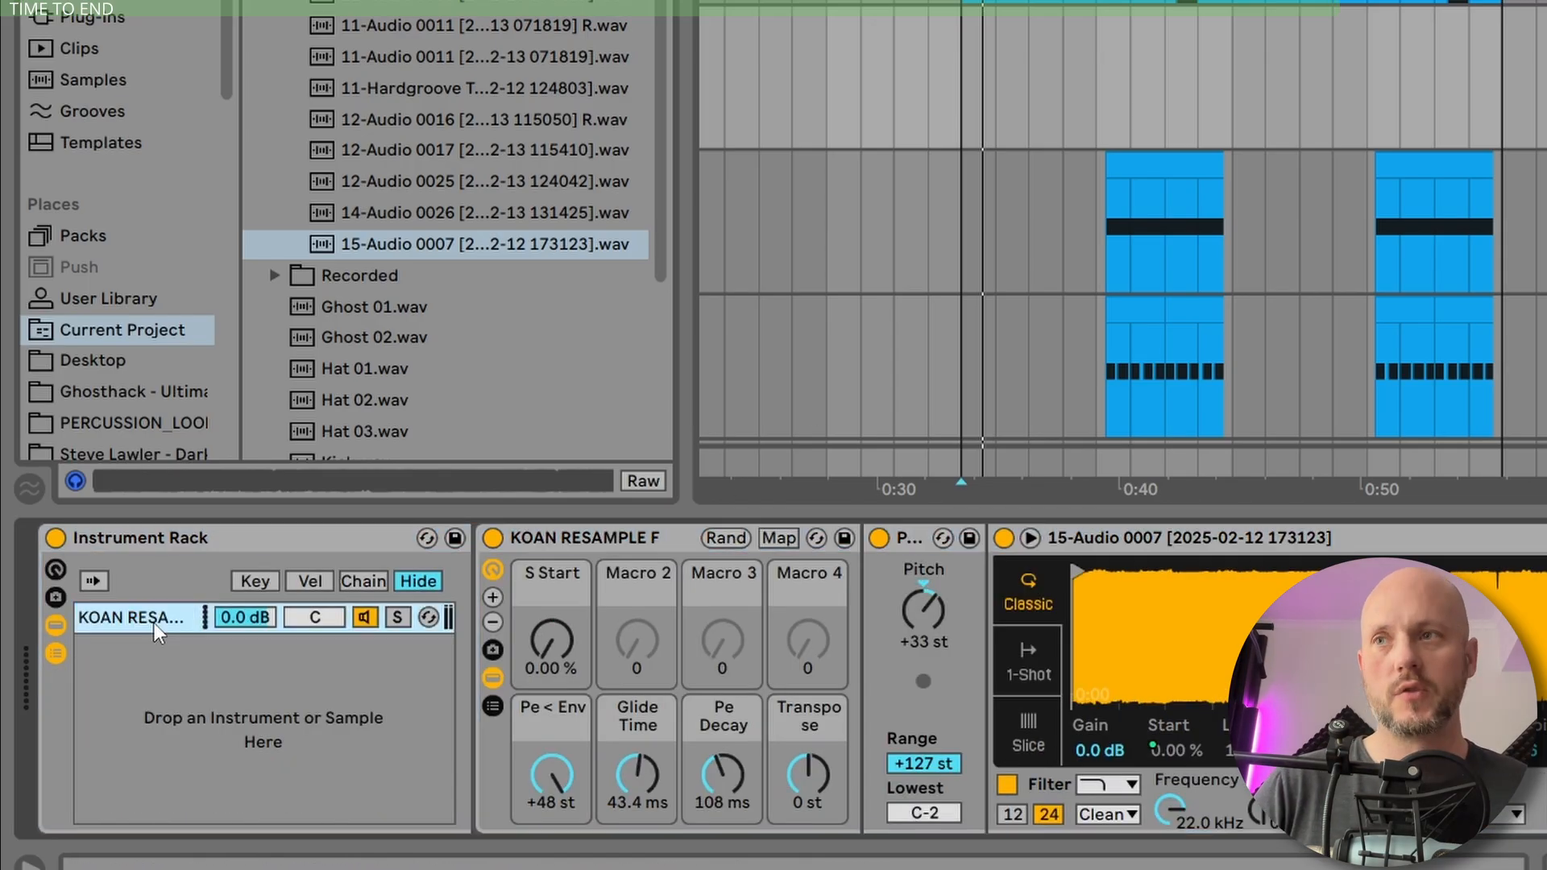
pyautogui.hotkey('ctrl', 'd')
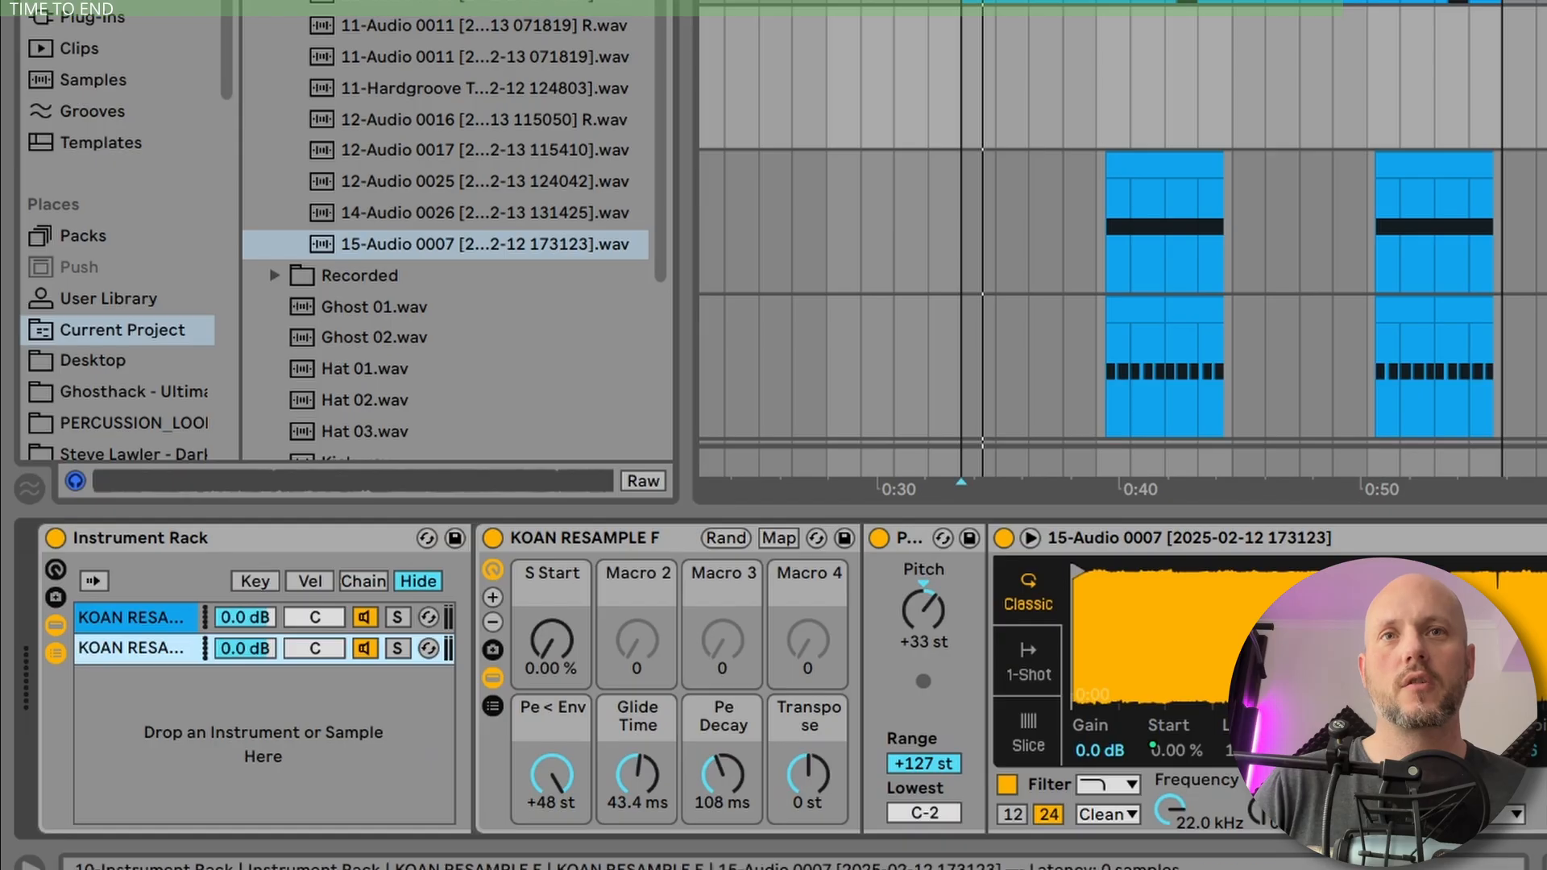
# Rename the duplicated chain DEtuned and try its Simpler with a detune of about -12 ct.
pyautogui.click(1543, 538)
pyautogui.click(133, 648)
pyautogui.hotkey('ctrl', 'r')
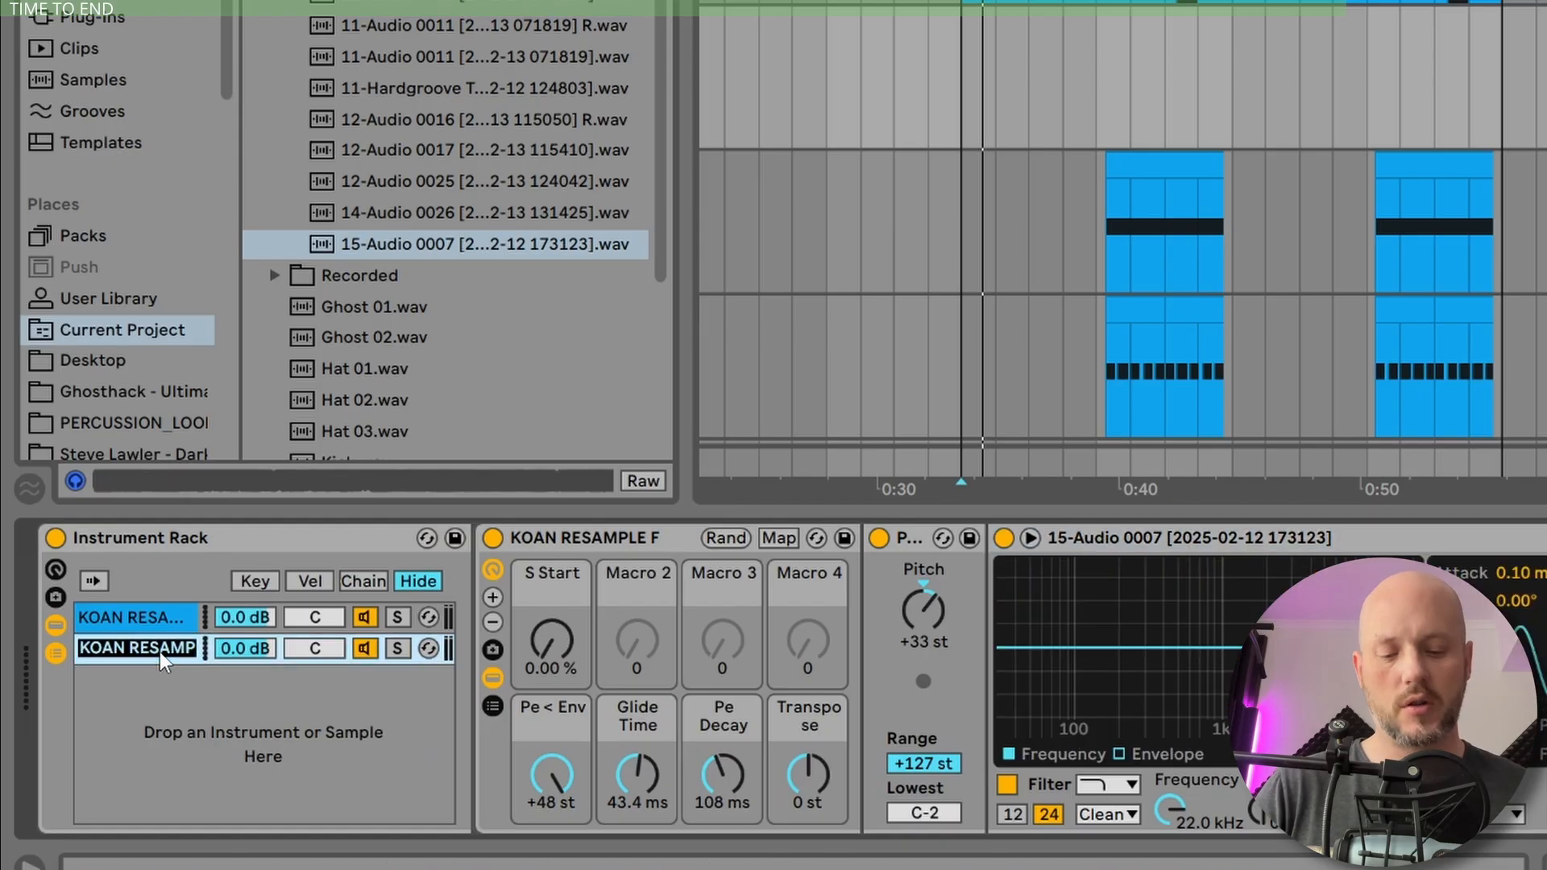
pyautogui.write('Detune')
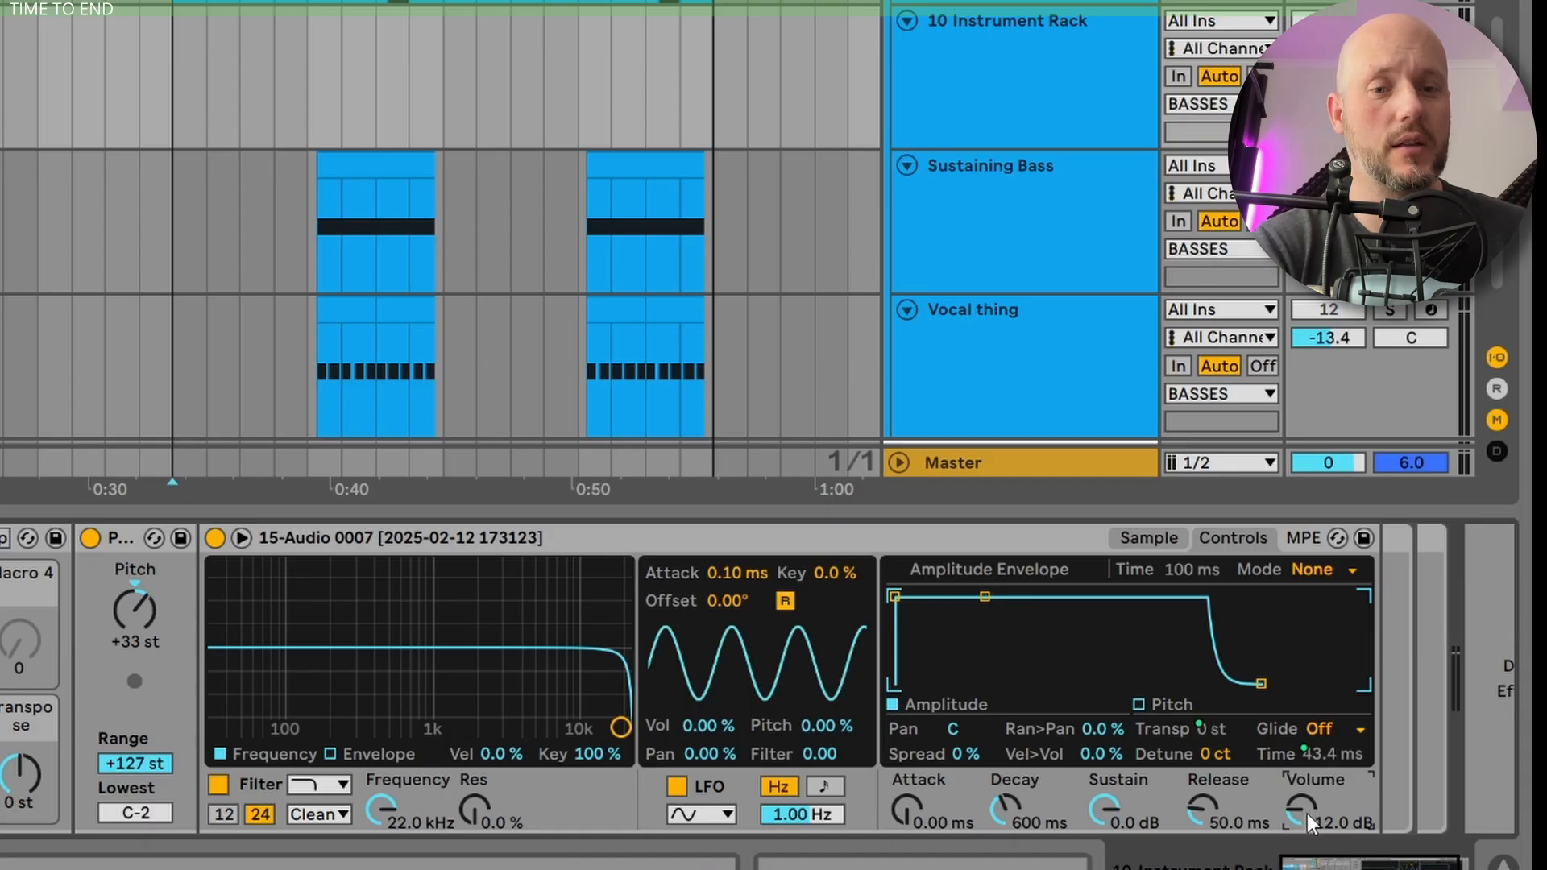
pyautogui.moveTo(1215, 754); pyautogui.dragTo(1214, 775)
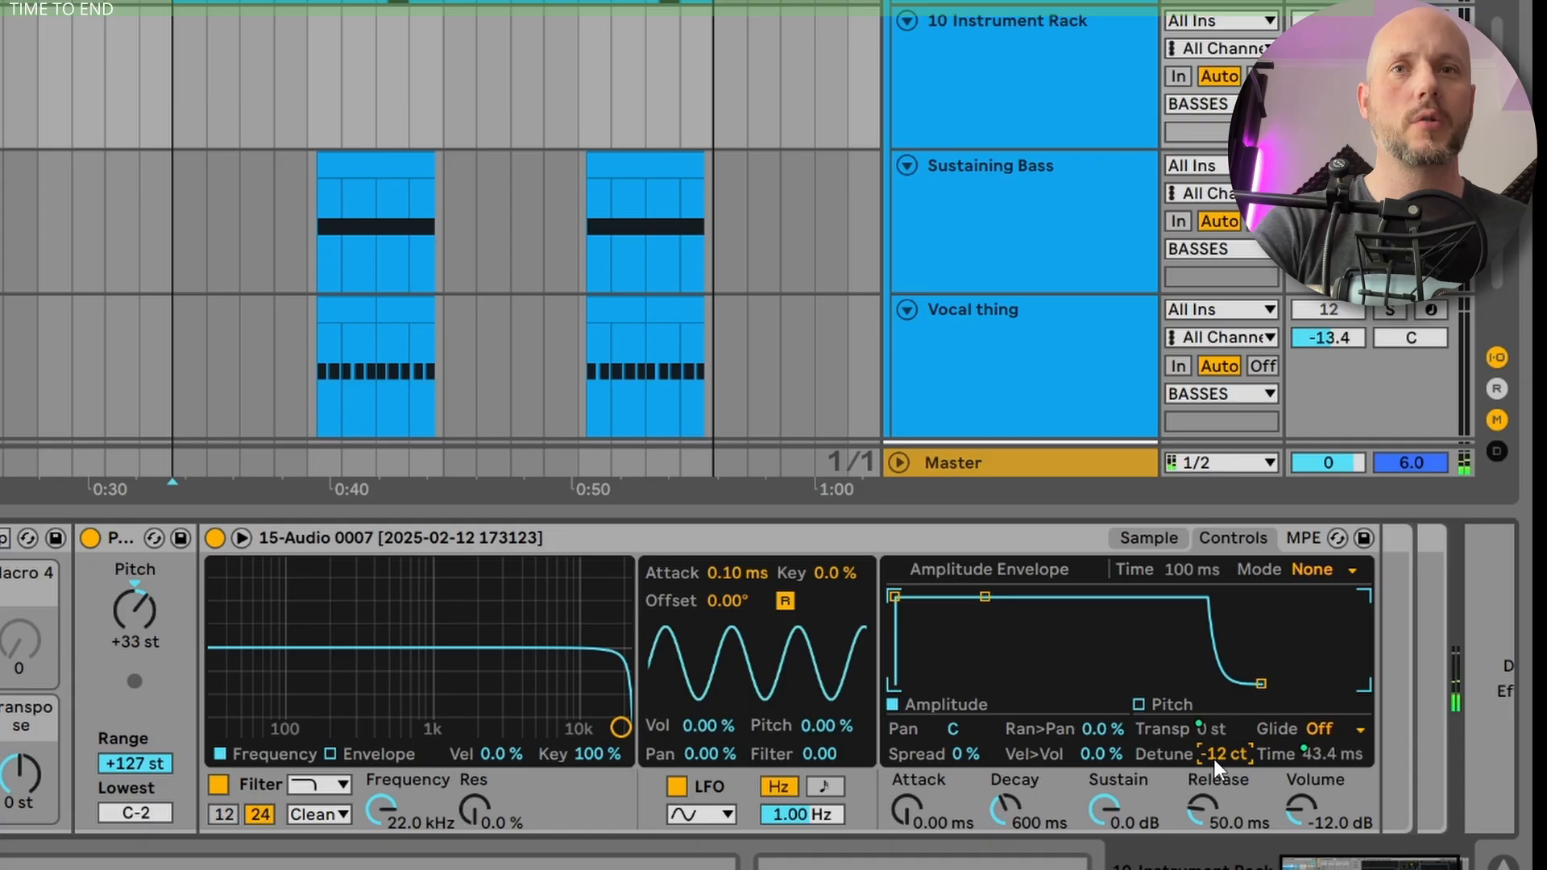
pyautogui.moveTo(1213, 759); pyautogui.dragTo(1214, 766)
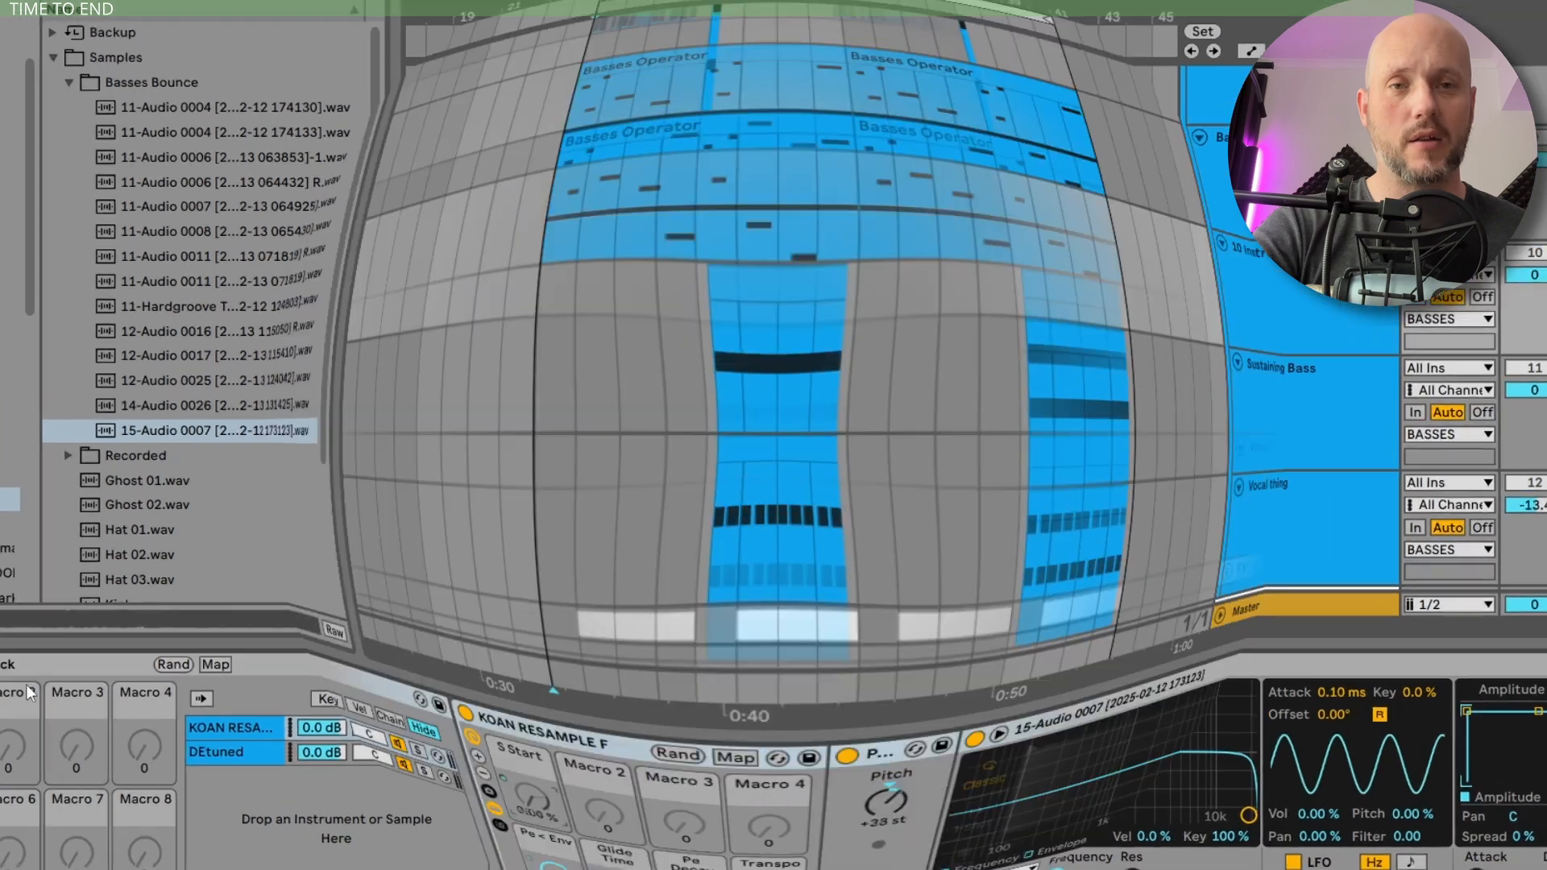
# Try different sample positions with the Instrument Rack's S Start macro, setting it to 85.0 % on the Basses Sampler track.
pyautogui.moveTo(76, 694); pyautogui.dragTo(76, 767)
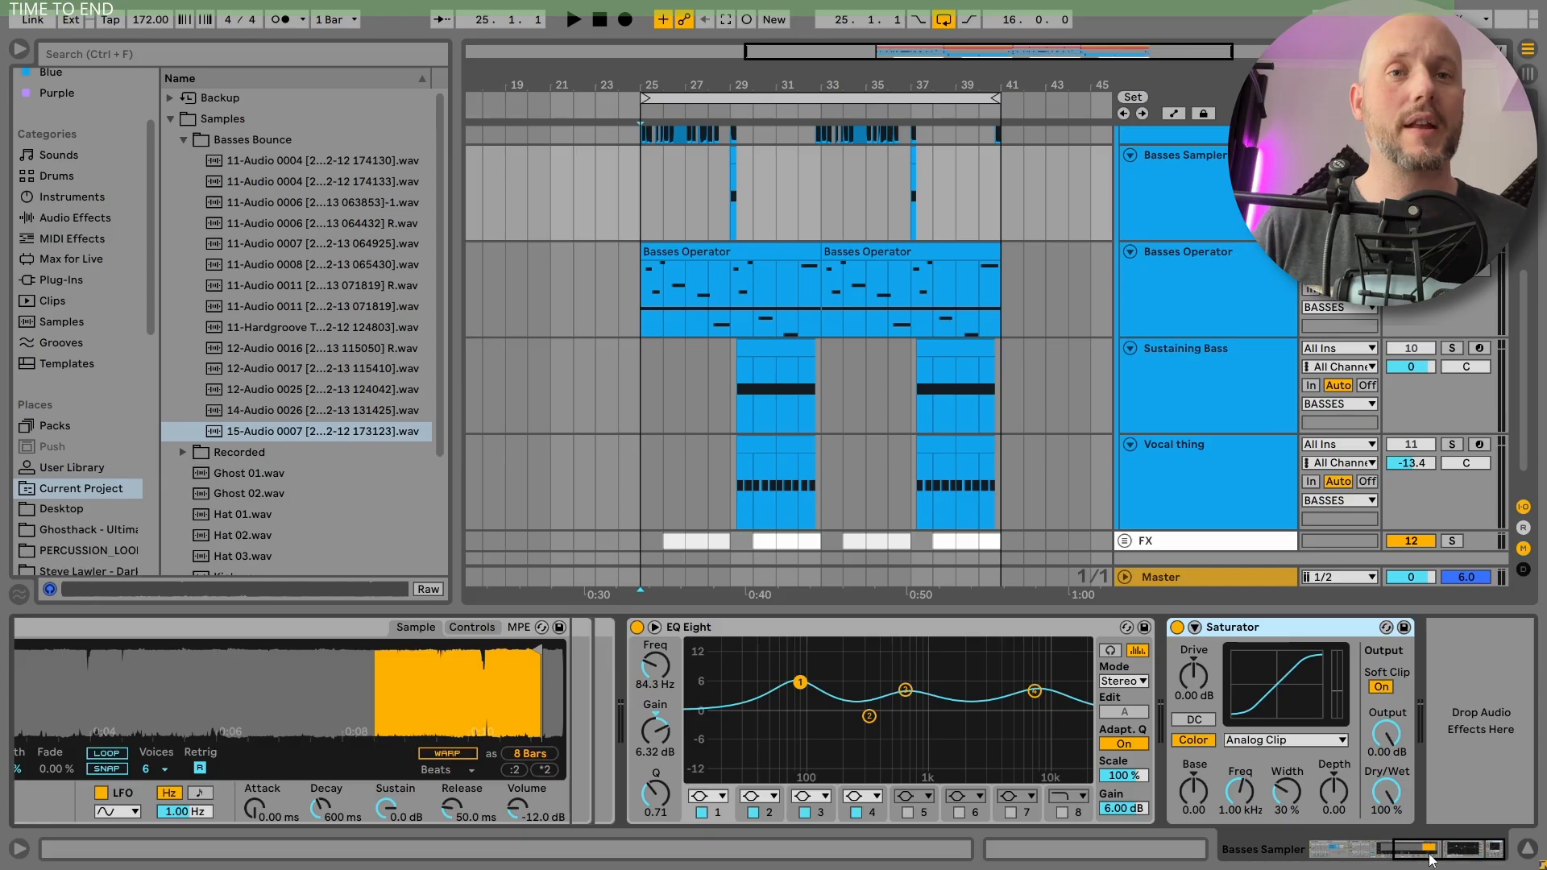
pyautogui.moveTo(1430, 855); pyautogui.dragTo(1344, 851)
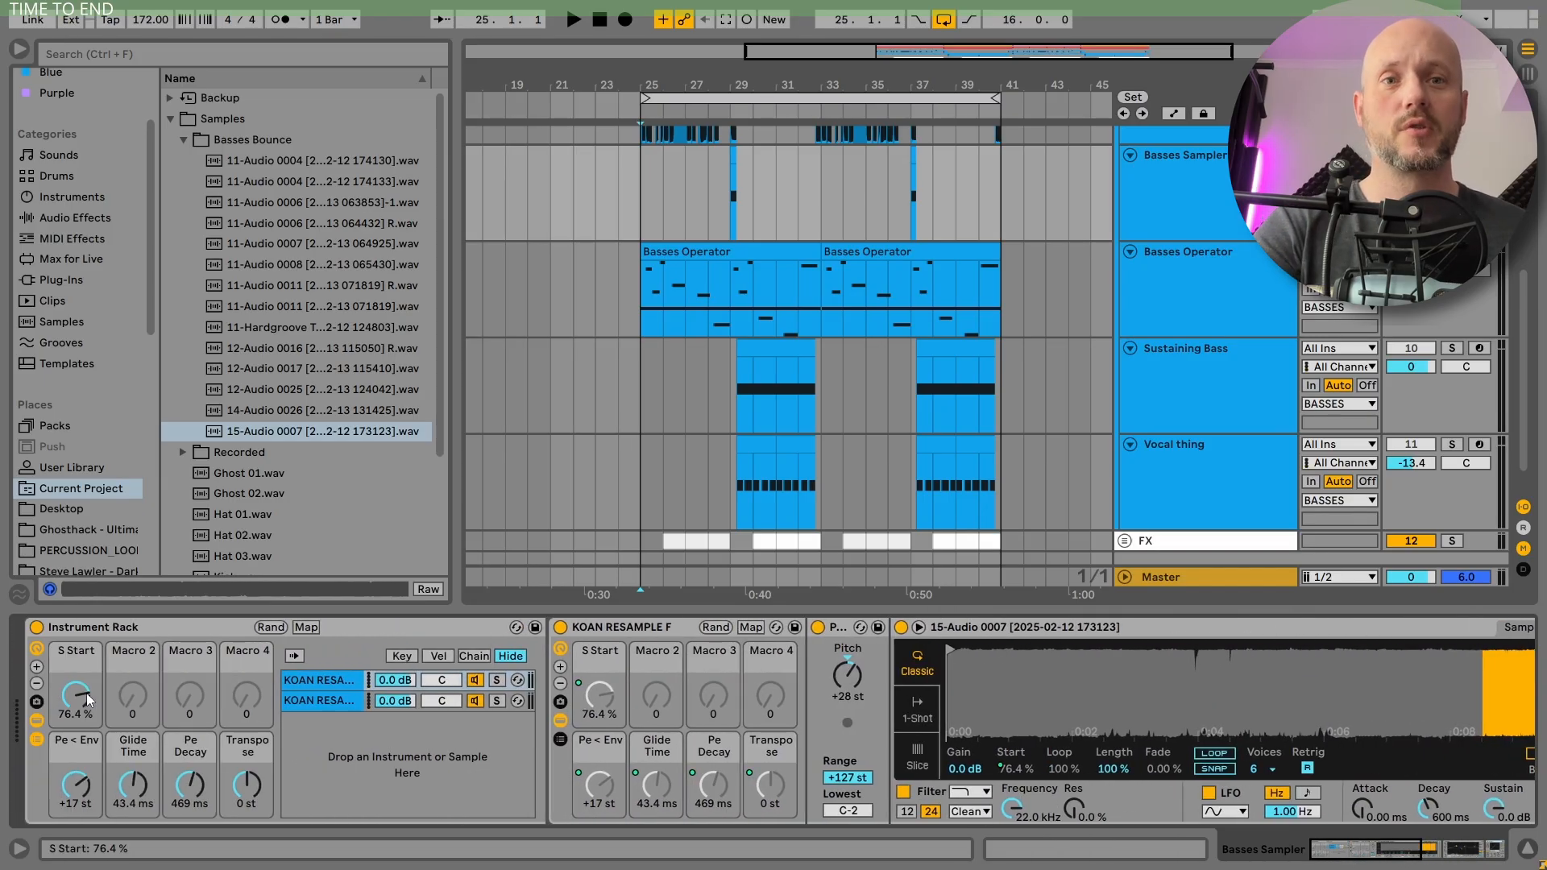
pyautogui.moveTo(88, 699); pyautogui.dragTo(89, 739)
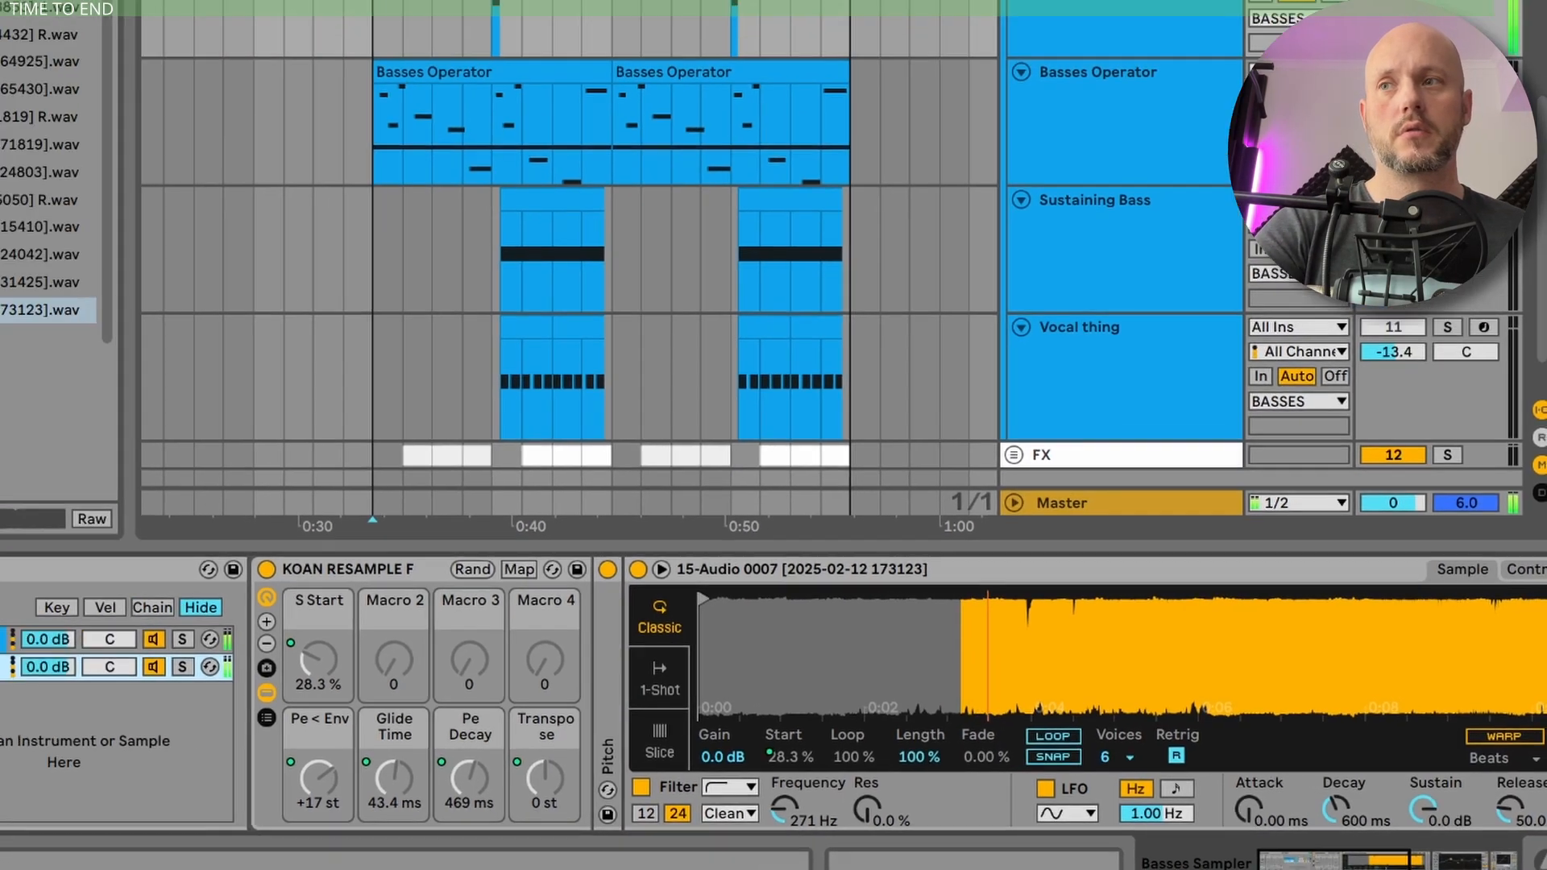
pyautogui.moveTo(75, 695); pyautogui.dragTo(75, 676)
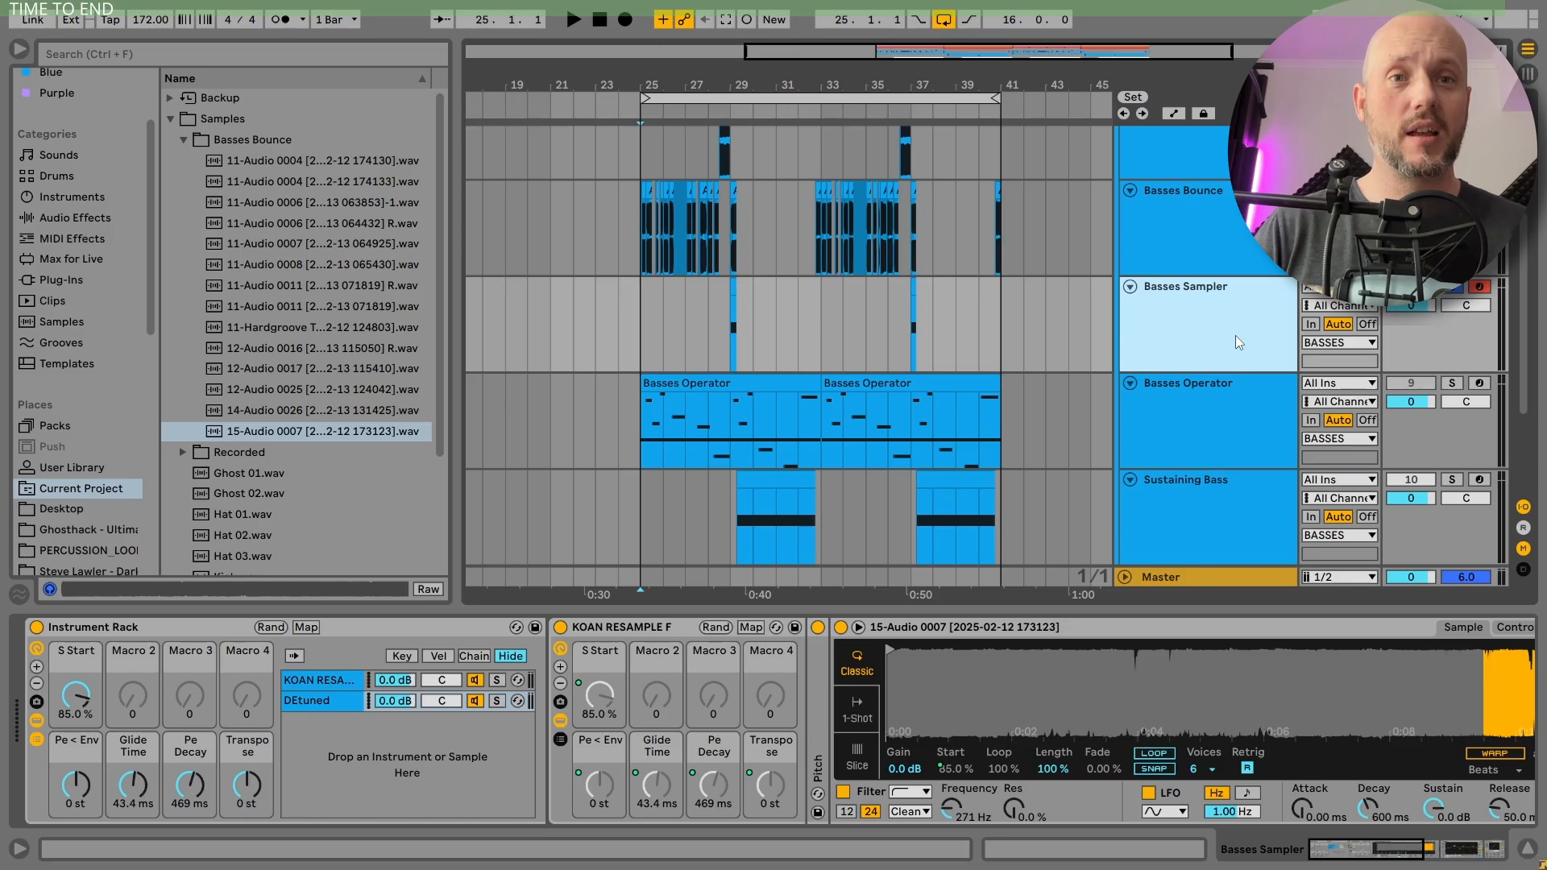
# Hide the browser and play the resampled audio clips on the Basses Bounce track from bar 25.
pyautogui.moveTo(648, 80); pyautogui.dragTo(649, 209)
pyautogui.click(620, 208)
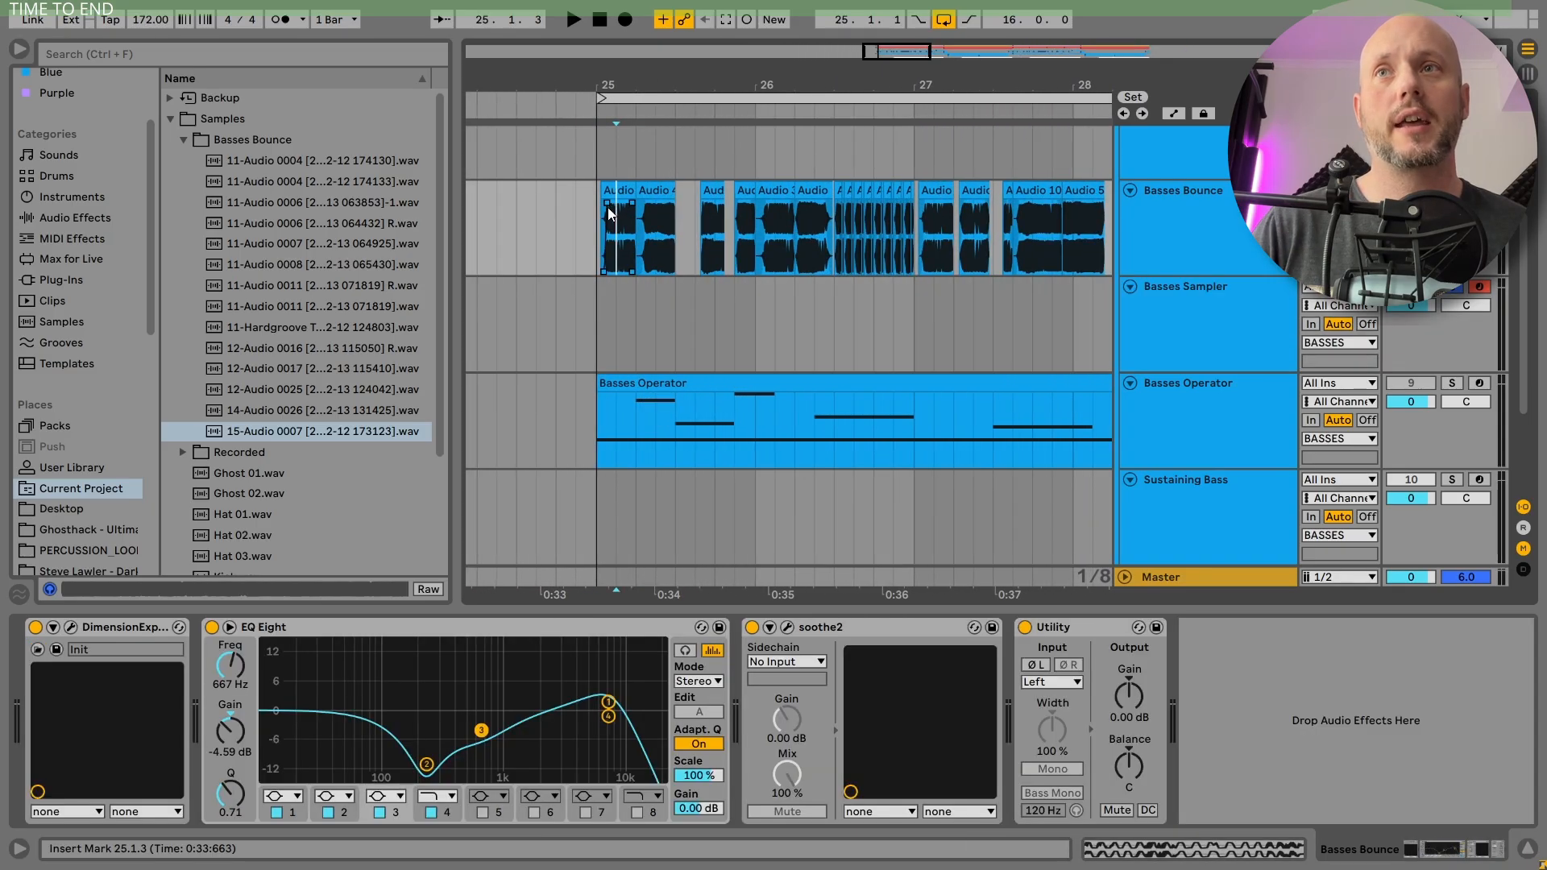
pyautogui.press('space')
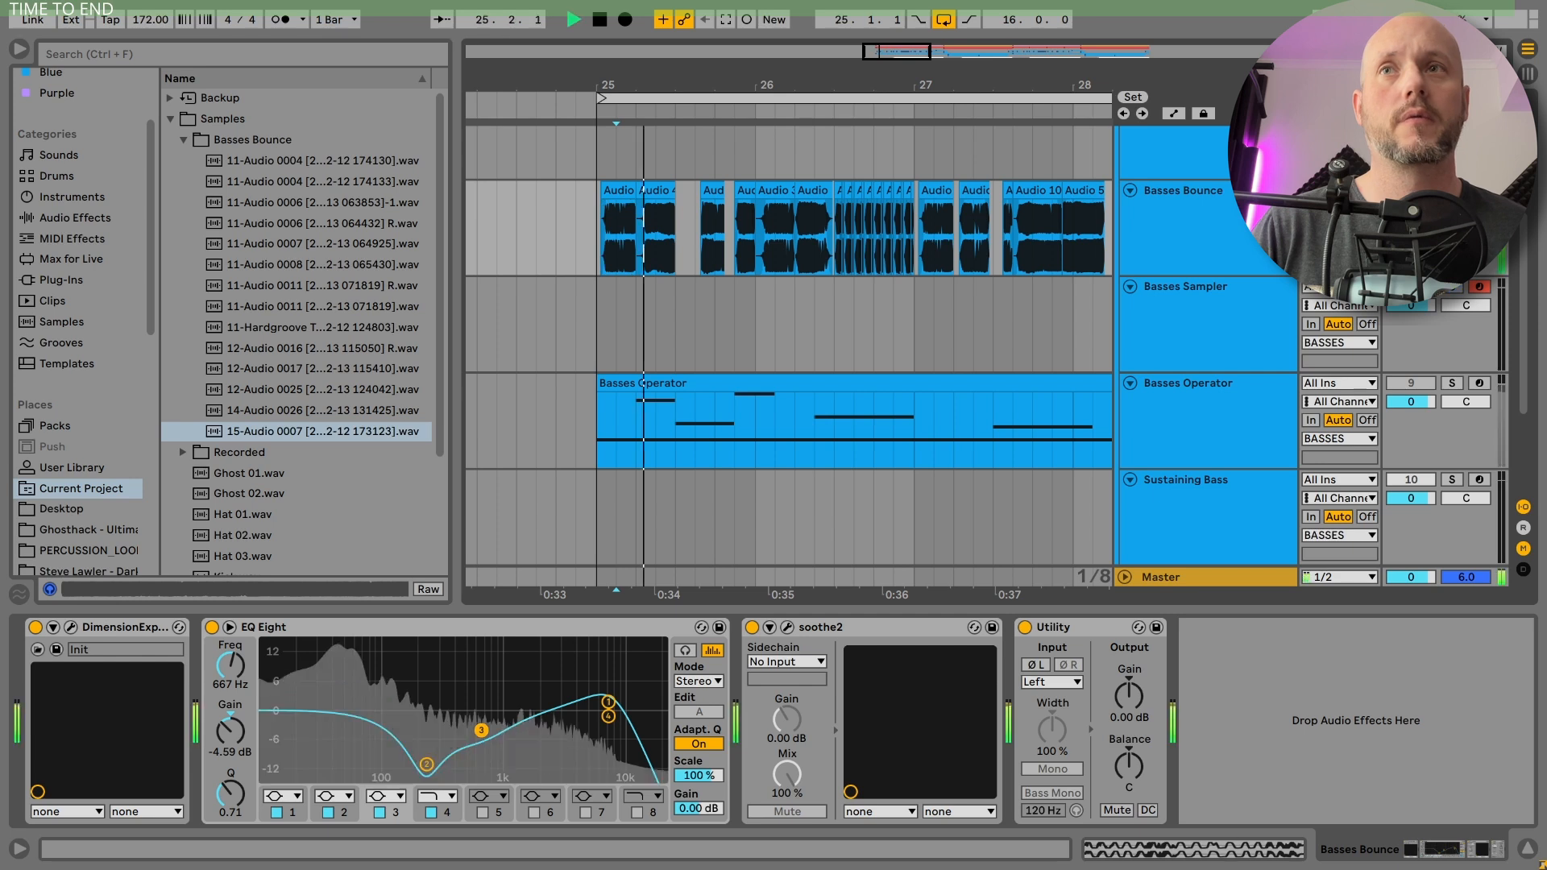
pyautogui.click(1196, 214)
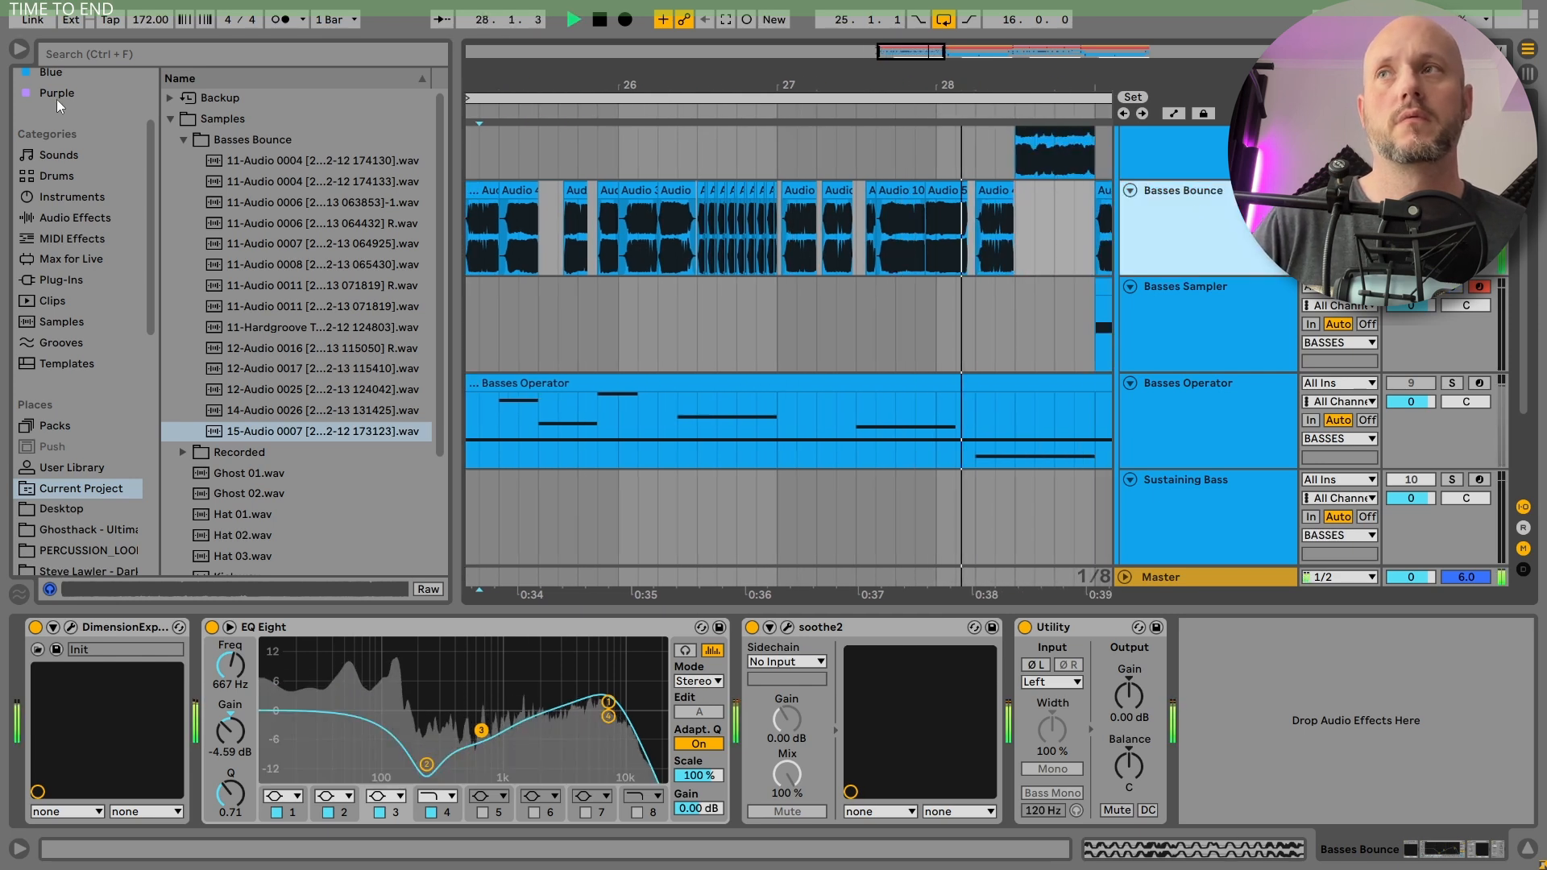
pyautogui.click(19, 49)
pyautogui.press('space')
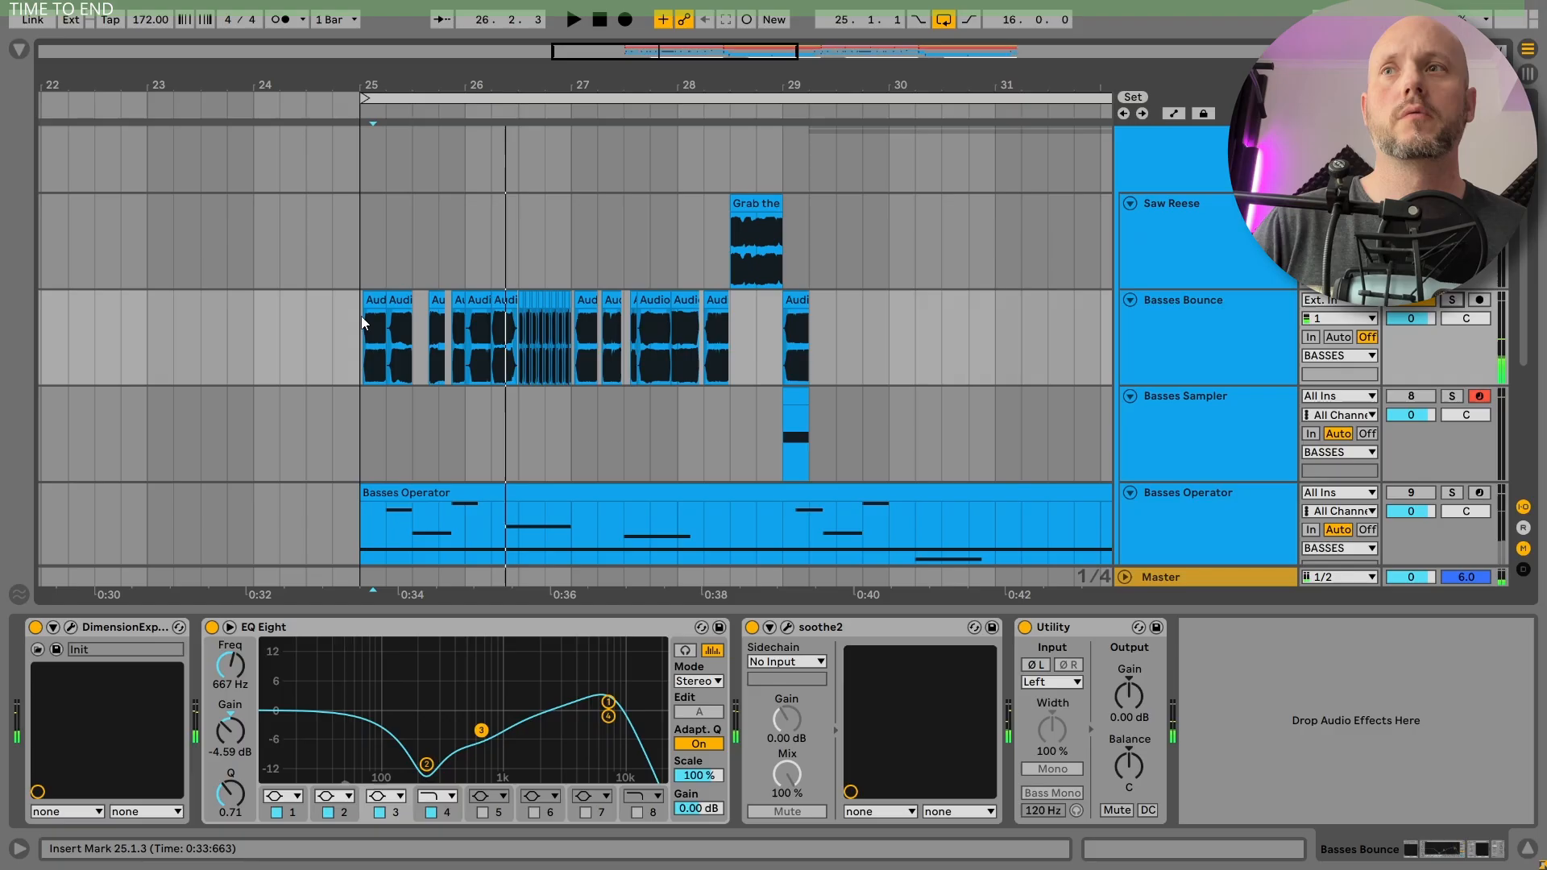
pyautogui.click(362, 321)
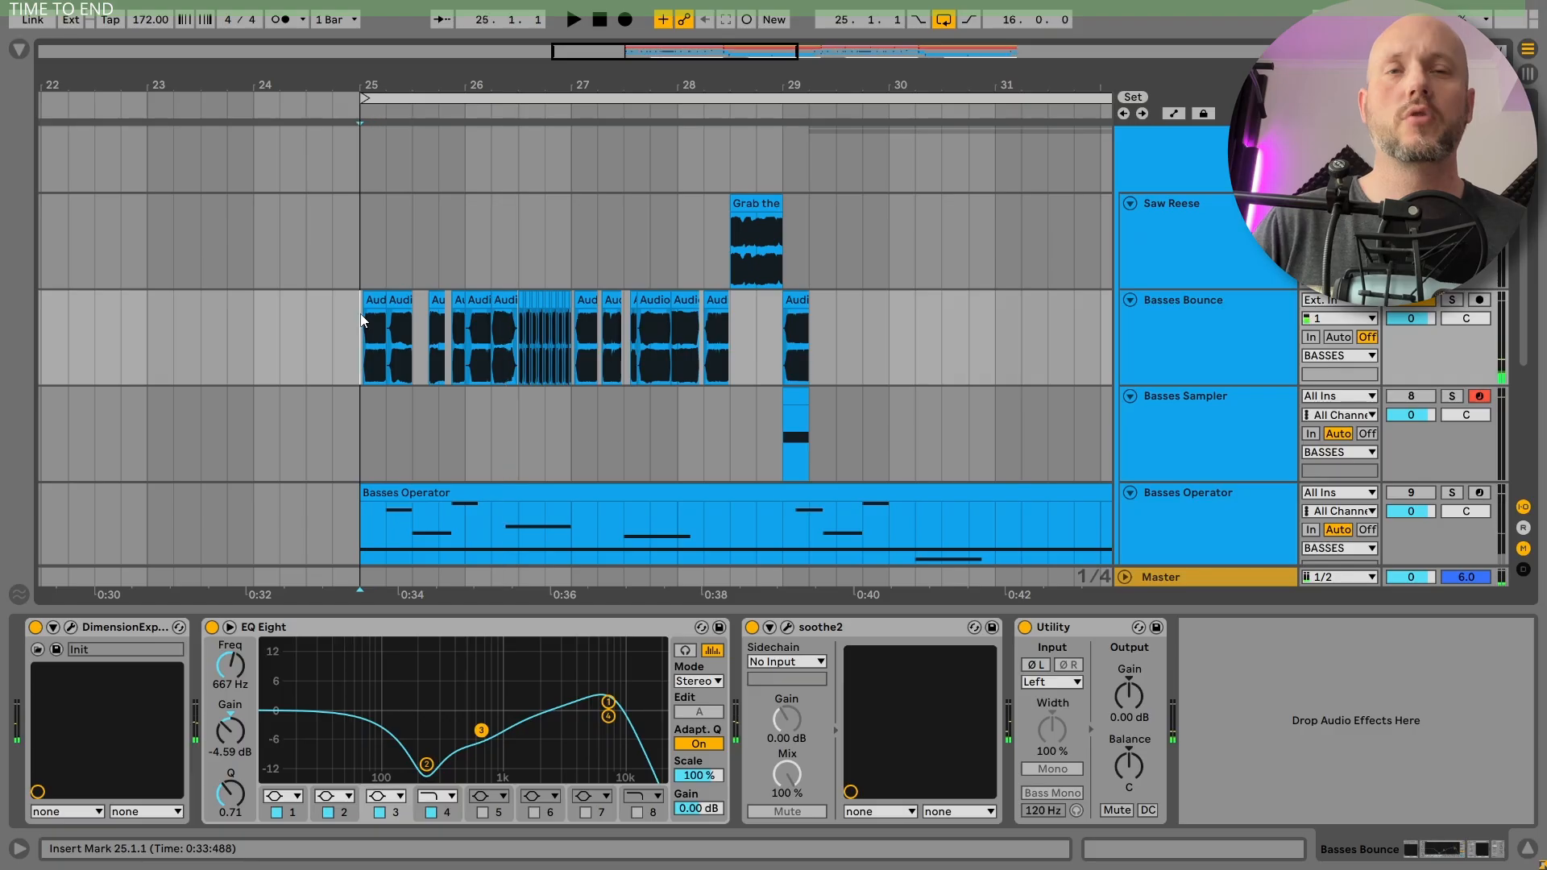
pyautogui.press('space')
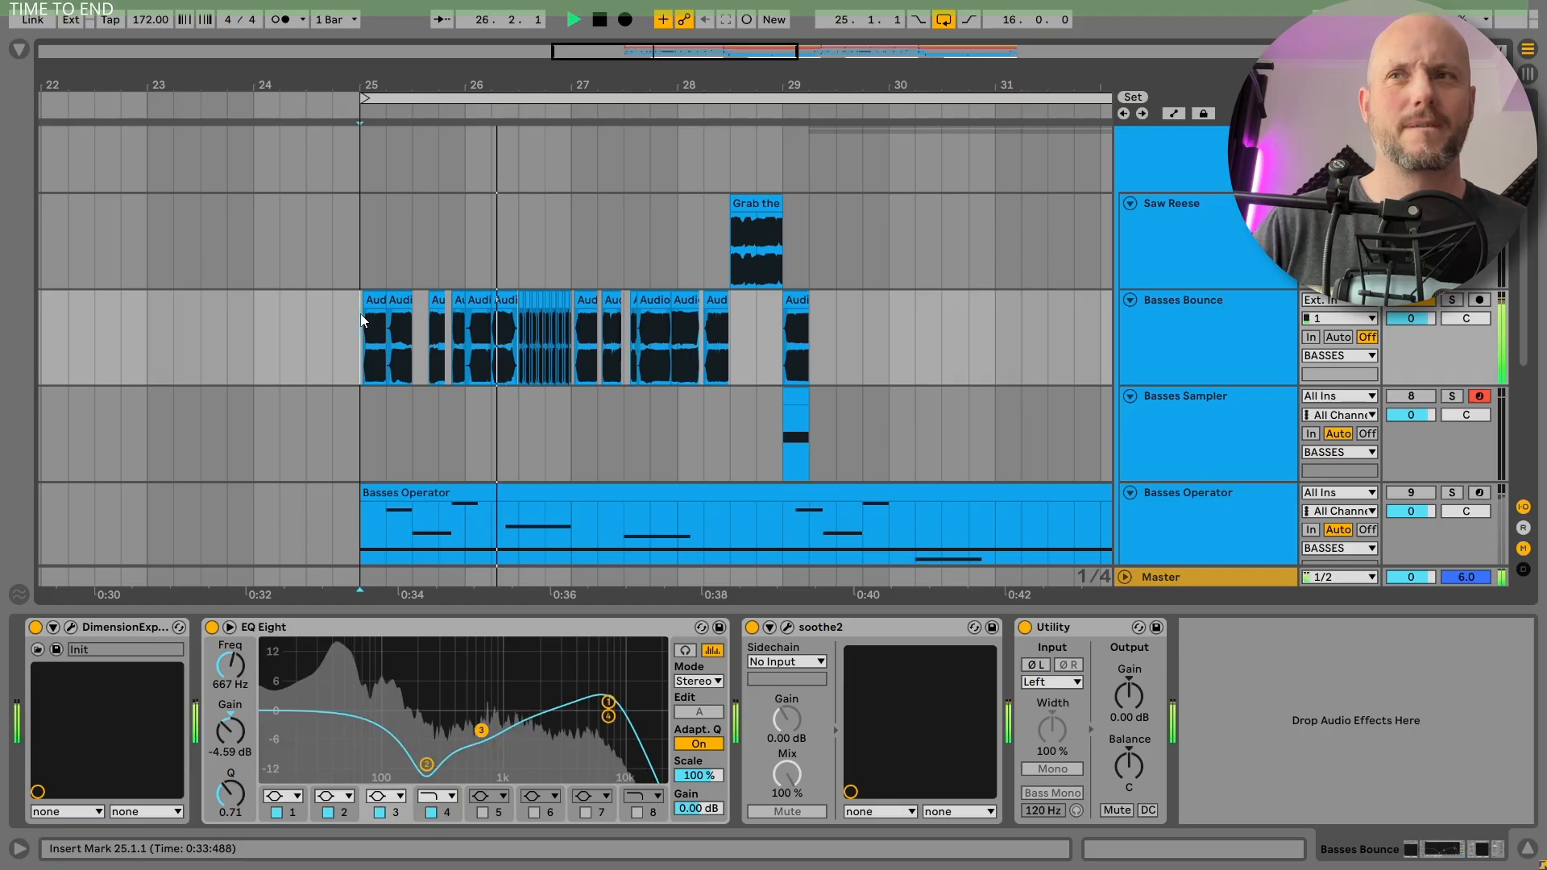